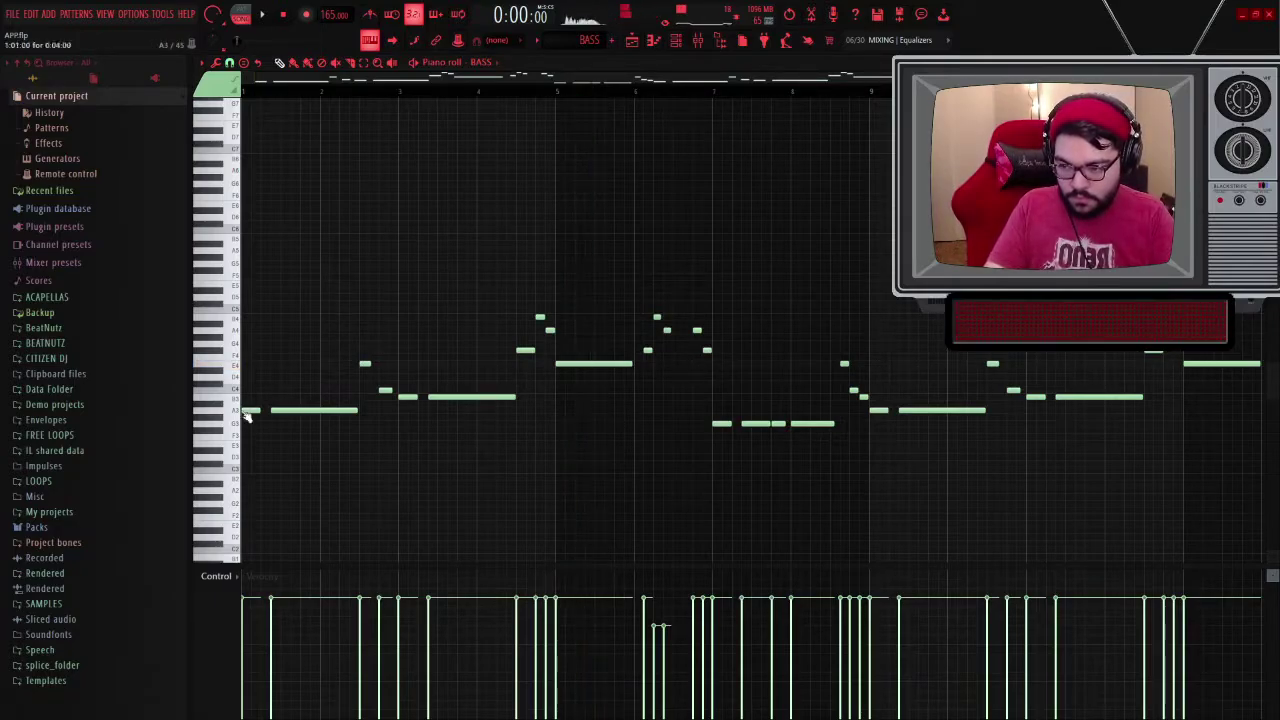
Step: Audition the bass notes in bars 1, 5 and 7 of the BASS pattern
{"action": "left_click", "coordinate": [291, 372]}
{"action": "left_click", "coordinate": [592, 388]}
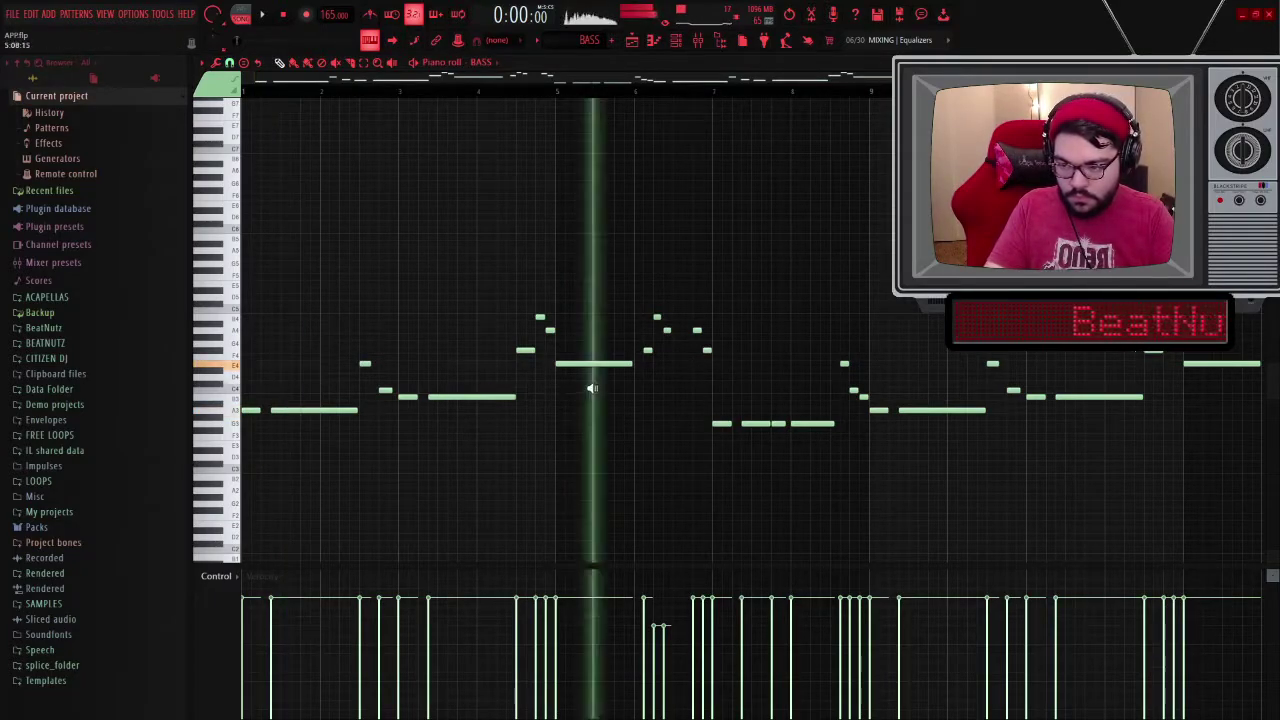
{"action": "key", "text": "p"}
{"action": "scroll", "coordinate": [610, 430], "scroll_direction": "up", "scroll_amount": 4}
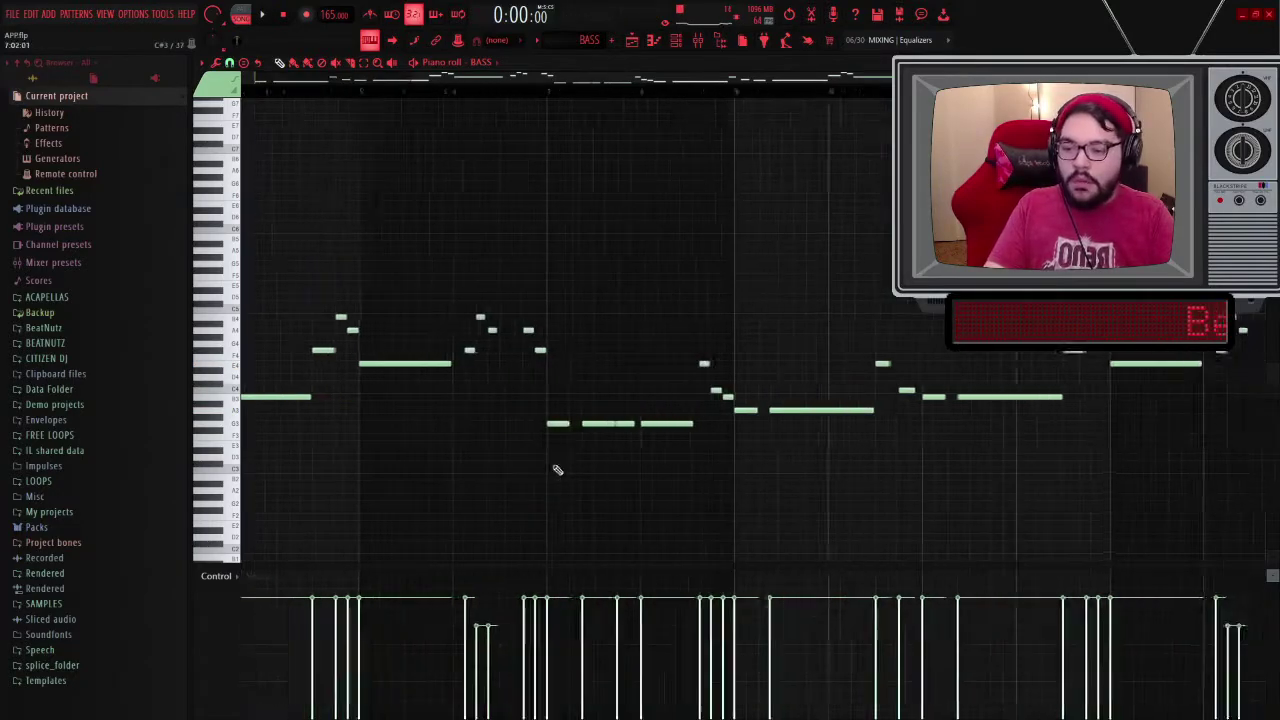
{"action": "scroll", "coordinate": [568, 454], "scroll_direction": "up", "scroll_amount": 2}
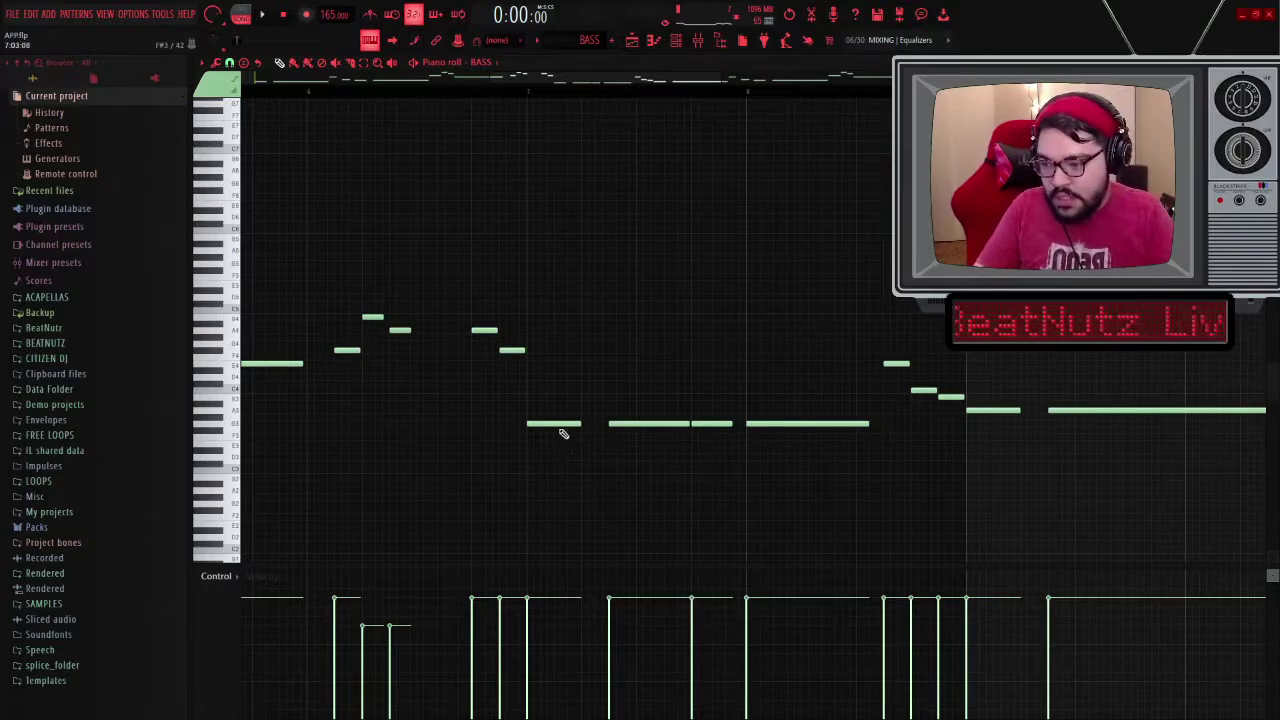
{"action": "right_click", "coordinate": [556, 427], "text": "alt"}
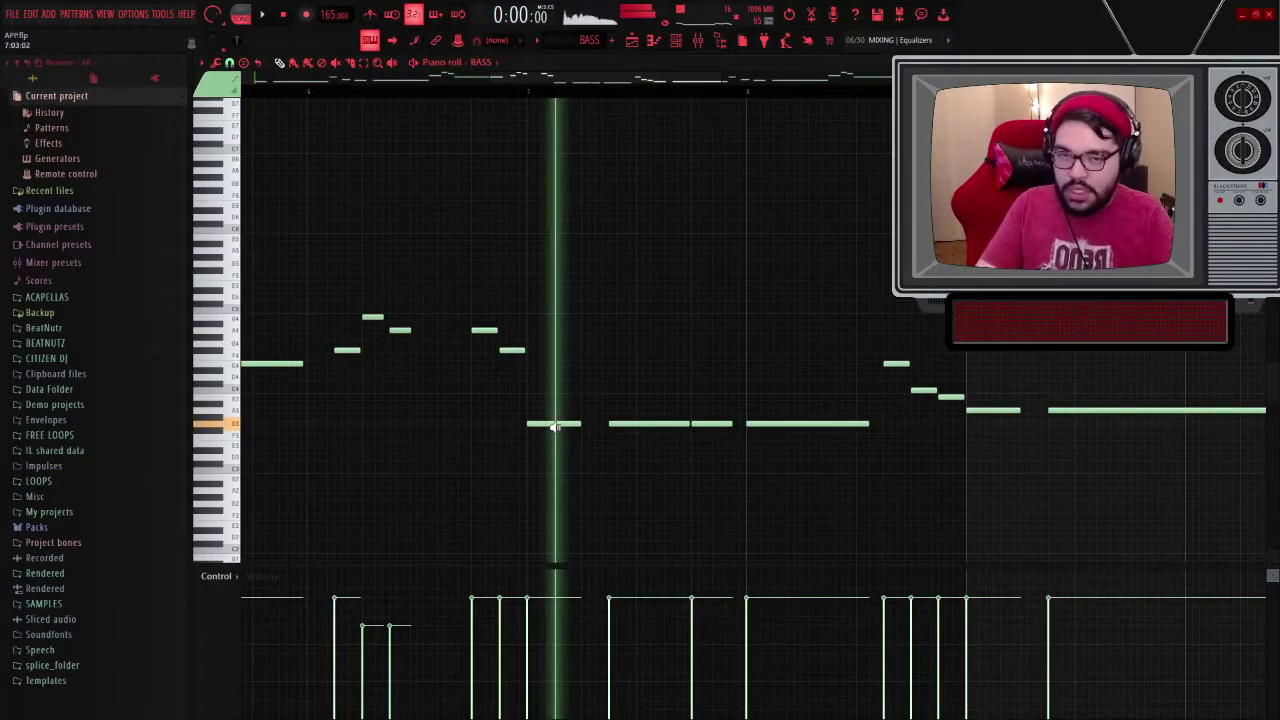
{"action": "scroll", "coordinate": [563, 451], "scroll_direction": "down", "scroll_amount": 3}
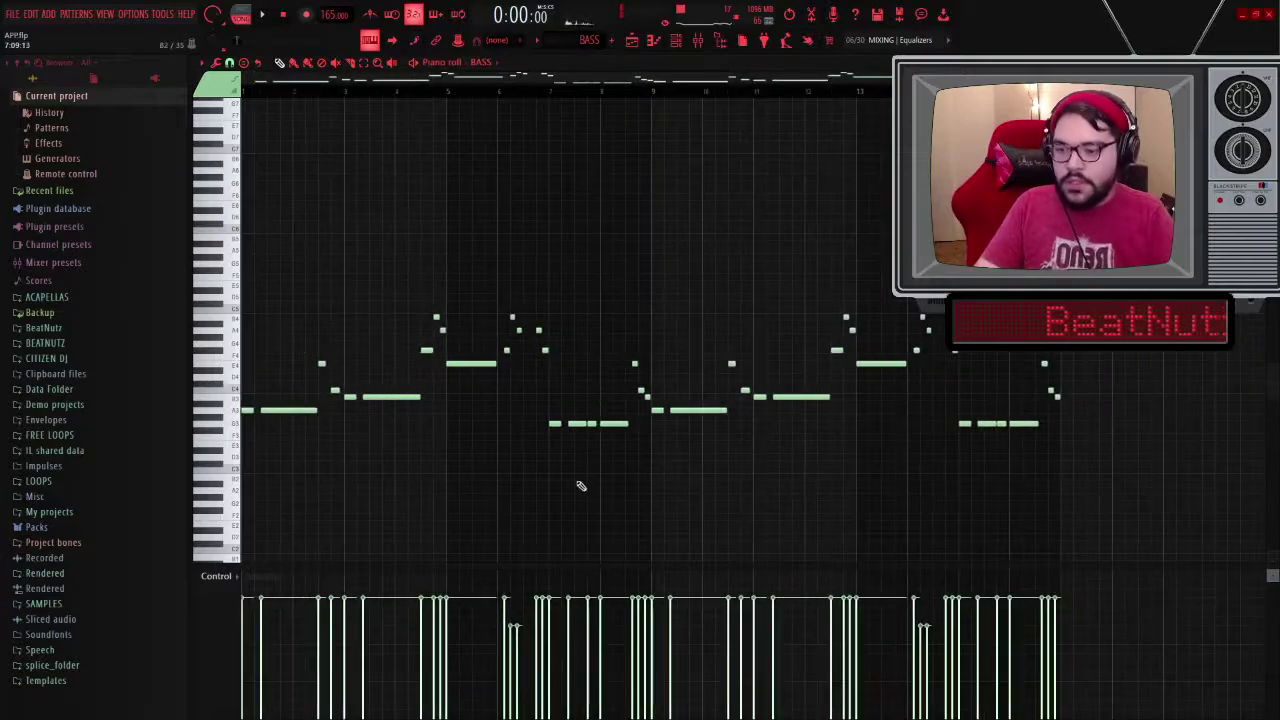
Step: Play the four sustained root notes of the first bass phrase one after another
{"action": "right_click", "coordinate": [285, 412], "text": "alt"}
{"action": "right_click", "coordinate": [378, 397], "text": "alt"}
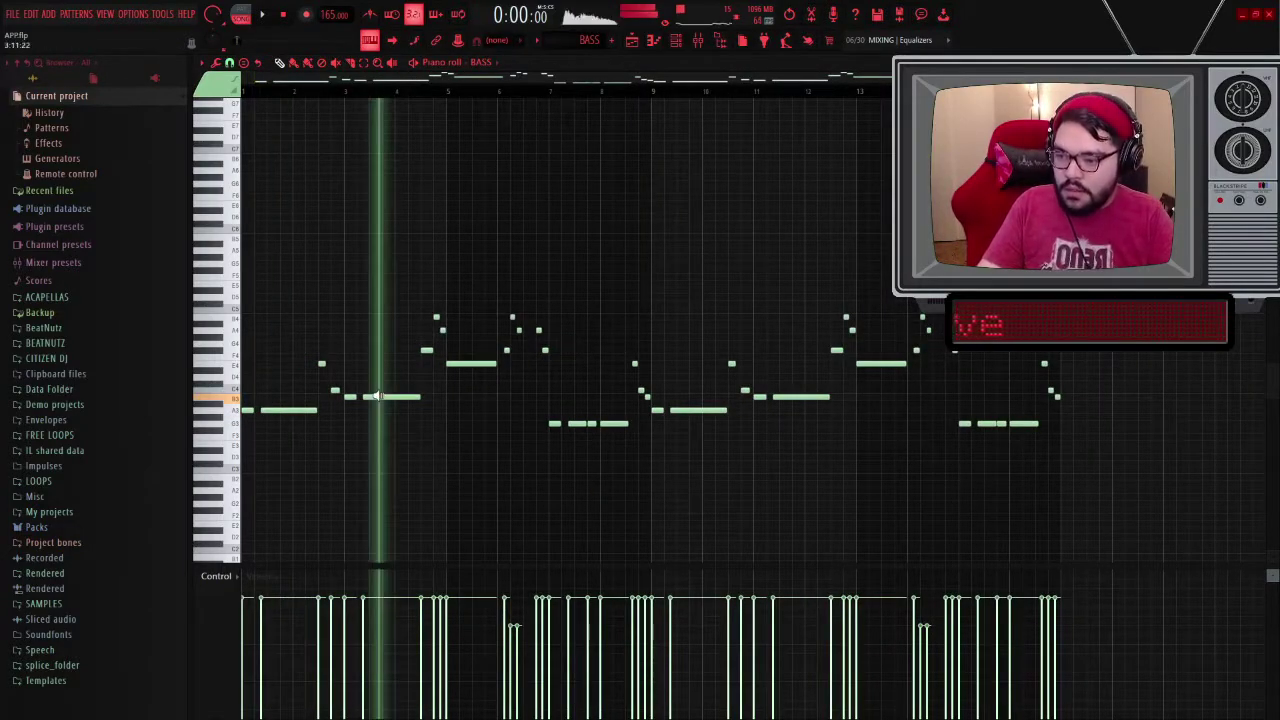
{"action": "right_click", "coordinate": [474, 363], "text": "alt"}
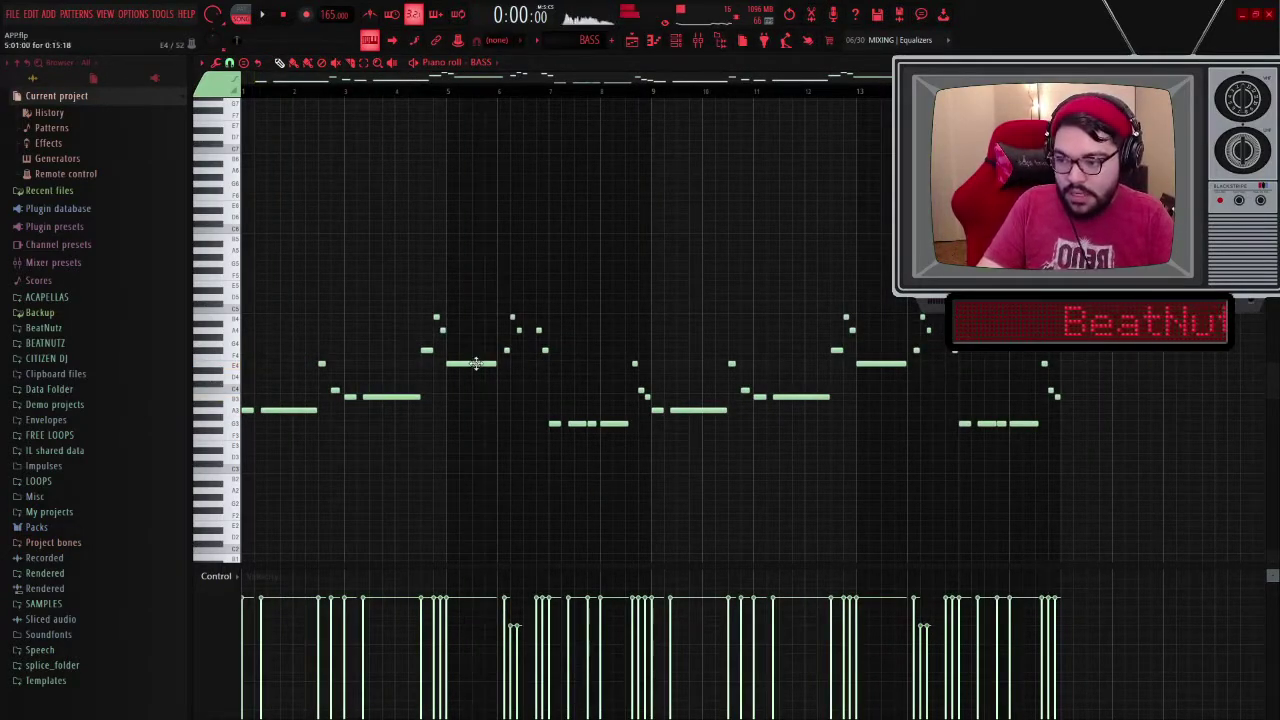
{"action": "right_click", "coordinate": [576, 410], "text": "alt"}
Step: Open the BASS channel's Serum instrument from the channel rack and move its window clear of the channel list
{"action": "key", "text": "F6"}
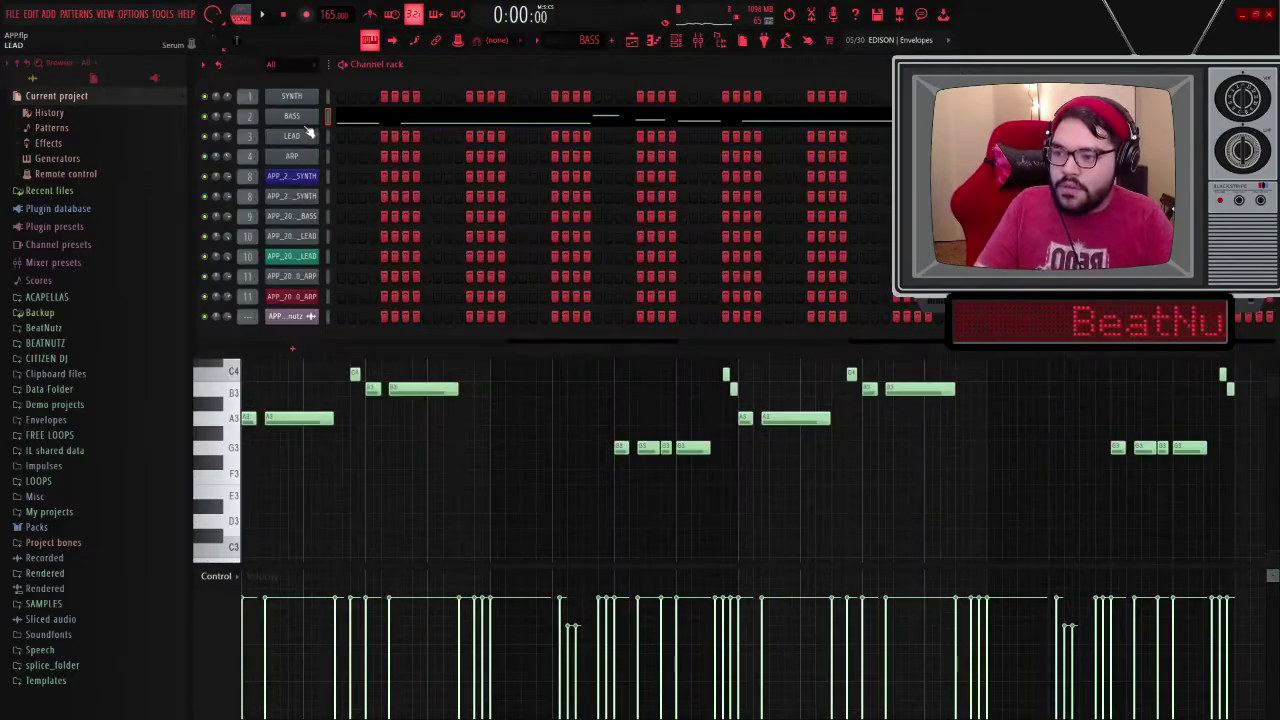
{"action": "left_click", "coordinate": [303, 120]}
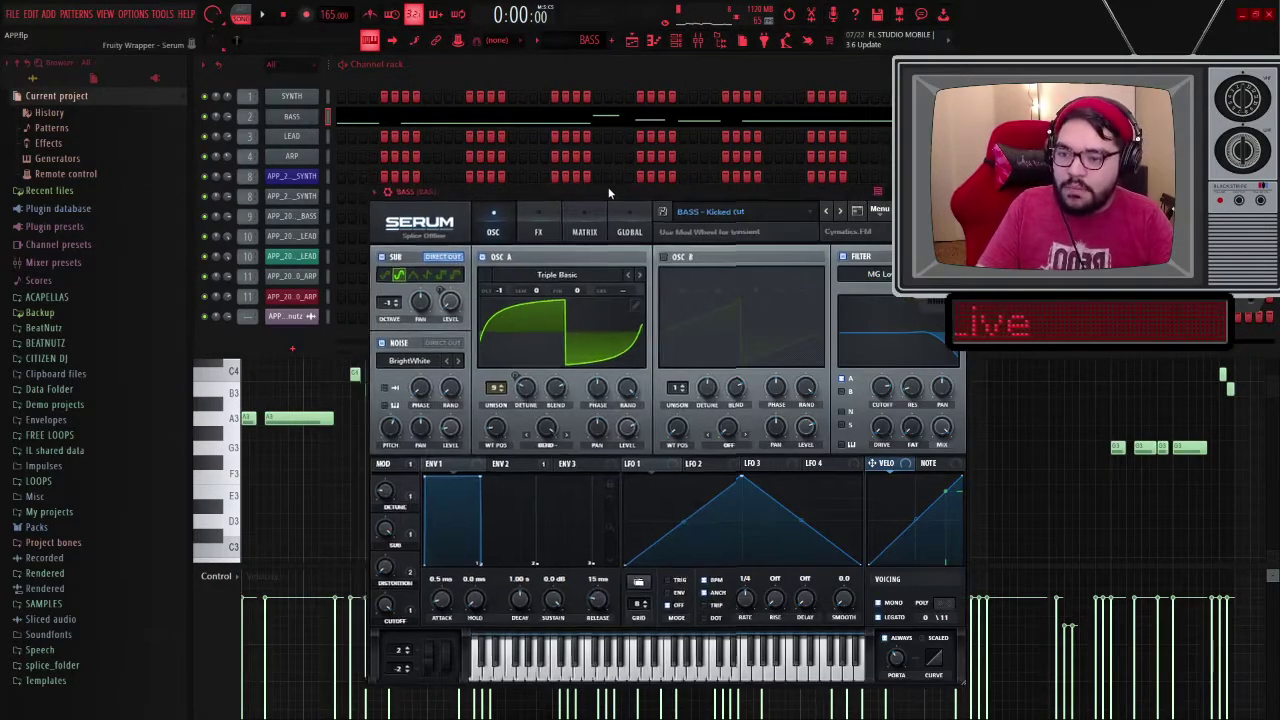
{"action": "left_click_drag", "start_coordinate": [606, 186], "coordinate": [655, 159]}
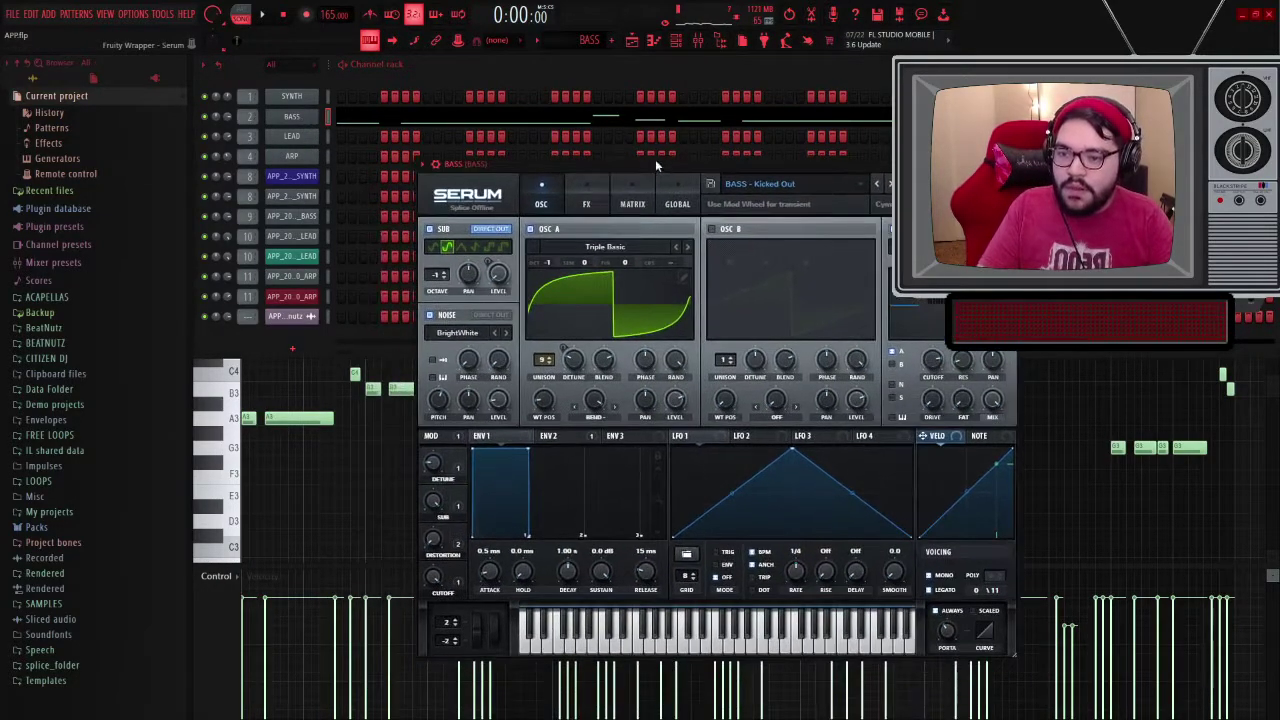
Step: Examine the bass preset's place in the Cymatics - Helix for Serum folder and inspect its modulation matrix
{"action": "left_click", "coordinate": [808, 188]}
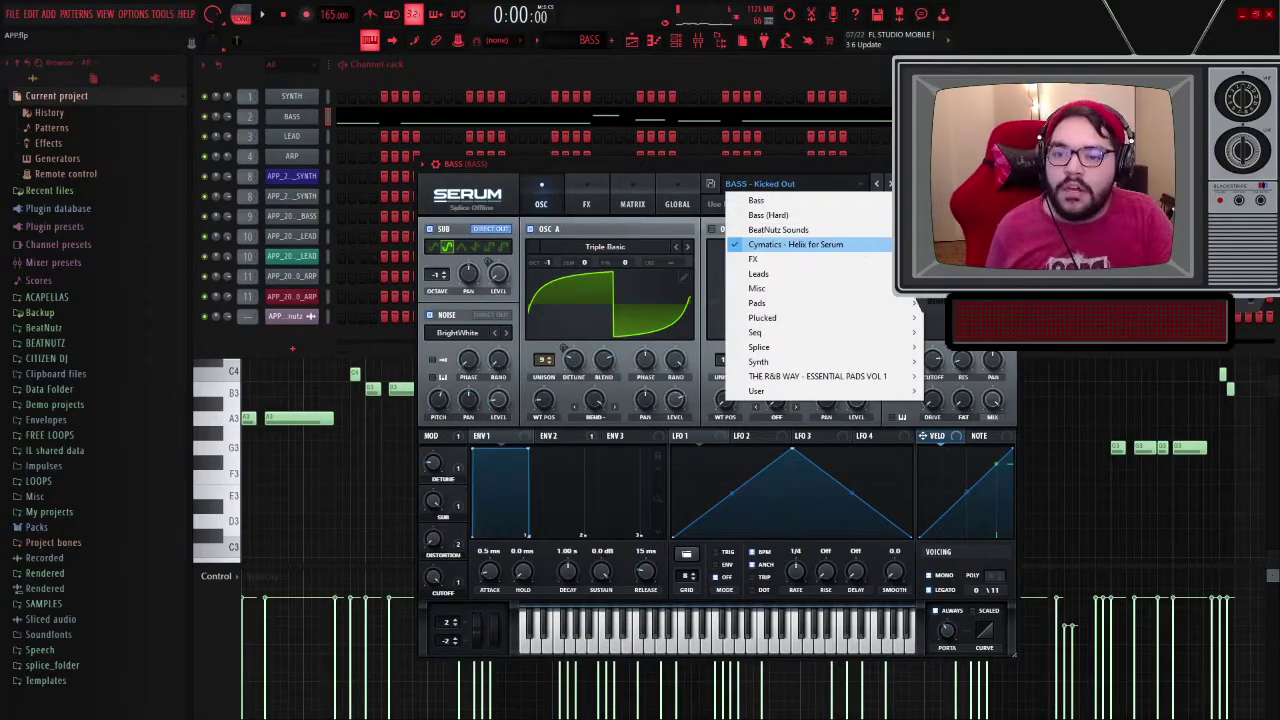
{"action": "left_click", "coordinate": [862, 170]}
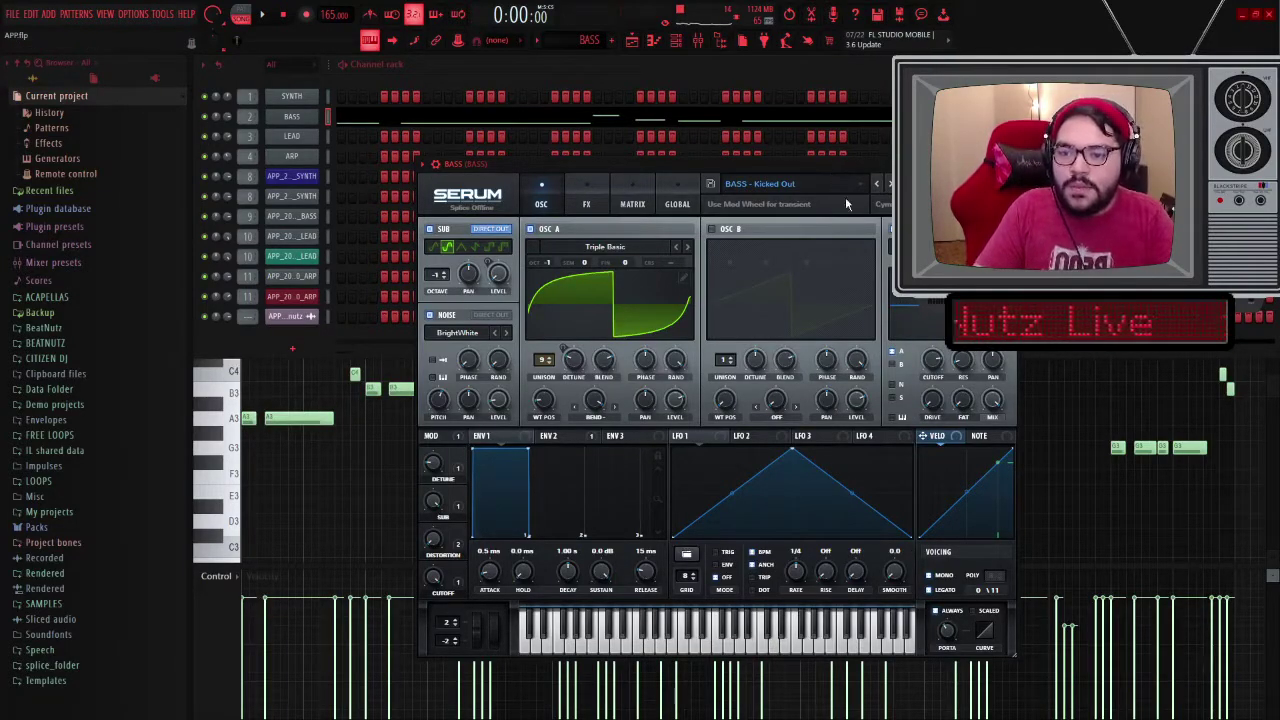
{"action": "left_click", "coordinate": [845, 186]}
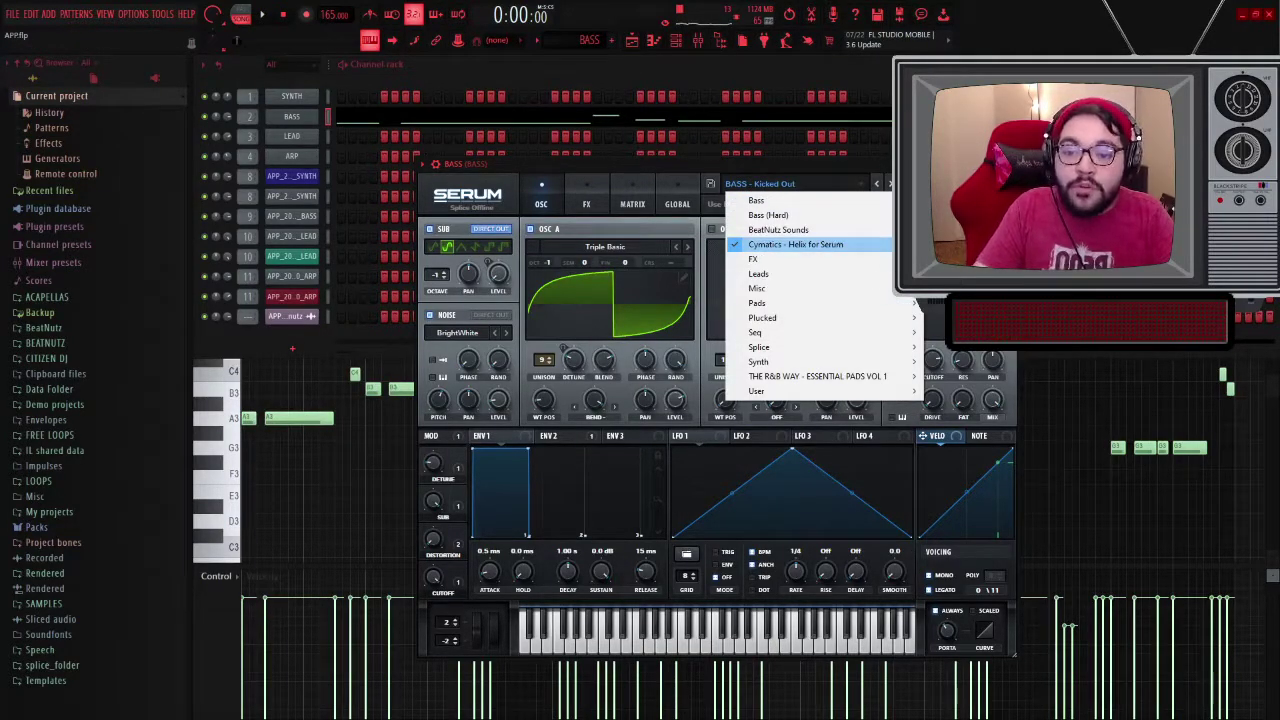
{"action": "mouse_move", "coordinate": [800, 244]}
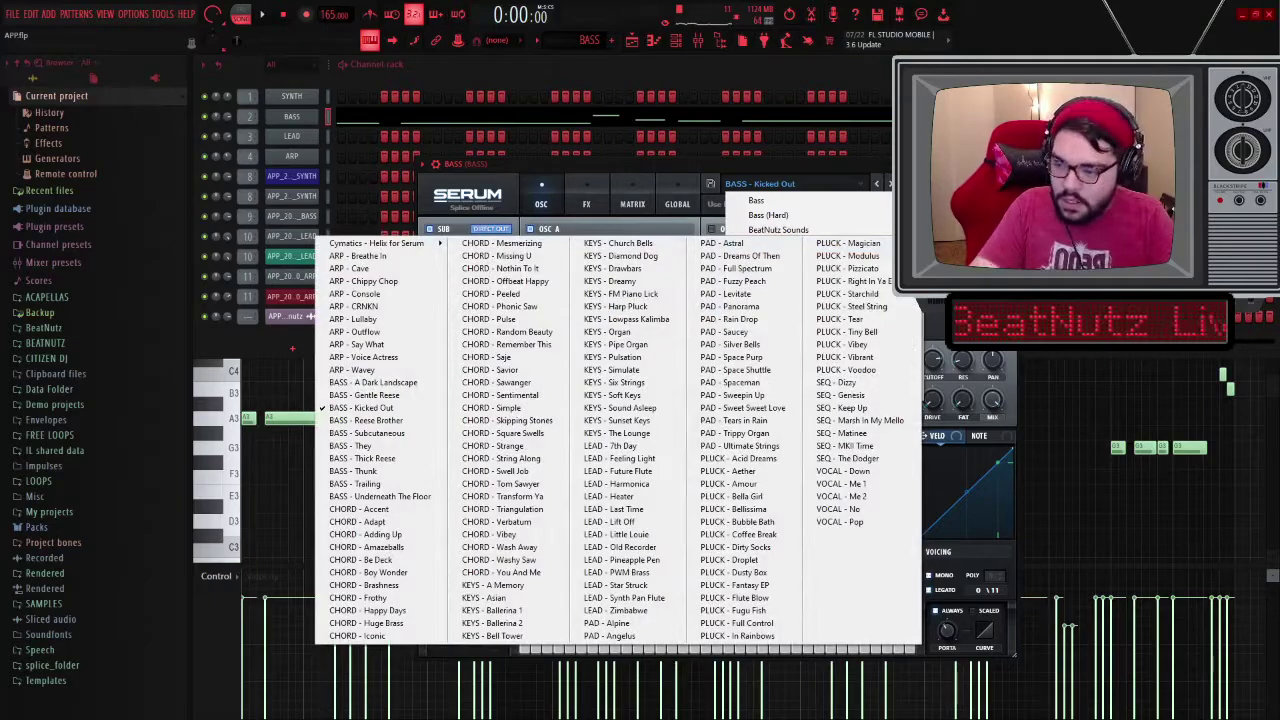
{"action": "left_click", "coordinate": [404, 416]}
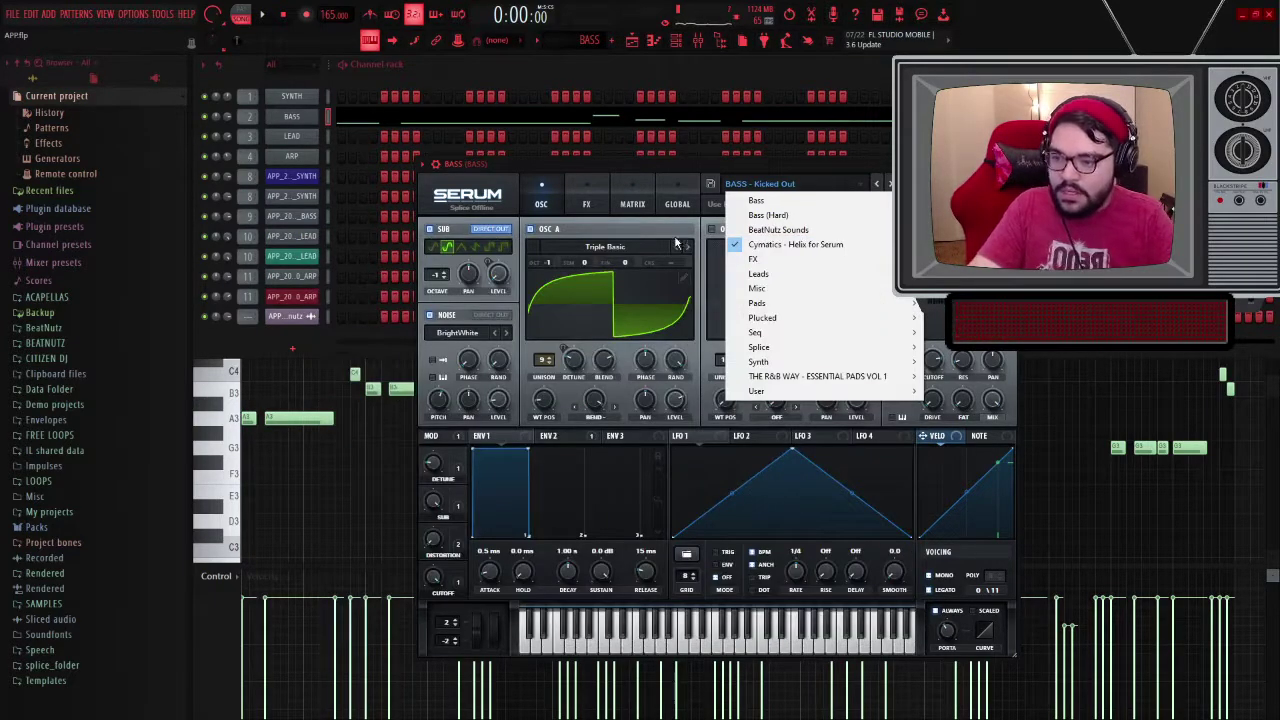
{"action": "left_click", "coordinate": [646, 165]}
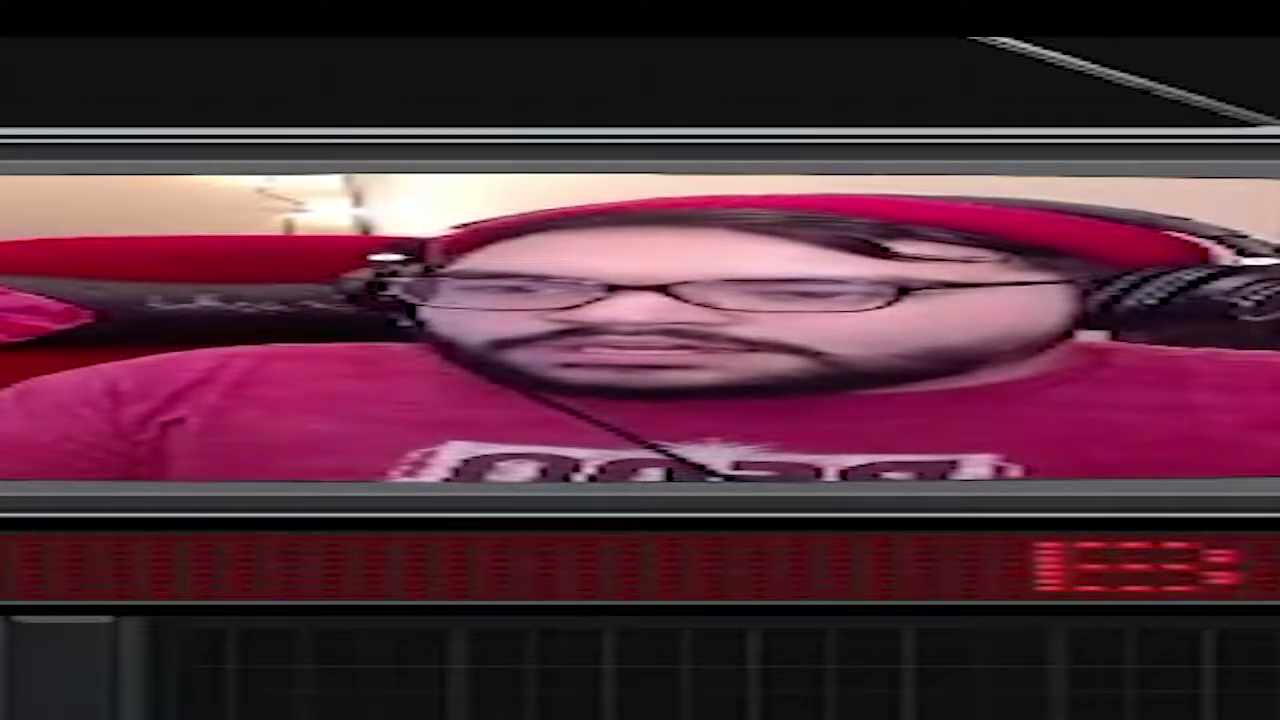
{"action": "left_click", "coordinate": [634, 205]}
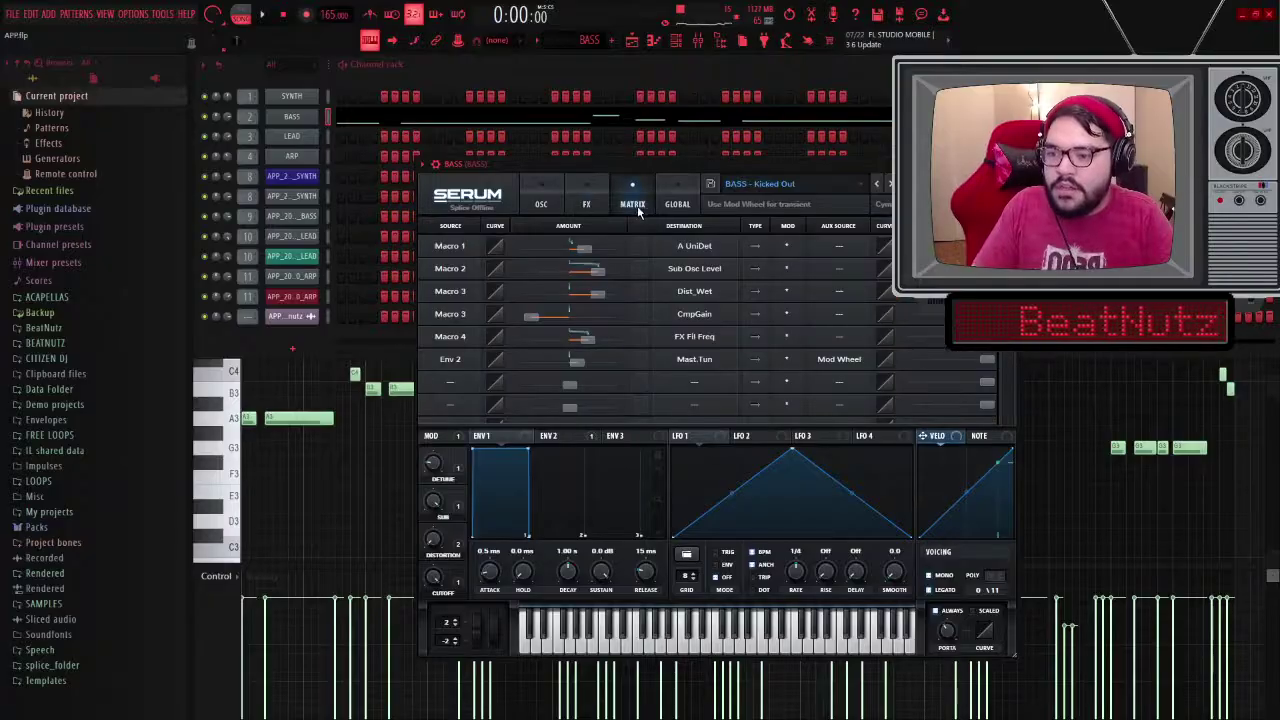
{"action": "left_click", "coordinate": [530, 199]}
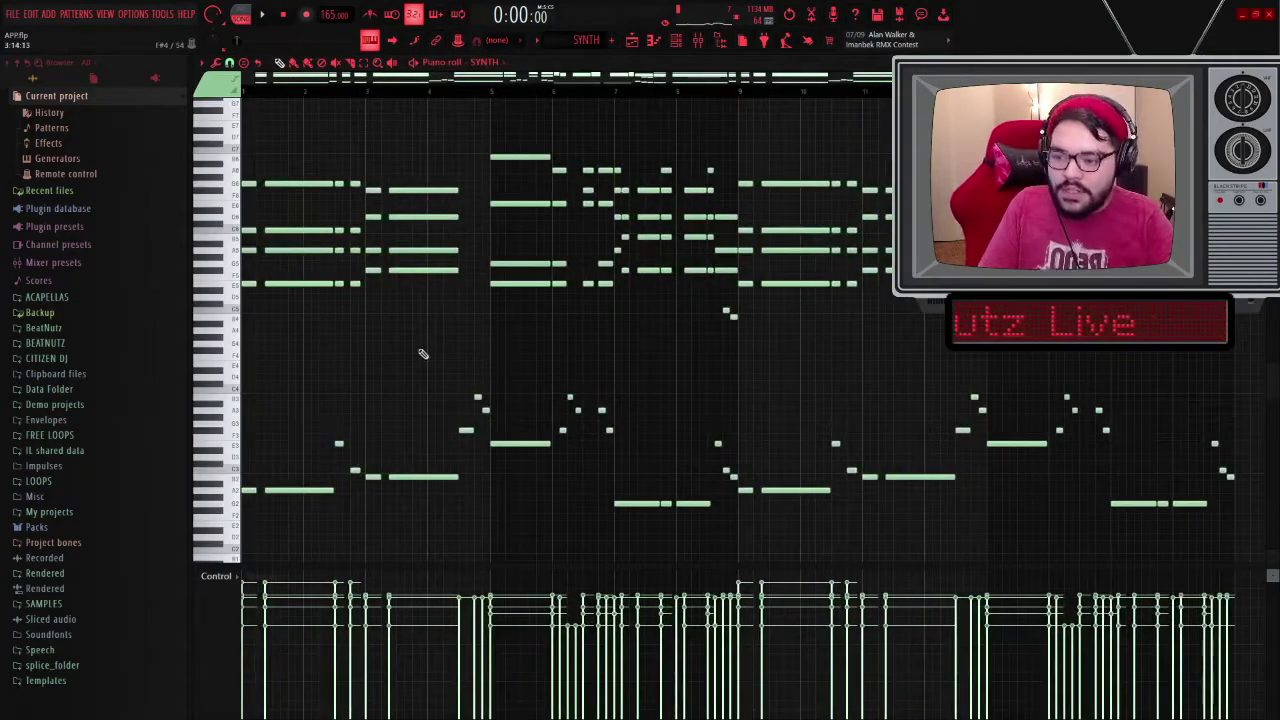
Step: Open the SYNTH channel's Serum instrument and inspect the unison detune of oscillator A
{"action": "scroll", "coordinate": [586, 349], "scroll_direction": "down", "scroll_amount": 1}
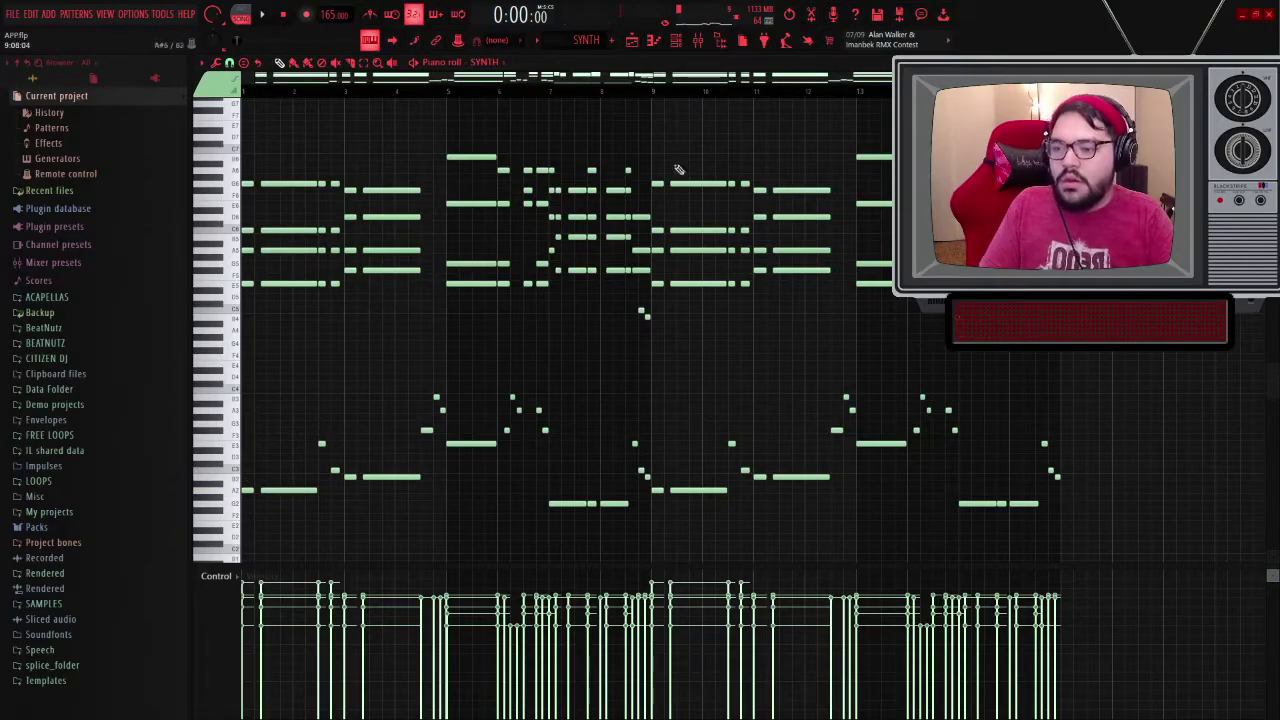
{"action": "left_click", "coordinate": [676, 41]}
{"action": "left_click", "coordinate": [298, 97]}
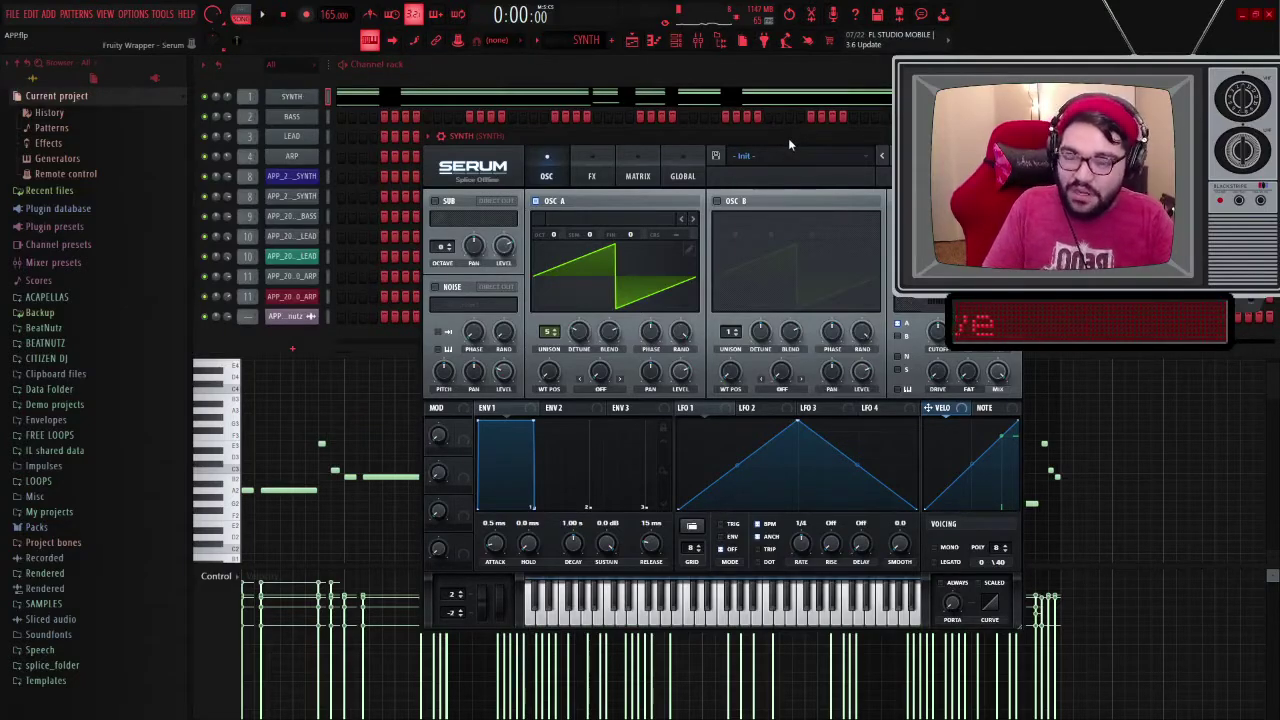
{"action": "left_click_drag", "start_coordinate": [788, 140], "coordinate": [883, 131]}
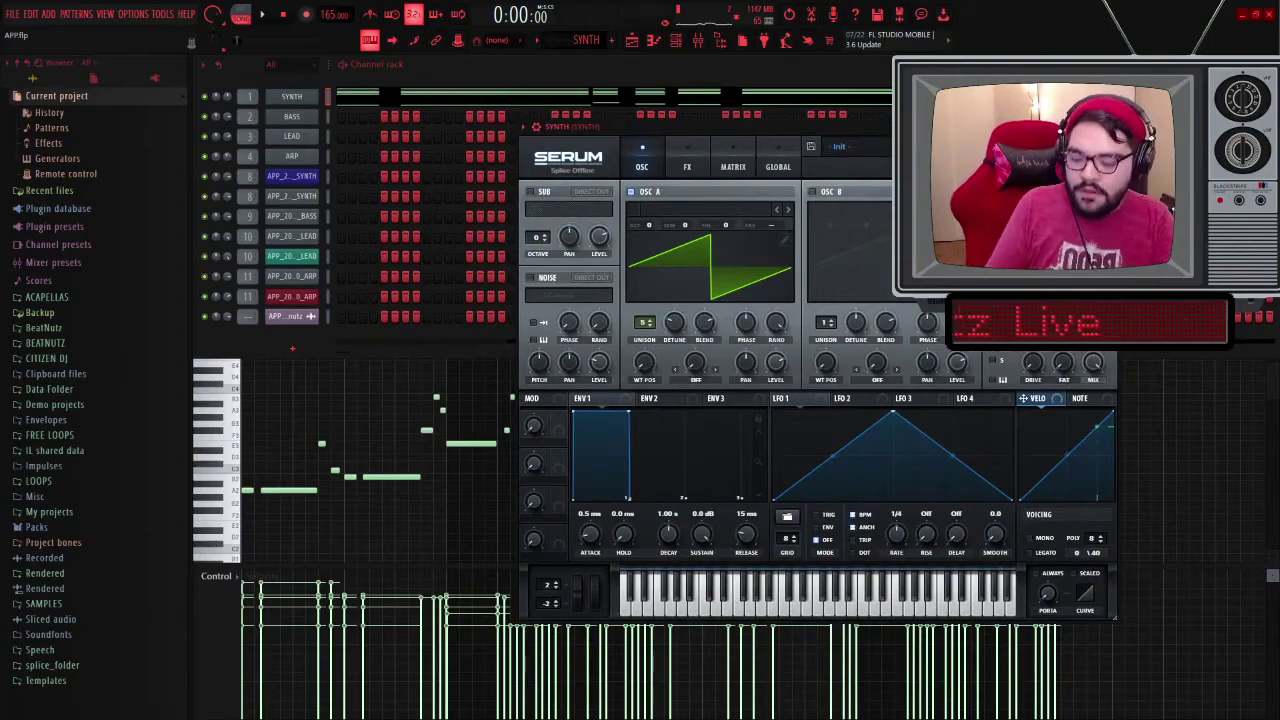
{"action": "left_click", "coordinate": [674, 321]}
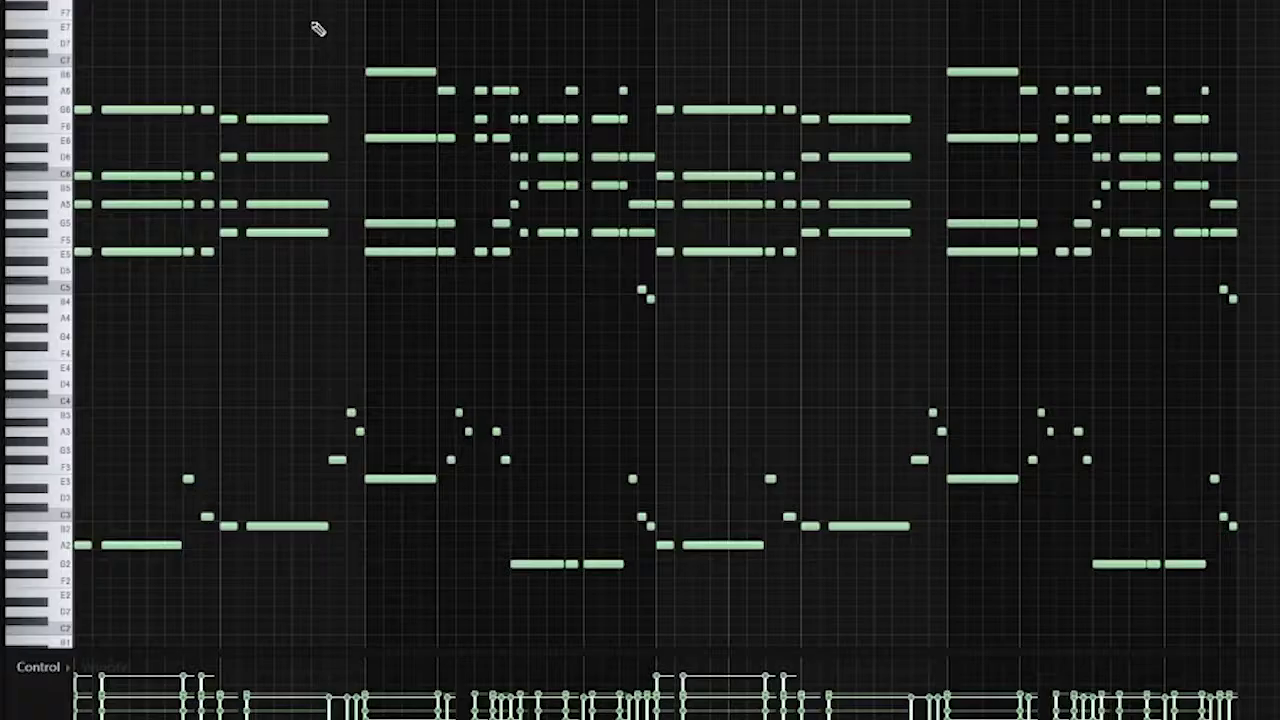
Step: Inspect the upper chord notes of the SYNTH pattern up close and audition the first chord
{"action": "key", "text": "space"}
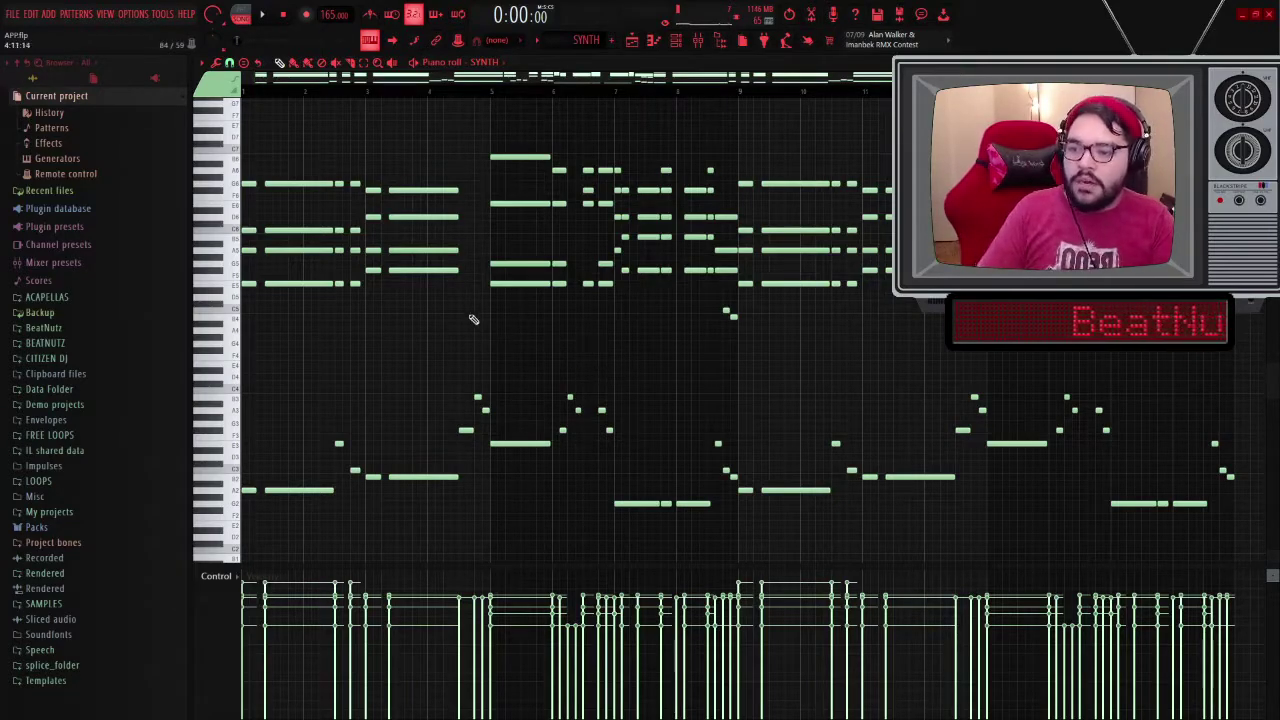
{"action": "scroll", "coordinate": [560, 320], "scroll_direction": "up", "scroll_amount": 3}
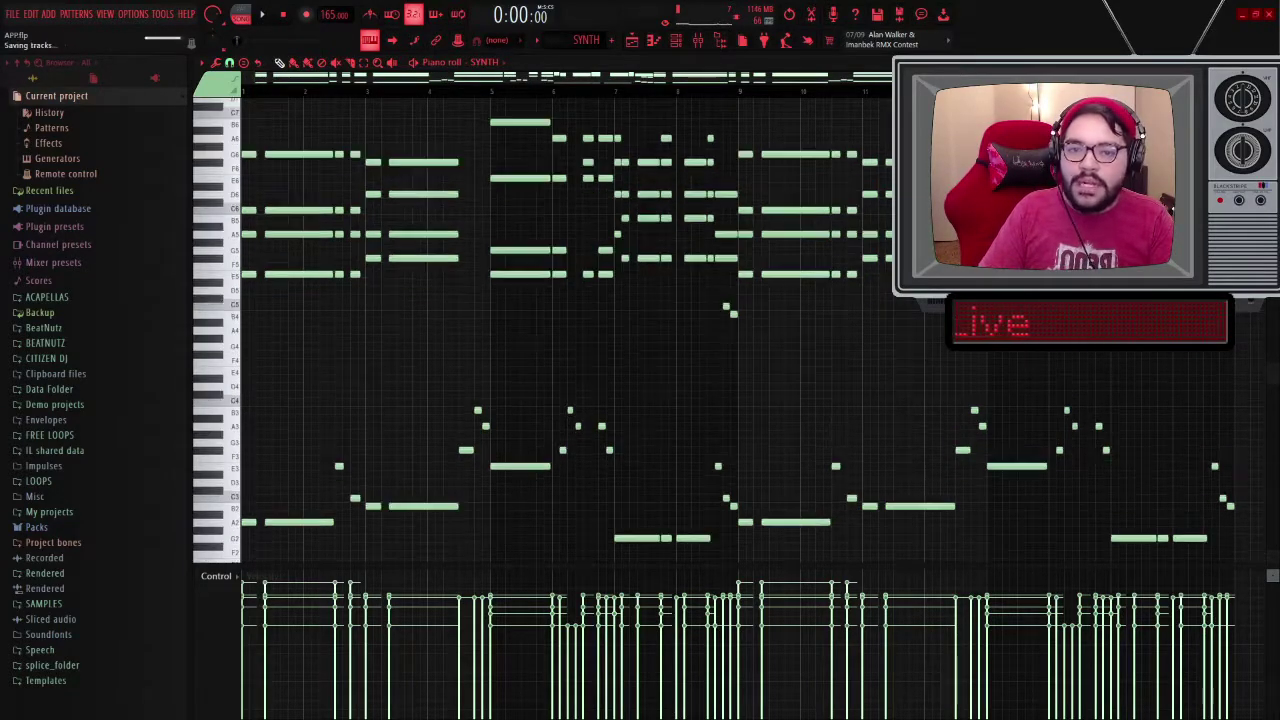
{"action": "scroll", "coordinate": [530, 405], "scroll_direction": "up", "scroll_amount": 5}
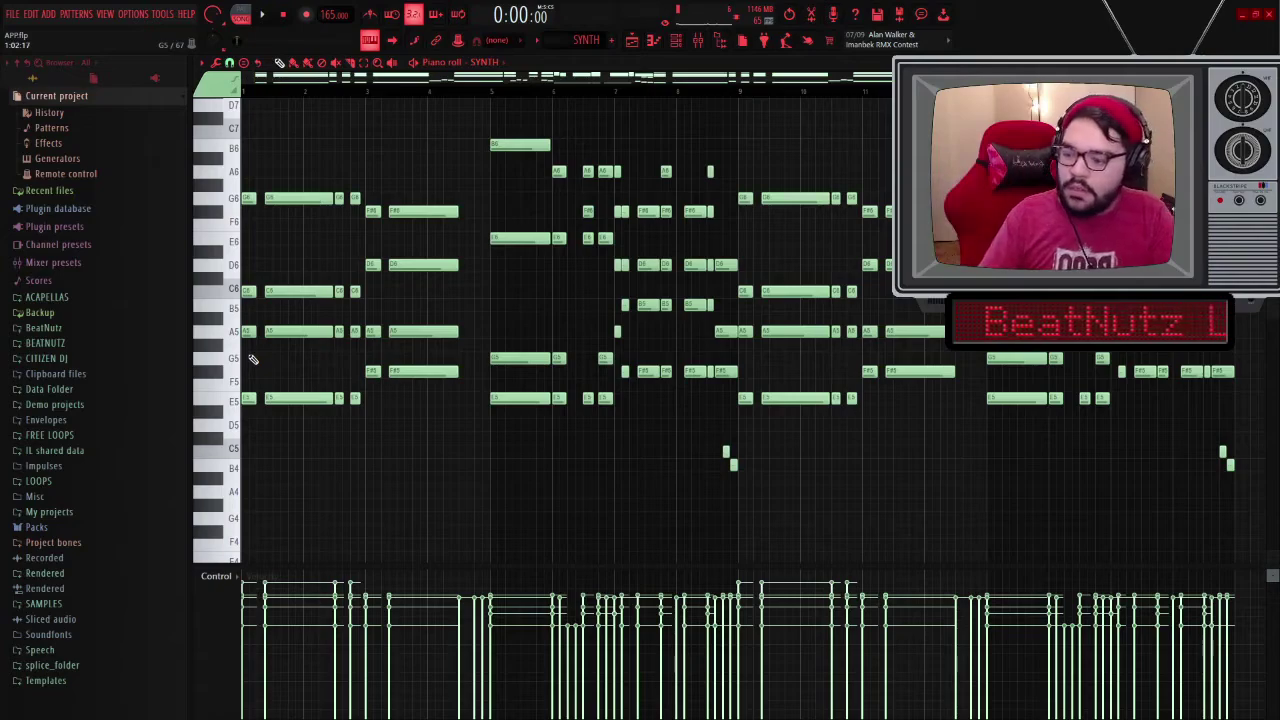
{"action": "key", "text": "space"}
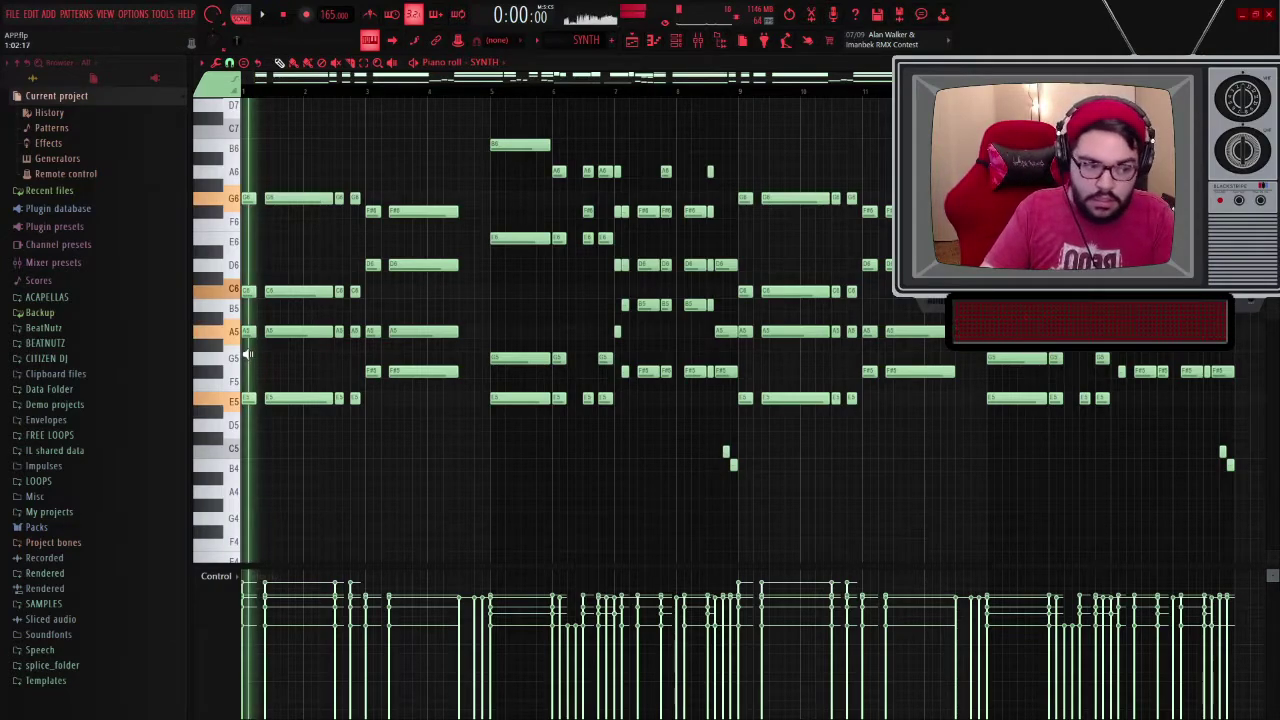
{"action": "key", "text": "space"}
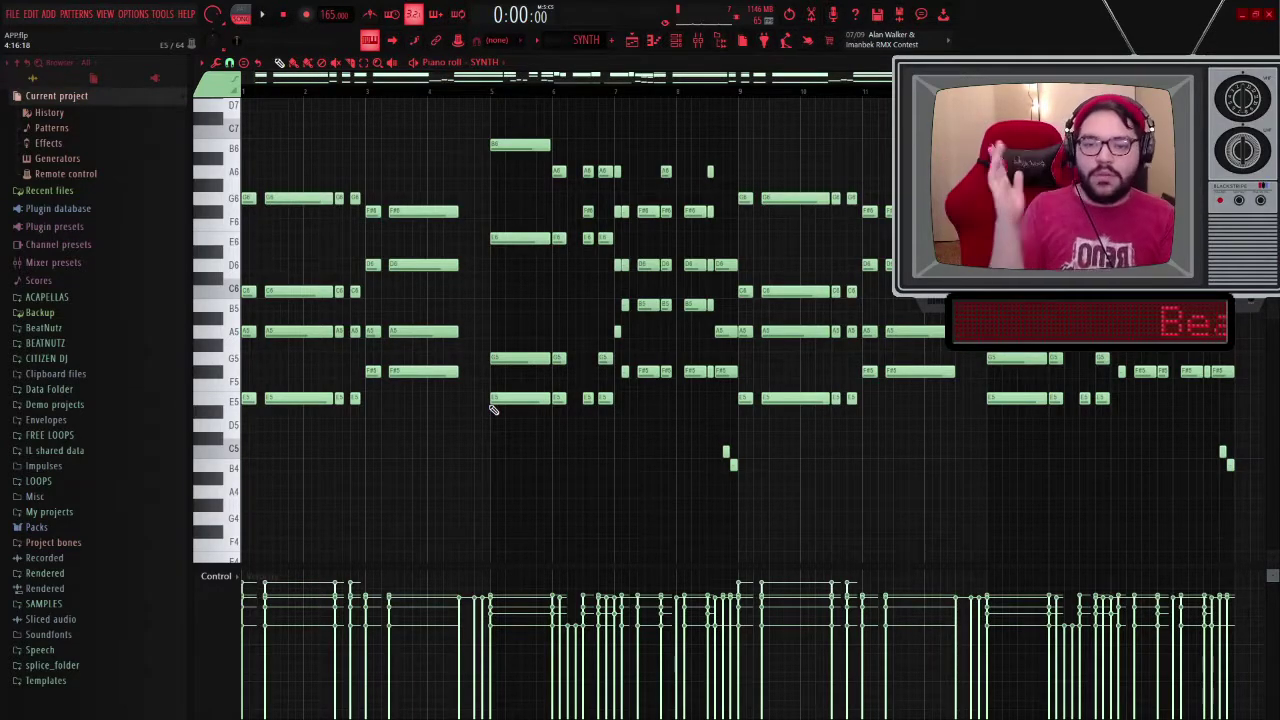
{"action": "scroll", "coordinate": [440, 411], "scroll_direction": "down", "scroll_amount": 1}
{"action": "left_click_drag", "start_coordinate": [282, 437], "coordinate": [162, 430]}
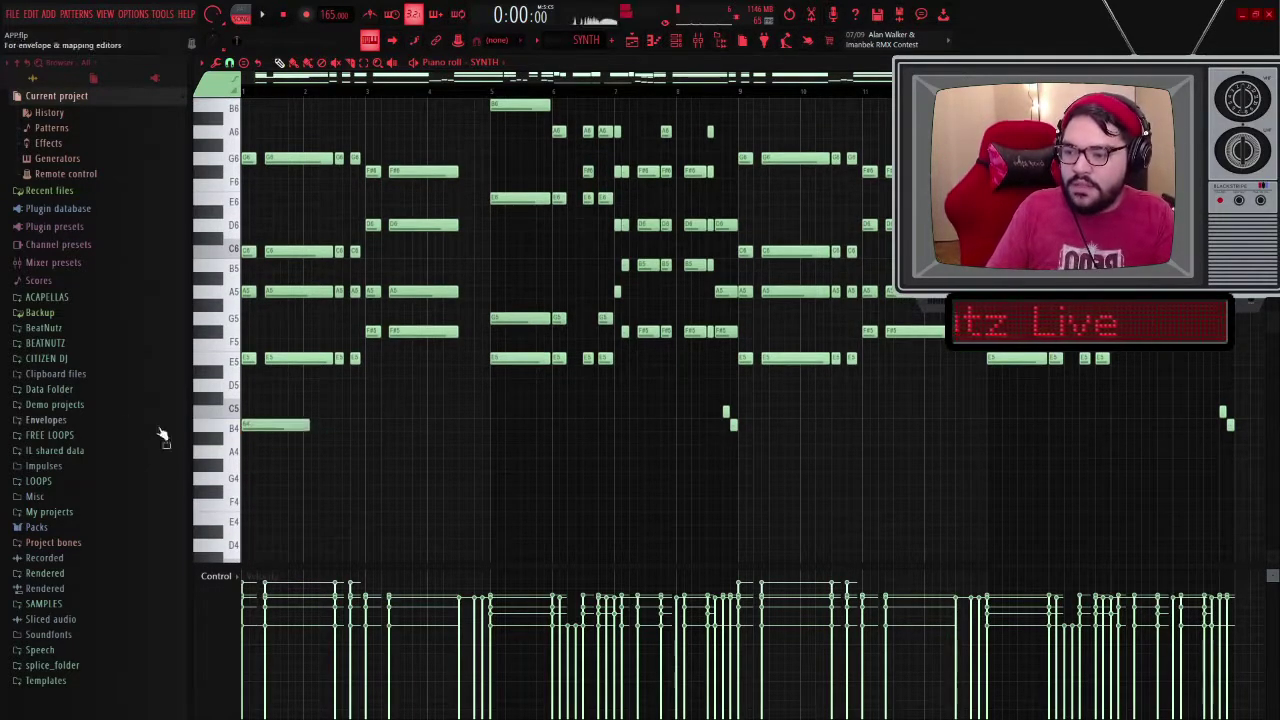
{"action": "left_click_drag", "start_coordinate": [316, 428], "coordinate": [538, 440]}
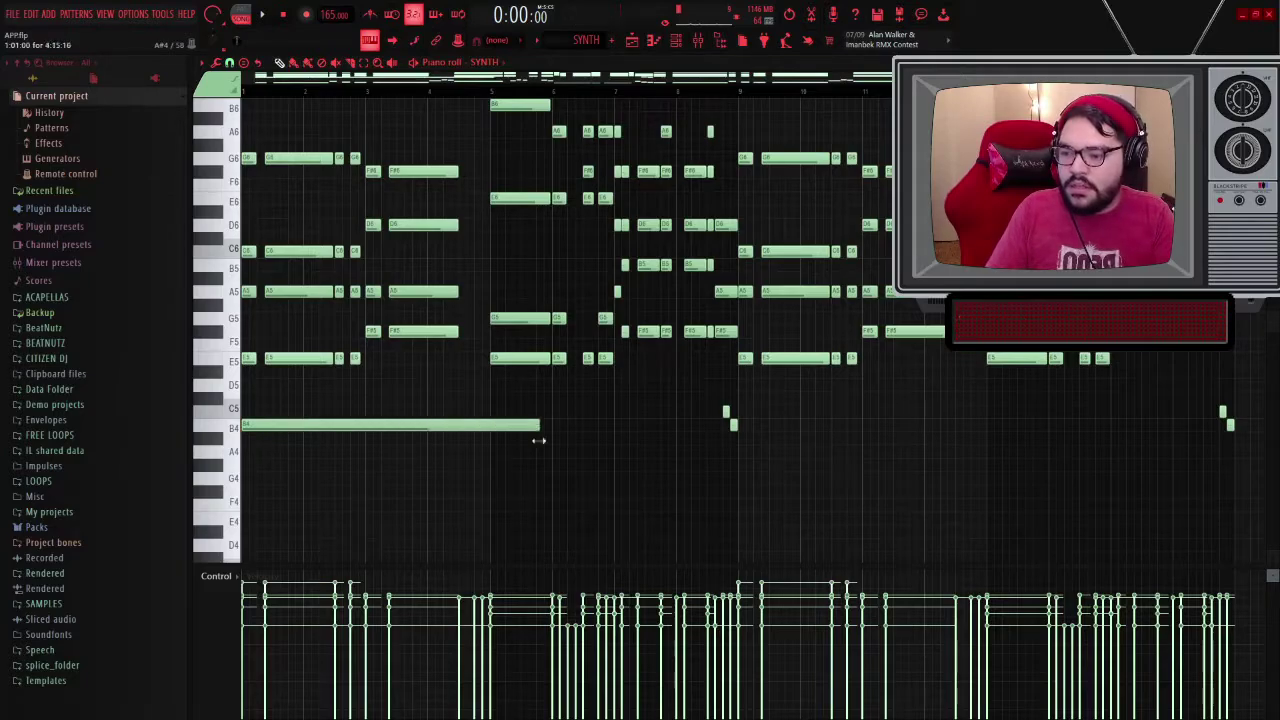
{"action": "right_click", "coordinate": [483, 420]}
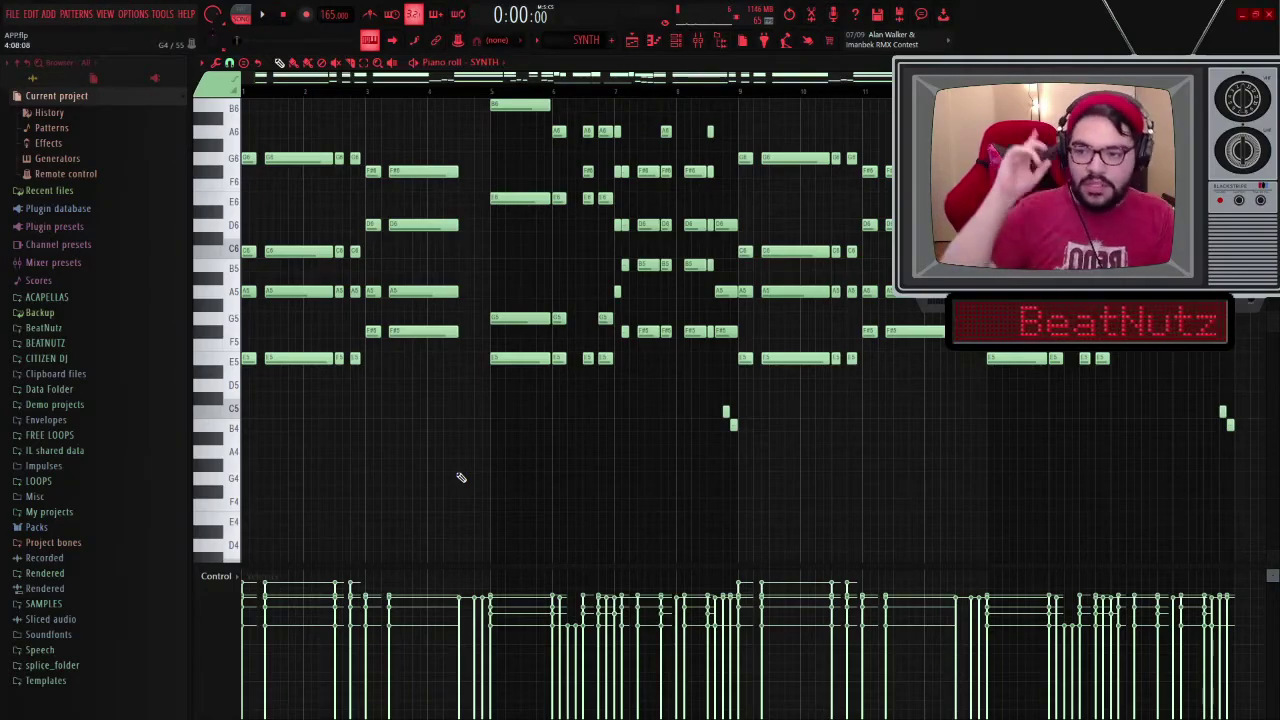
Step: Audition the SYNTH chords from bar 1 onward and examine the chord rhythm around bar 7
{"action": "scroll", "coordinate": [460, 477], "scroll_direction": "up", "scroll_amount": 2}
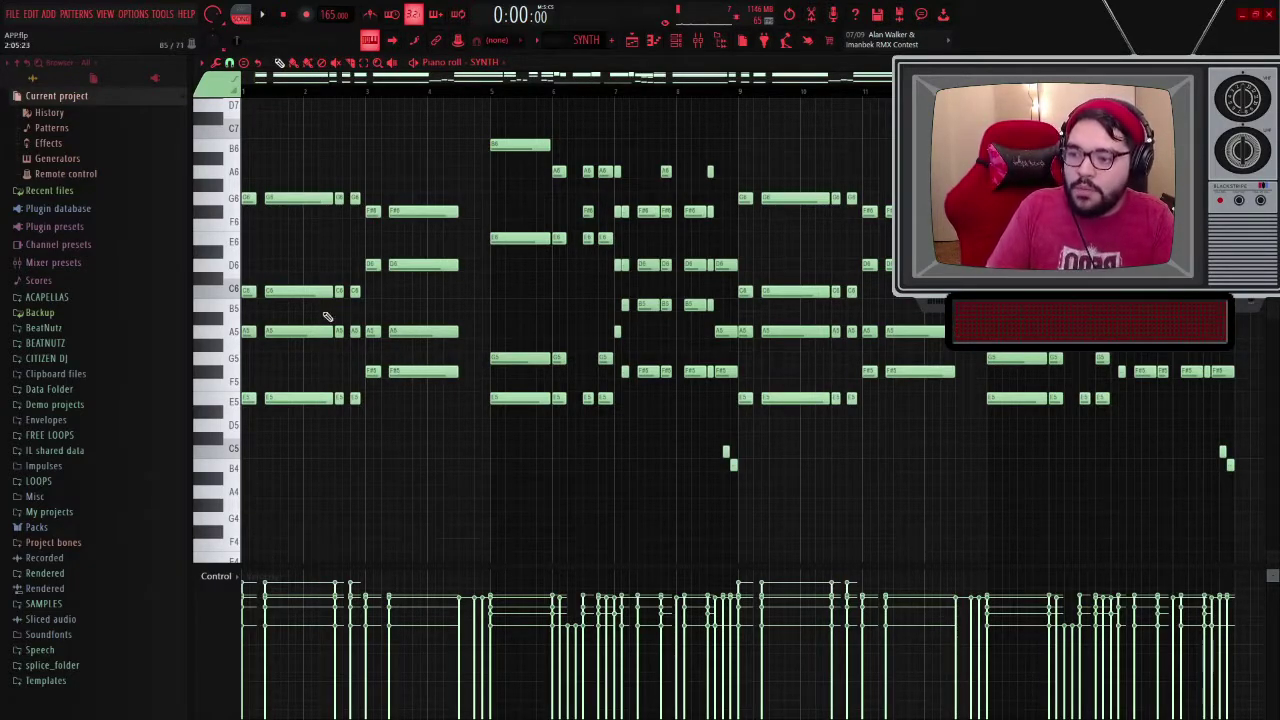
{"action": "key", "text": "space"}
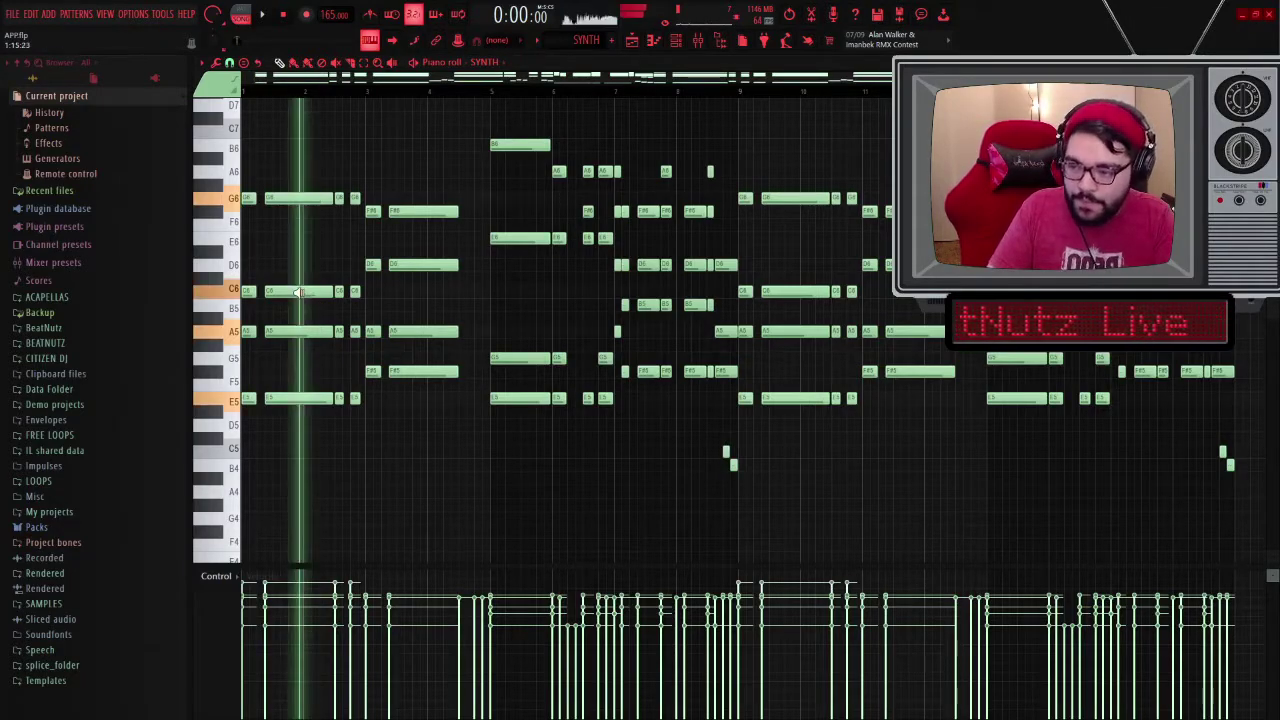
{"action": "left_click_drag", "start_coordinate": [424, 292], "coordinate": [515, 324]}
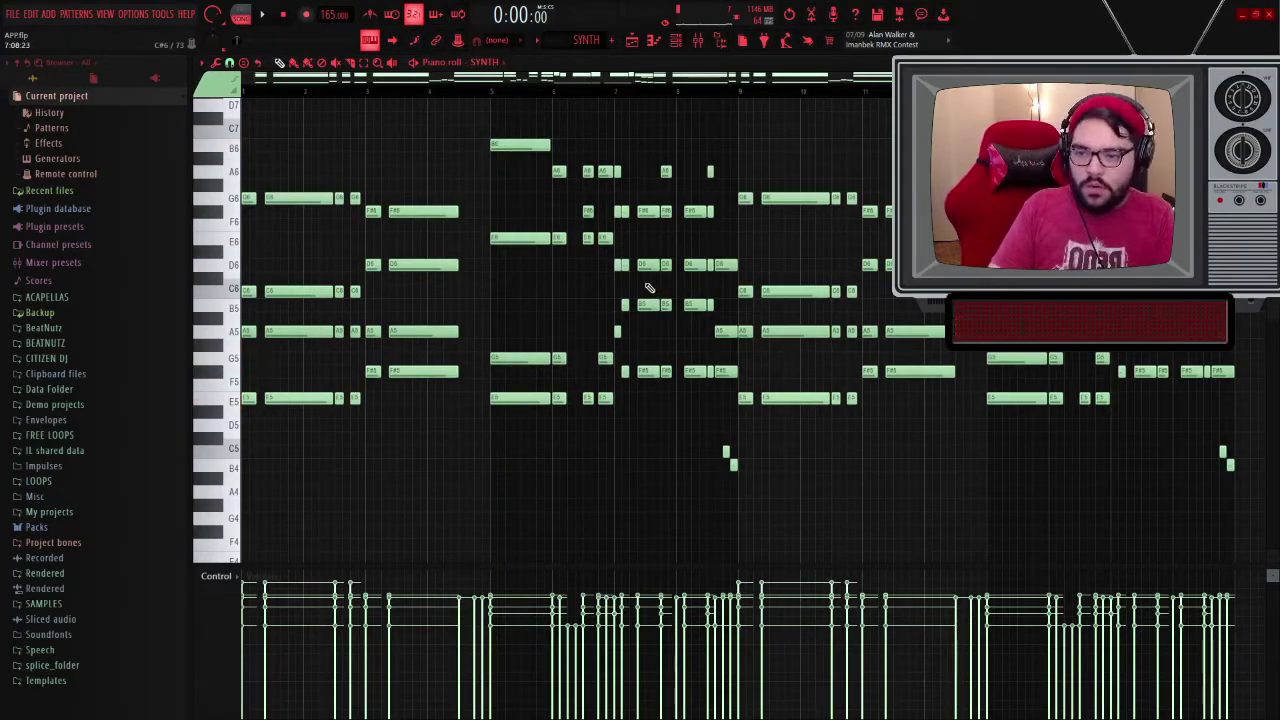
{"action": "left_click_drag", "start_coordinate": [649, 289], "coordinate": [652, 290]}
{"action": "scroll", "coordinate": [657, 290], "scroll_direction": "up", "scroll_amount": 1}
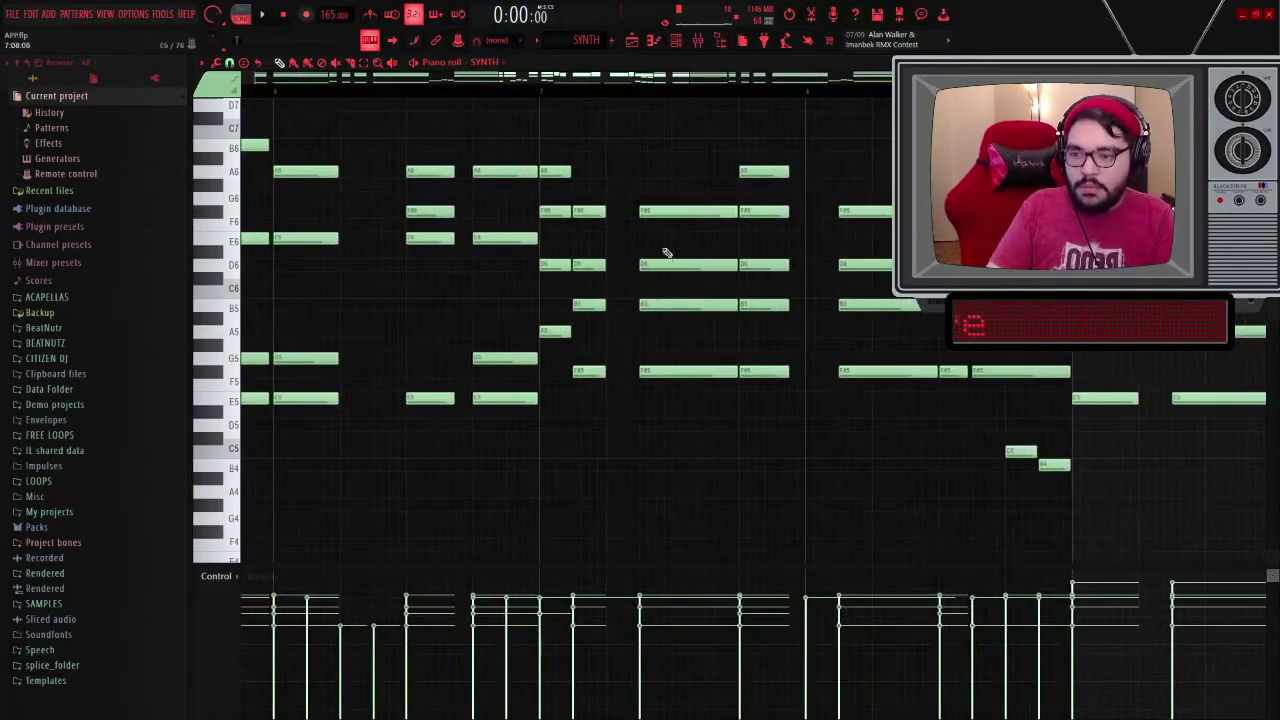
{"action": "scroll", "coordinate": [672, 268], "scroll_direction": "down", "scroll_amount": 5}
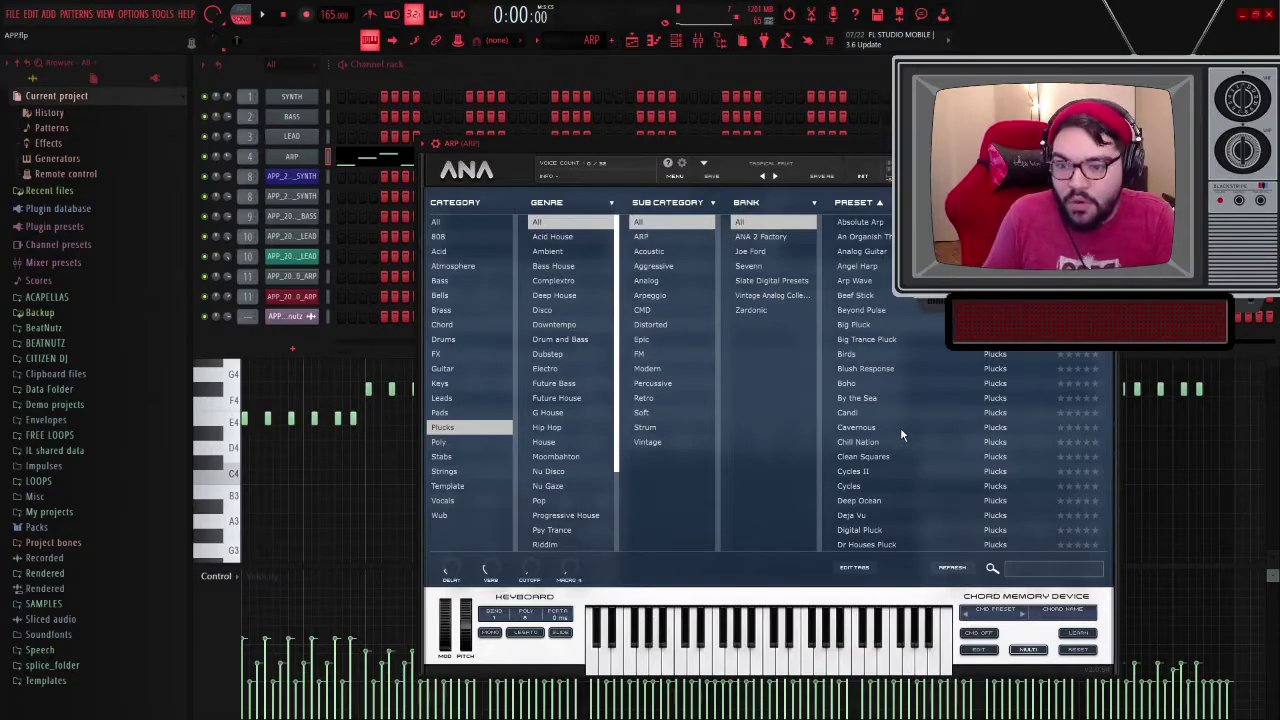
Step: Locate the Tropical Fruit preset among ANA's plucks and audition the ARP pattern
{"action": "scroll", "coordinate": [900, 427], "scroll_direction": "down", "scroll_amount": 15}
{"action": "scroll", "coordinate": [885, 424], "scroll_direction": "down", "scroll_amount": 7}
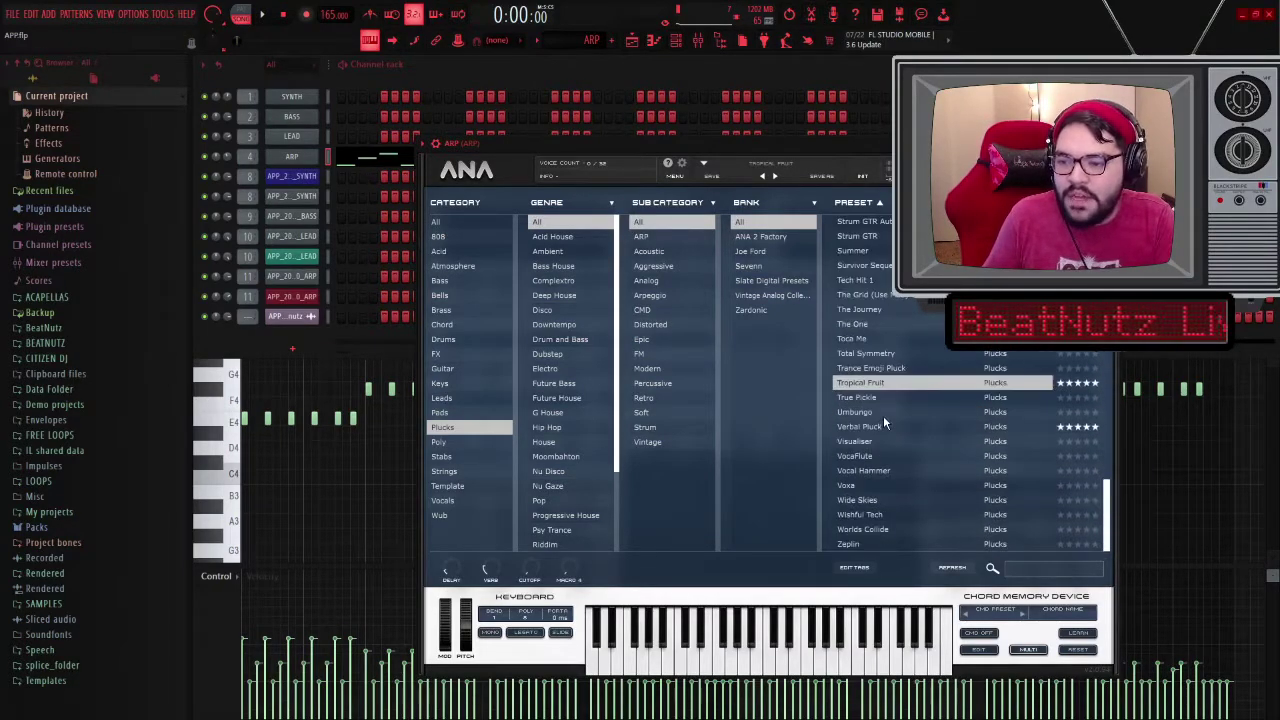
{"action": "left_click", "coordinate": [369, 163]}
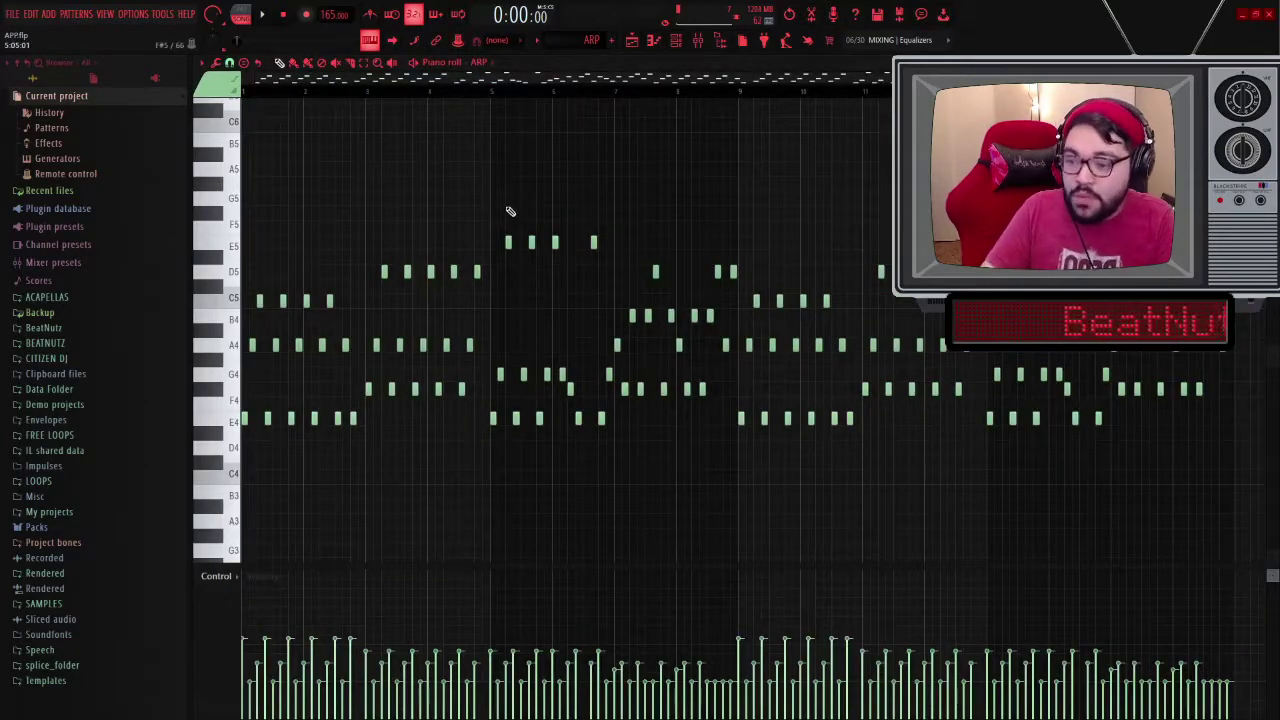
{"action": "key", "text": "space"}
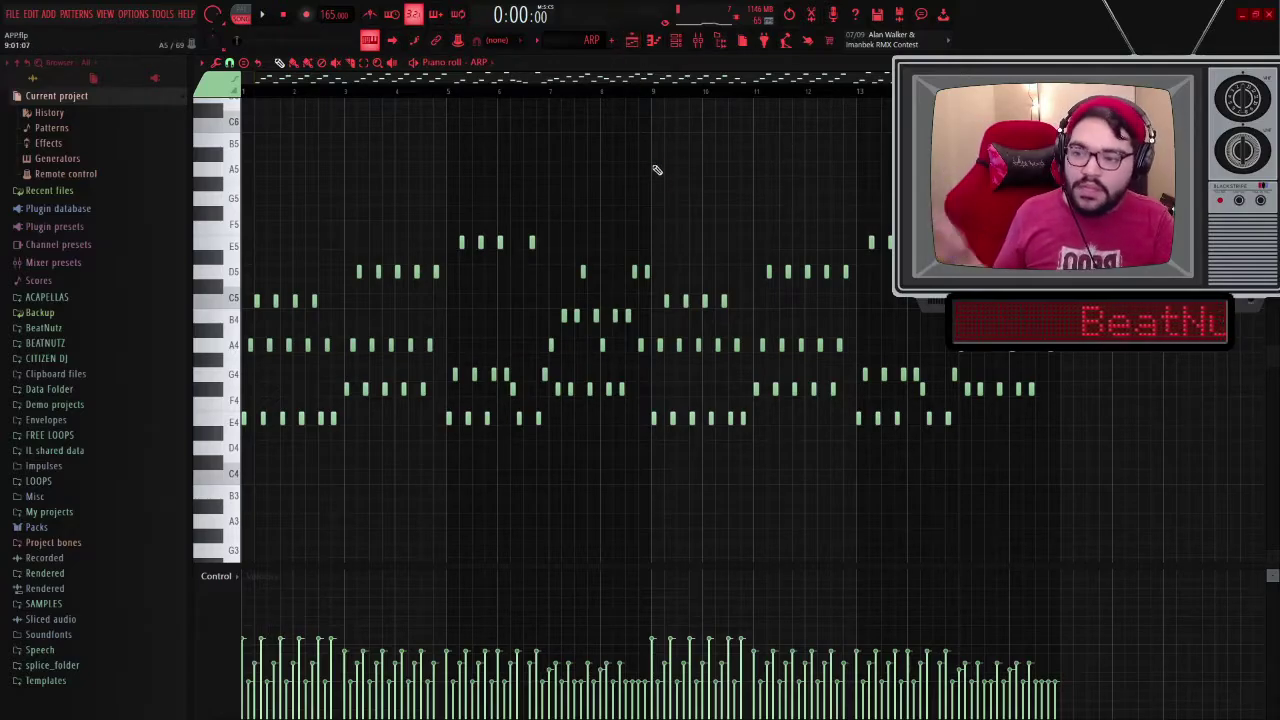
Step: Inspect the ARP notes around bars 5 and 6 up close and audition them
{"action": "scroll", "coordinate": [479, 305], "scroll_direction": "up", "scroll_amount": 3}
{"action": "scroll", "coordinate": [479, 305], "scroll_direction": "up", "scroll_amount": 2}
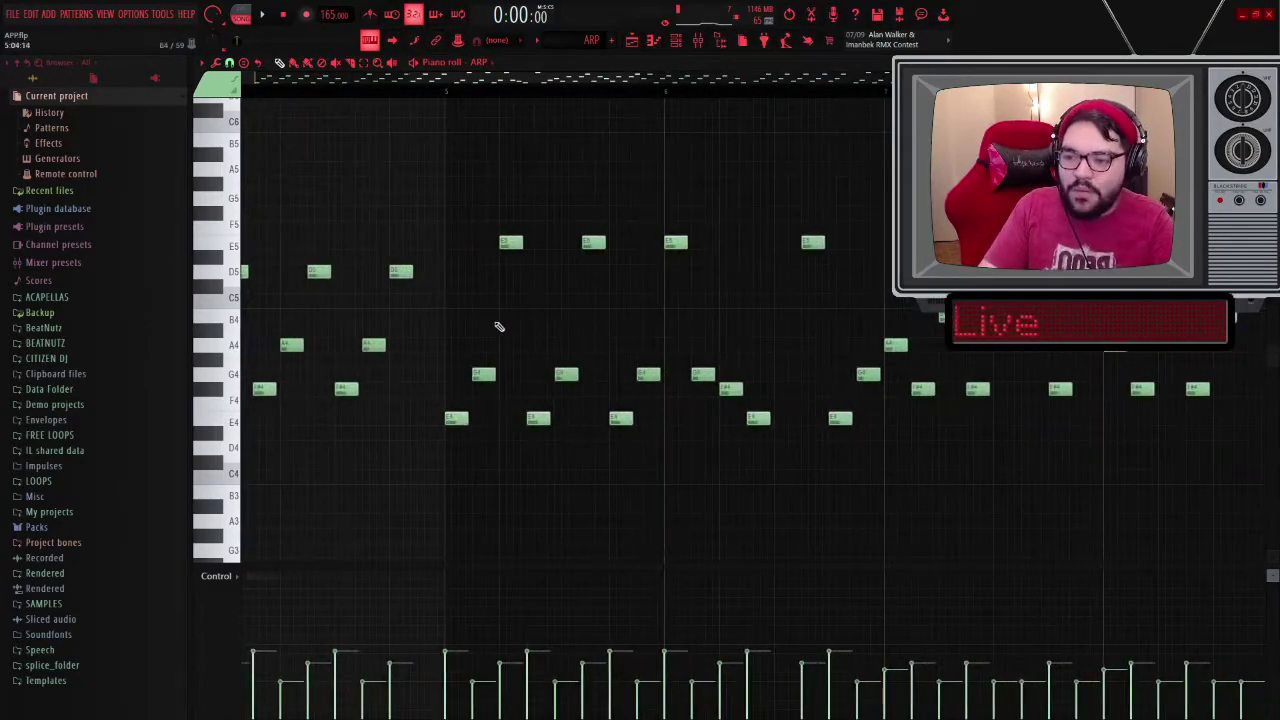
{"action": "key", "text": "space"}
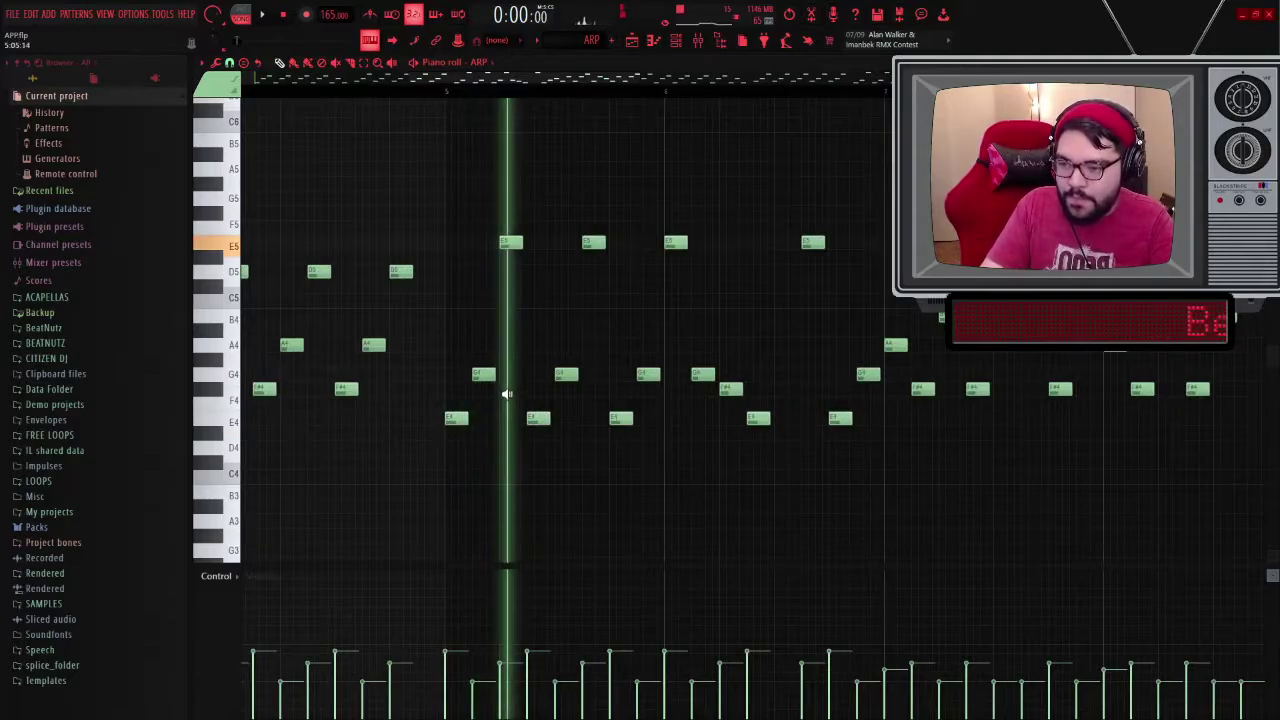
{"action": "key", "text": "space"}
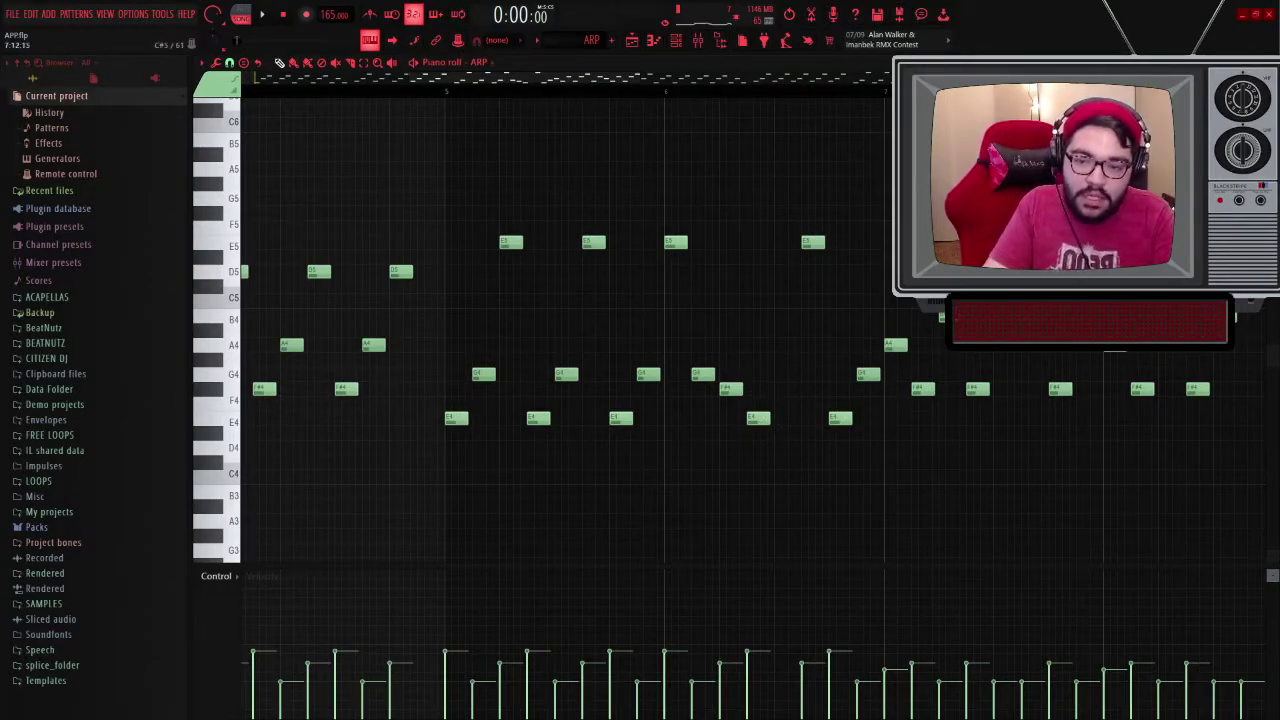
{"action": "scroll", "coordinate": [845, 228], "scroll_direction": "down", "scroll_amount": 4}
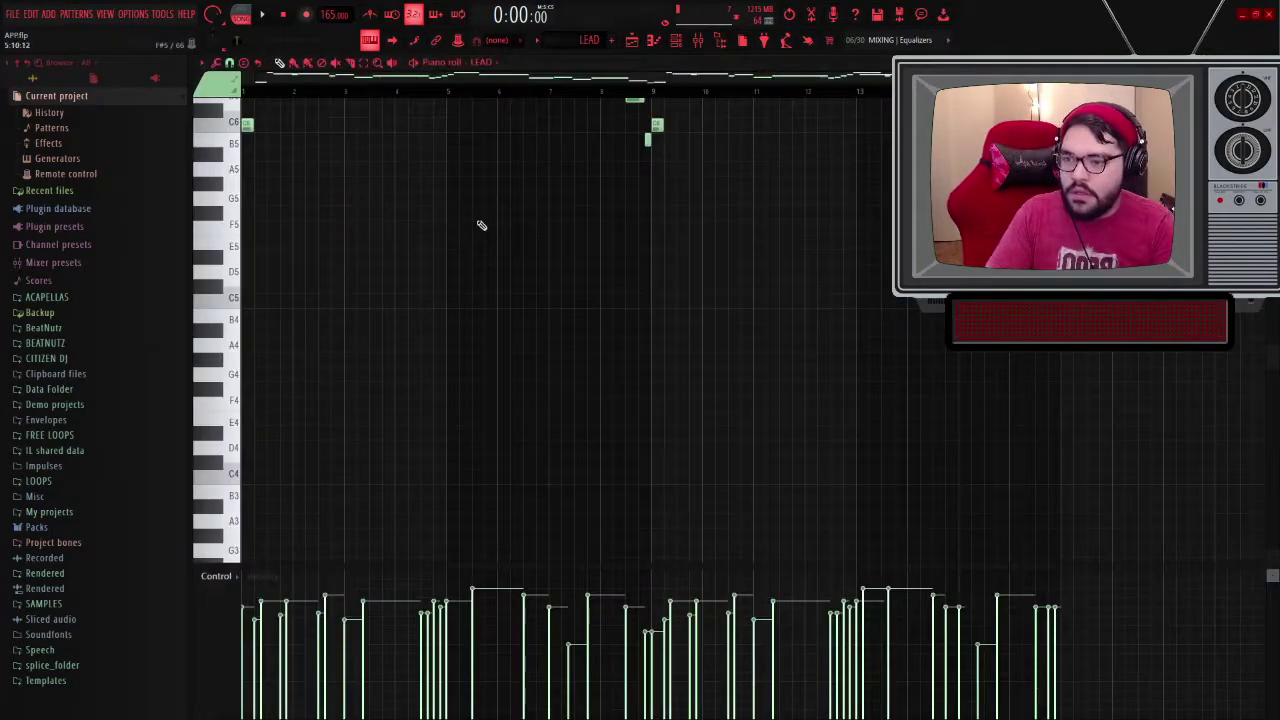
Step: Review the full LEAD melody and open the LEAD channel's Serum instrument
{"action": "right_click", "coordinate": [480, 225], "text": "ctrl"}
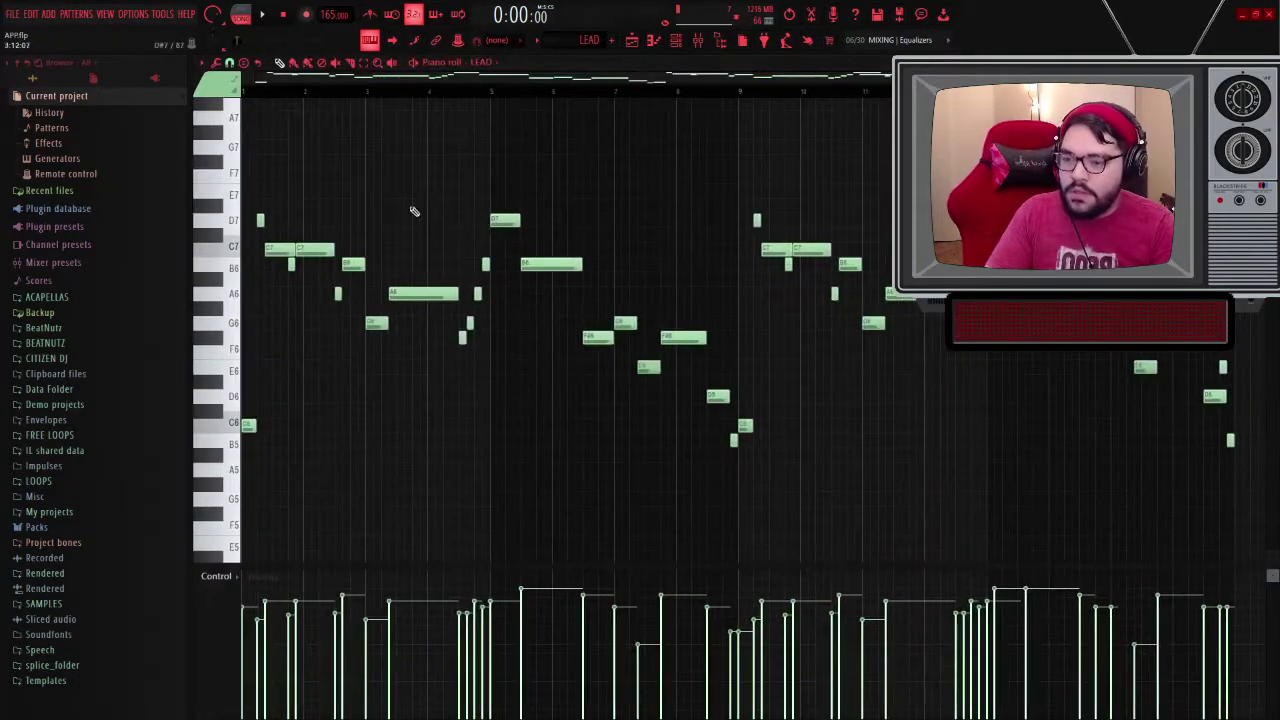
{"action": "left_click", "coordinate": [676, 40]}
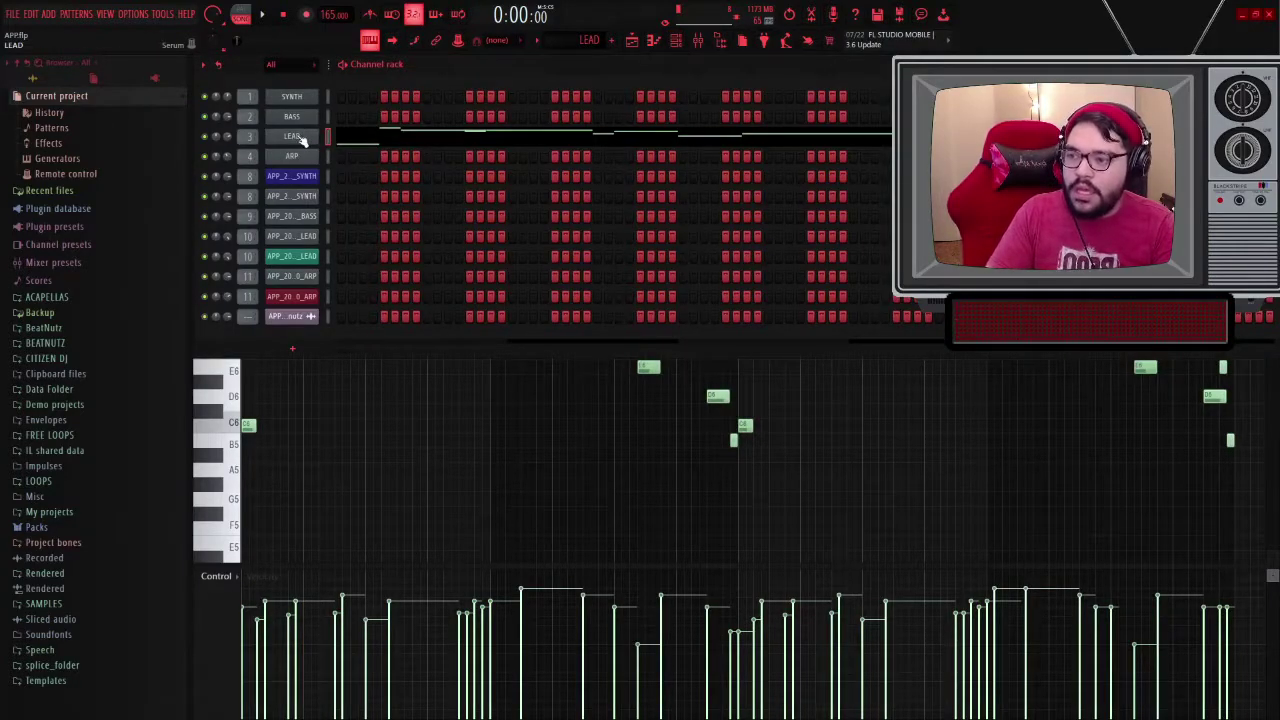
{"action": "left_click", "coordinate": [300, 137]}
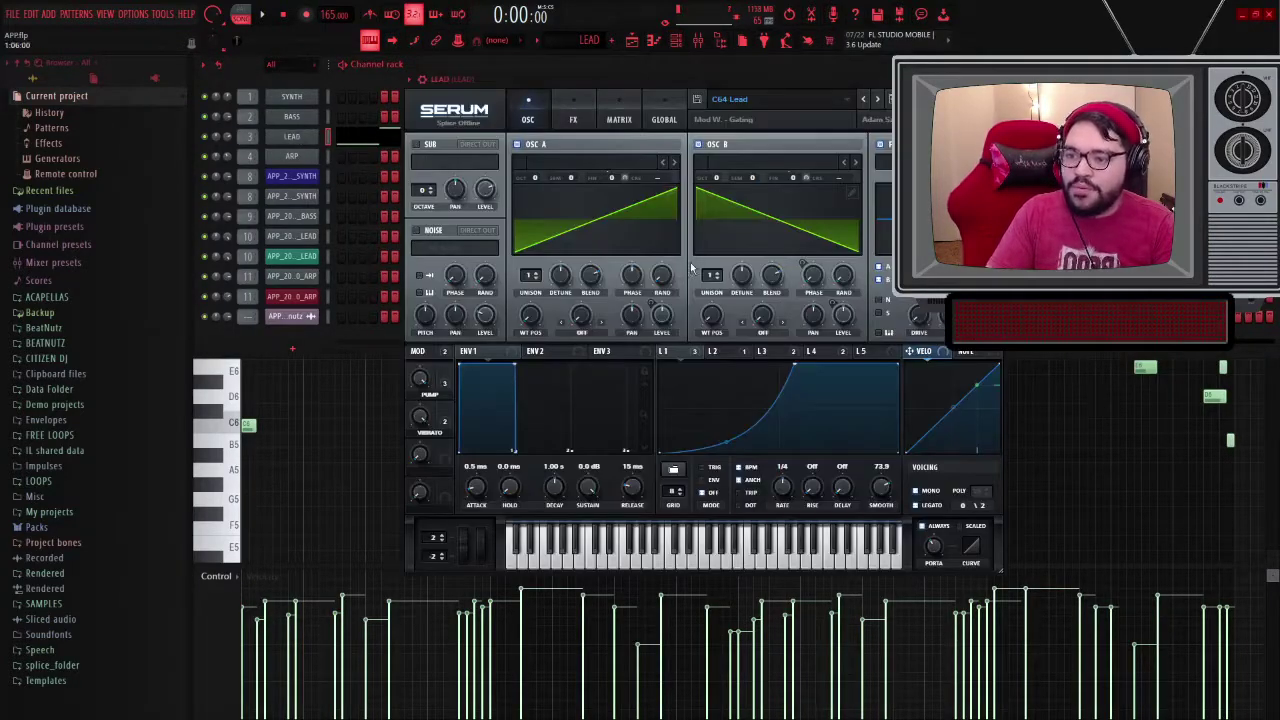
Step: Try the LD C64 Lead [AS] preset from Serum's Leads folder and return to the C64 Lead preset
{"action": "left_click", "coordinate": [752, 104]}
{"action": "mouse_move", "coordinate": [868, 203]}
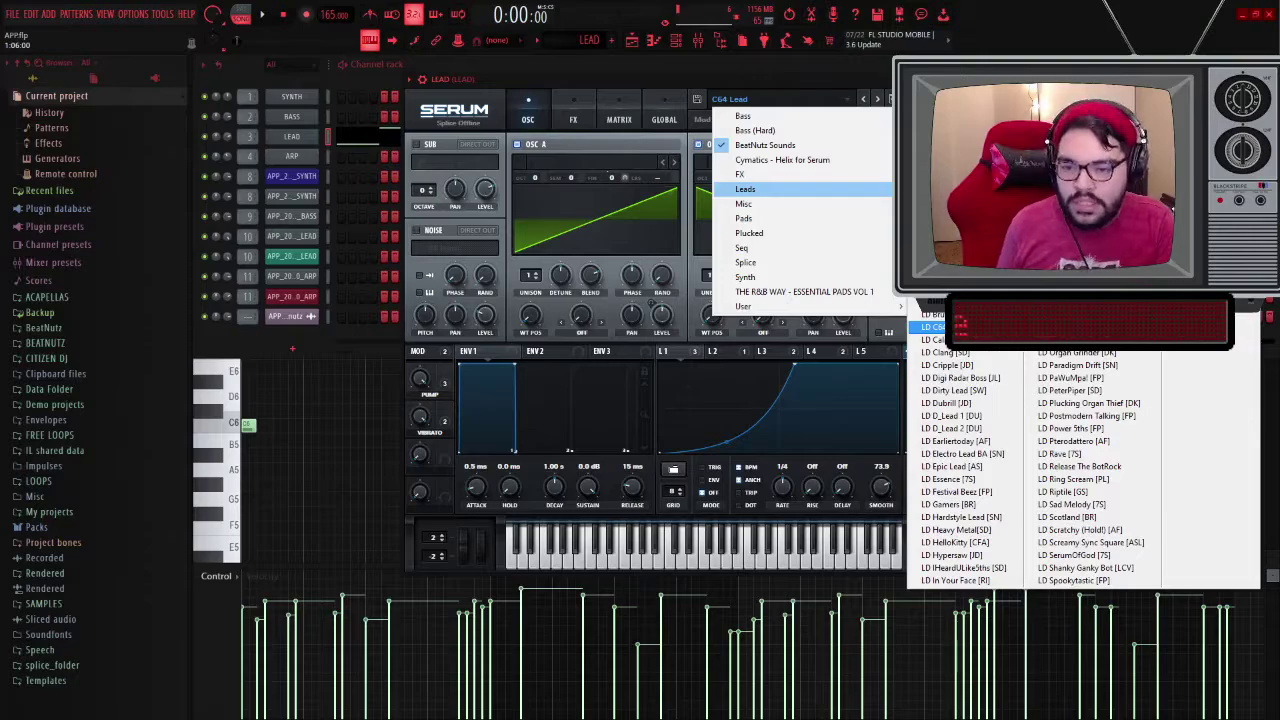
{"action": "left_click", "coordinate": [935, 327]}
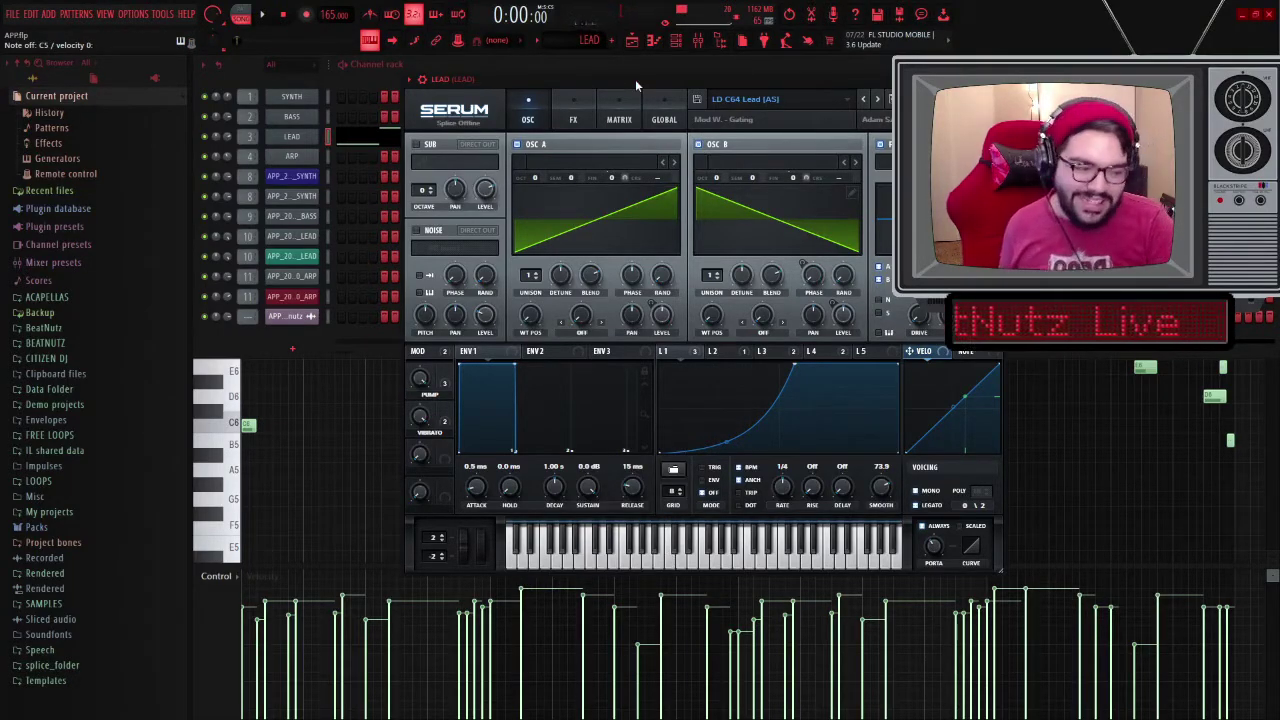
{"action": "left_click", "coordinate": [770, 99]}
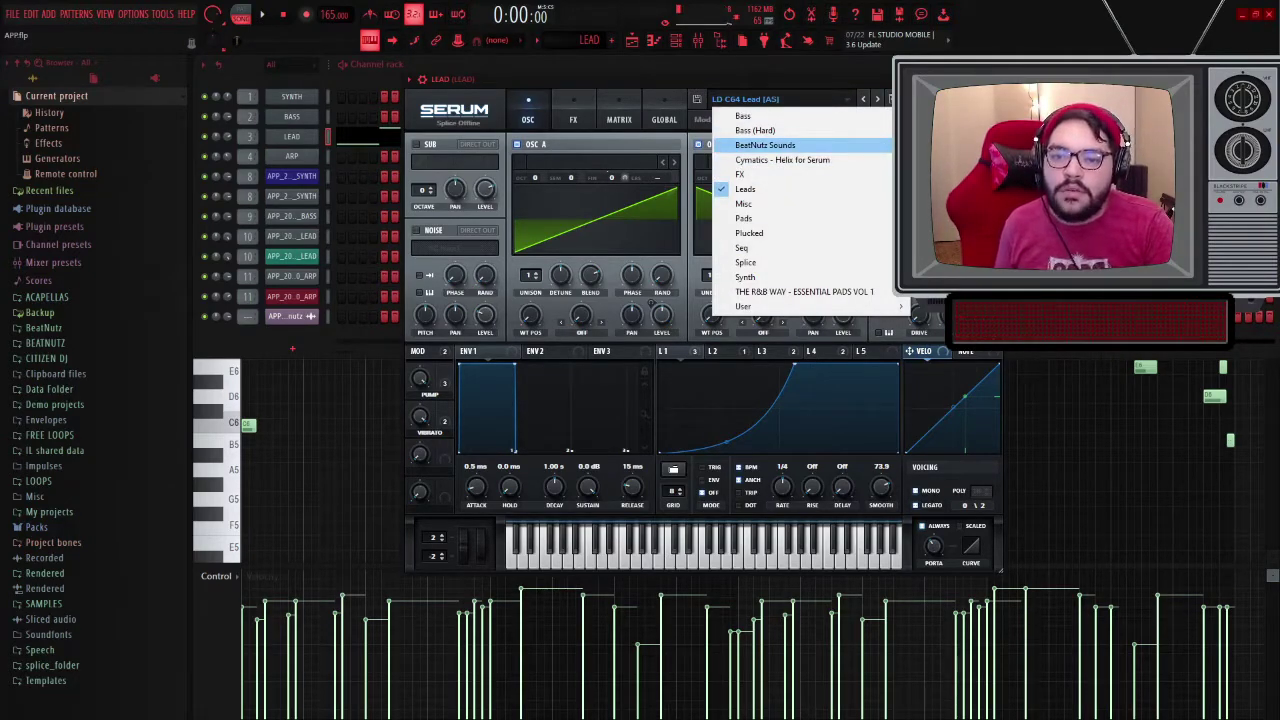
{"action": "left_click", "coordinate": [535, 133]}
Step: Examine the C64 Lead preset's effects chain and its modulation matrix
{"action": "left_click", "coordinate": [574, 110]}
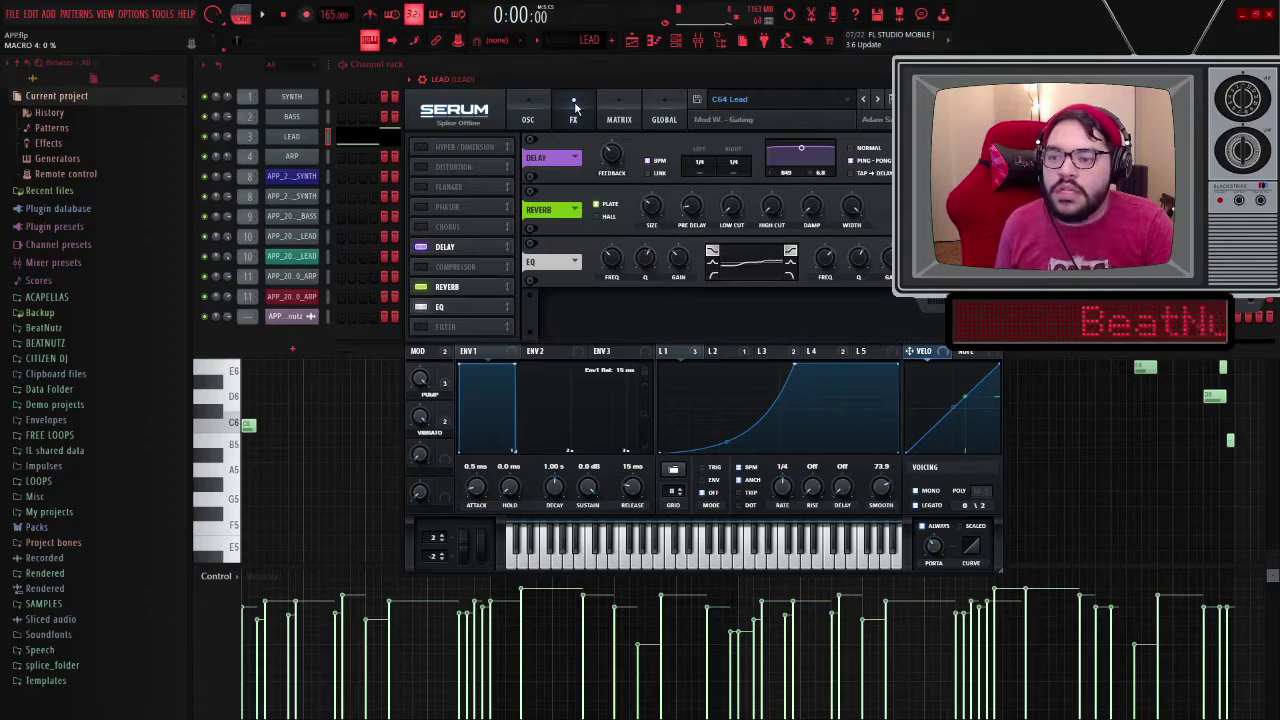
{"action": "left_click", "coordinate": [619, 108]}
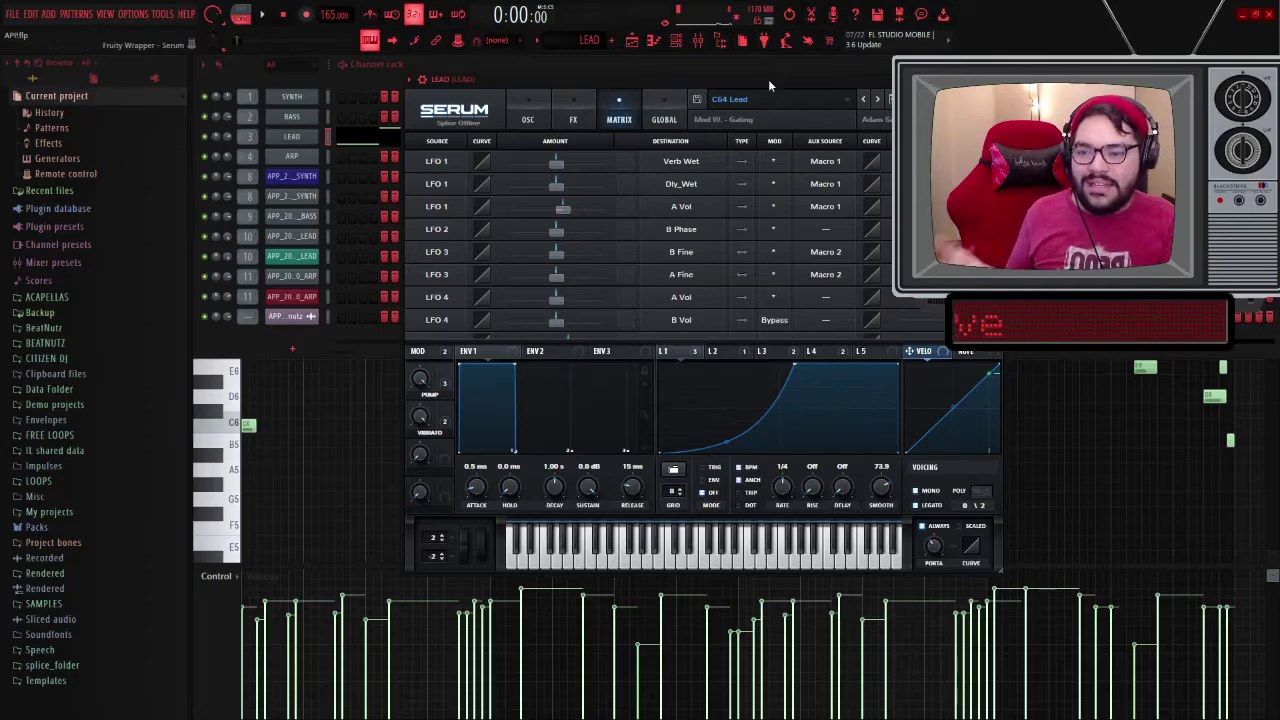
{"action": "left_click_drag", "start_coordinate": [769, 81], "coordinate": [797, 95]}
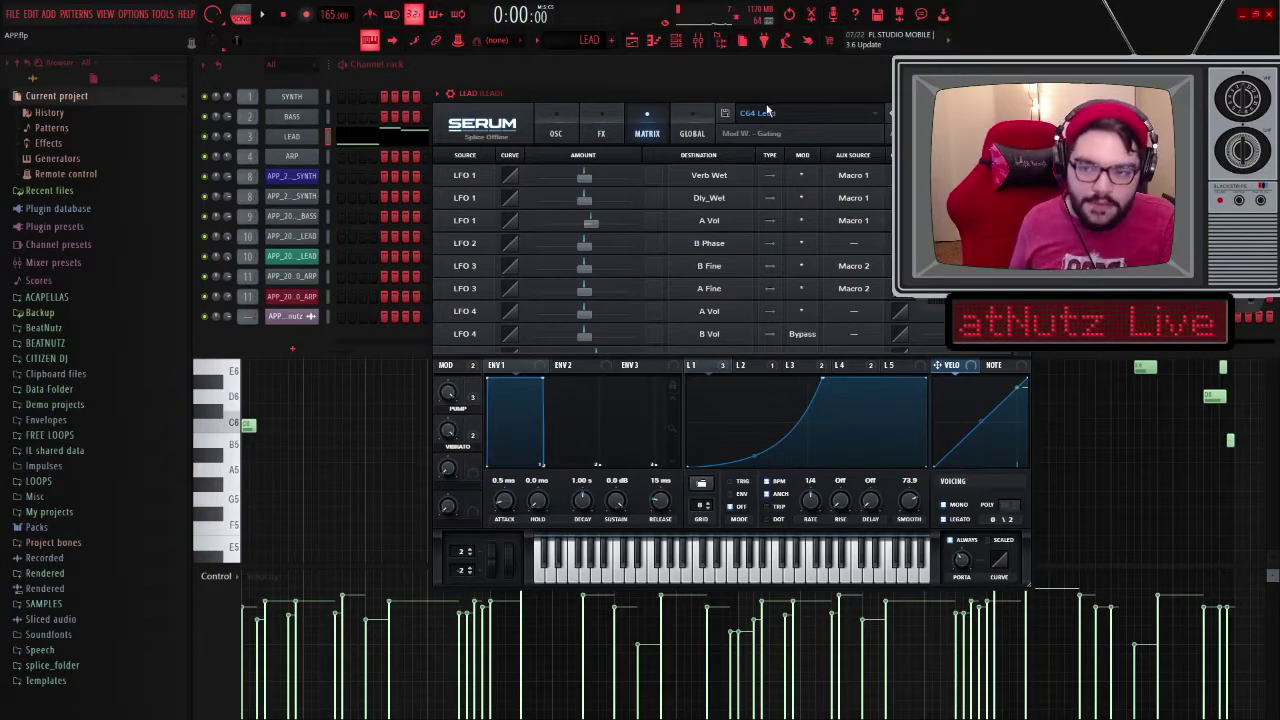
Step: Examine the notes of the entire LEAD pattern in the piano roll and audition the melody
{"action": "left_click", "coordinate": [400, 140]}
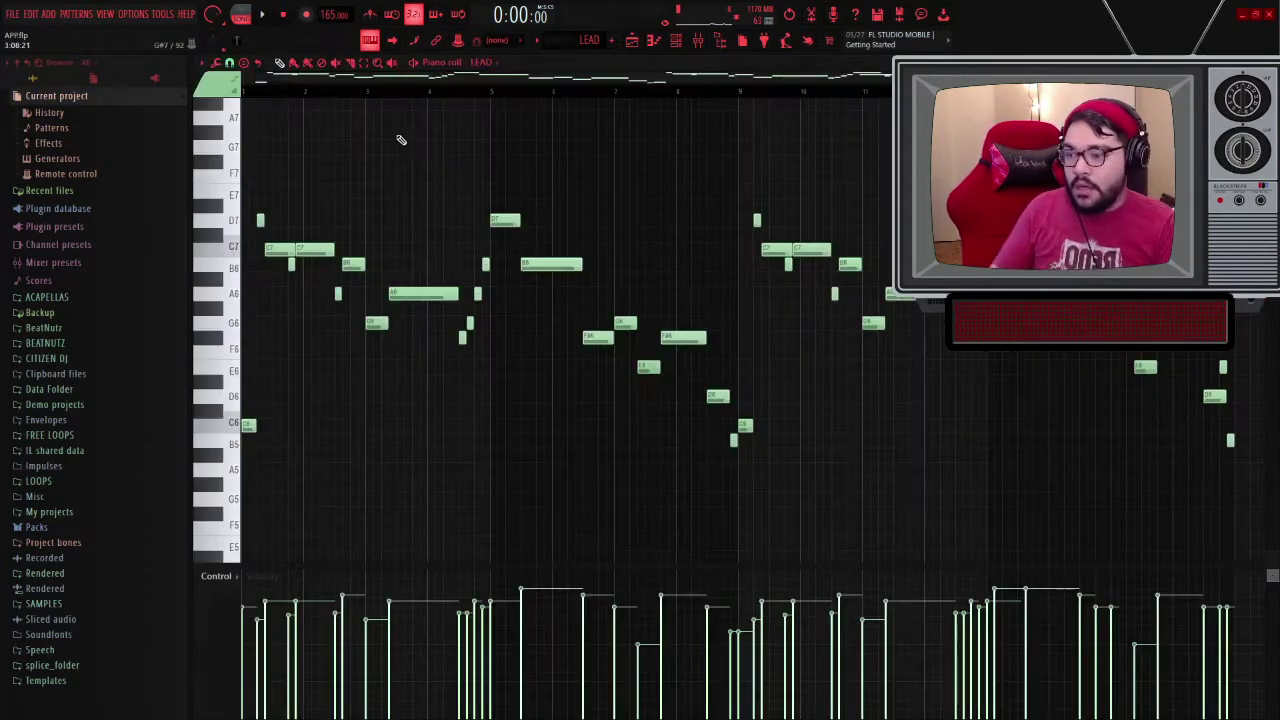
{"action": "scroll", "coordinate": [404, 148], "scroll_direction": "down", "scroll_amount": 2}
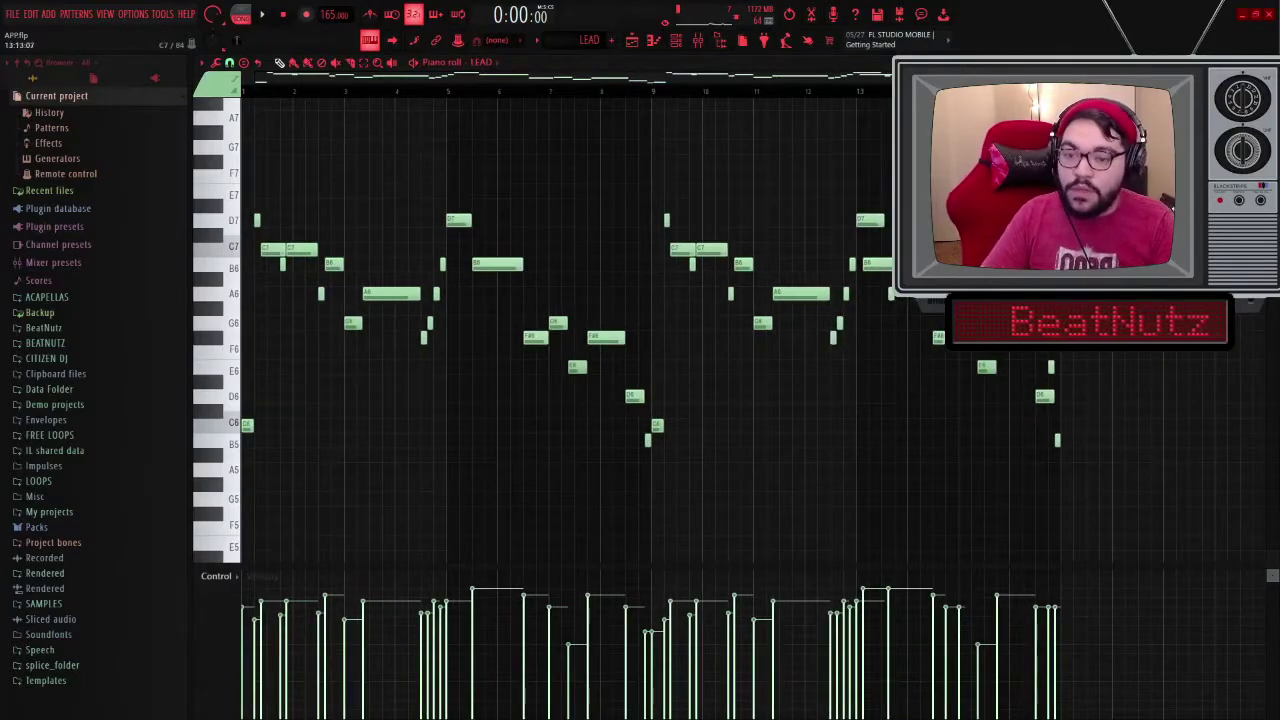
{"action": "key", "text": "space"}
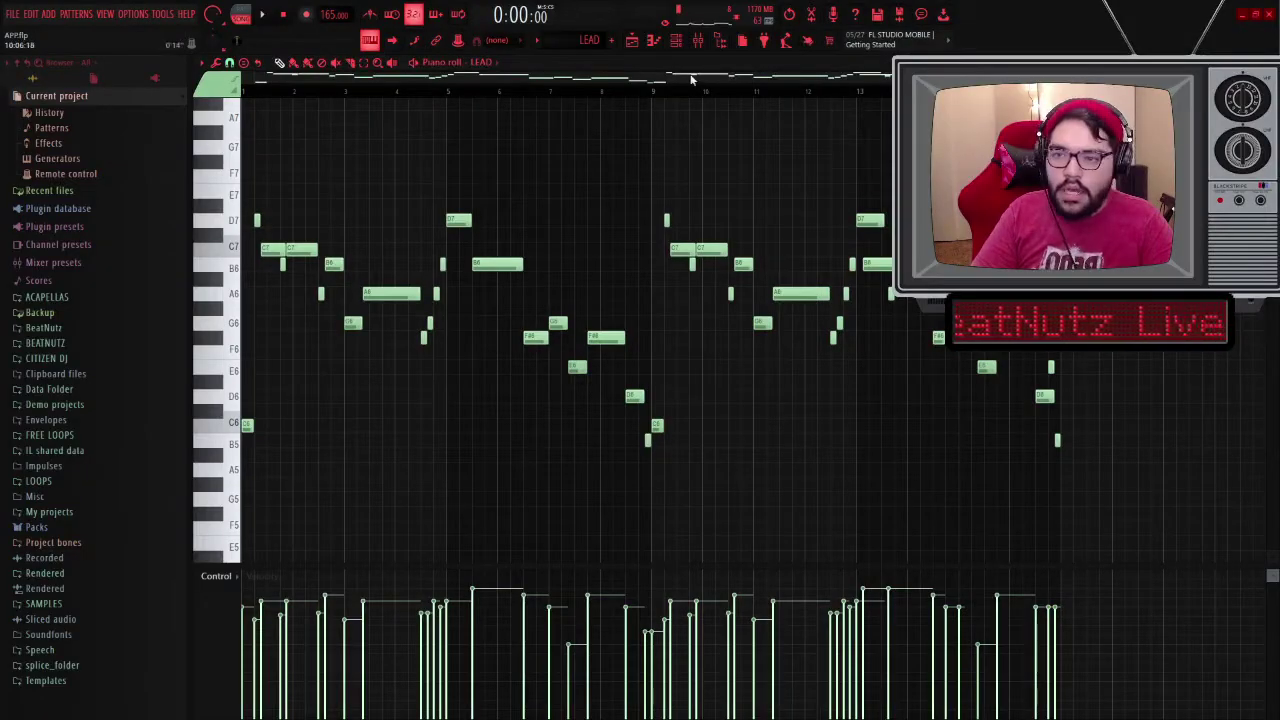
Step: Unmute the SYNTH track in the playlist and audition it together with the LEAD track
{"action": "left_click", "coordinate": [700, 41]}
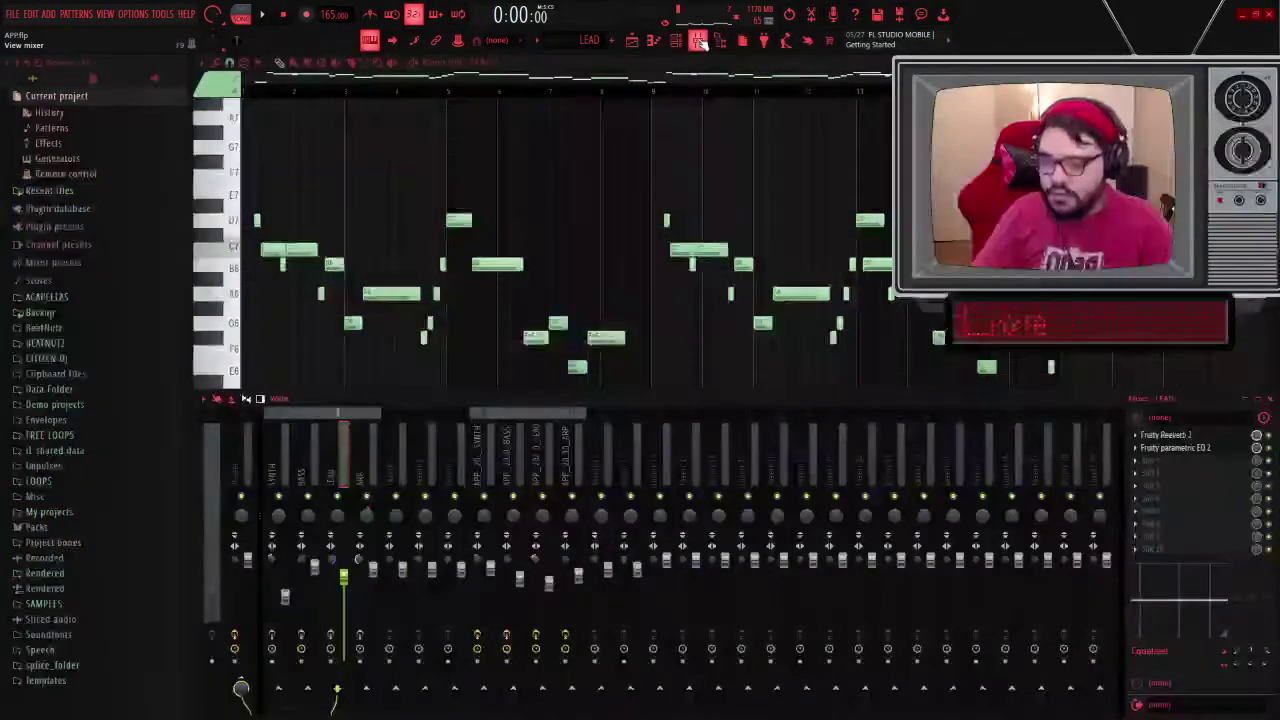
{"action": "left_click", "coordinate": [632, 41]}
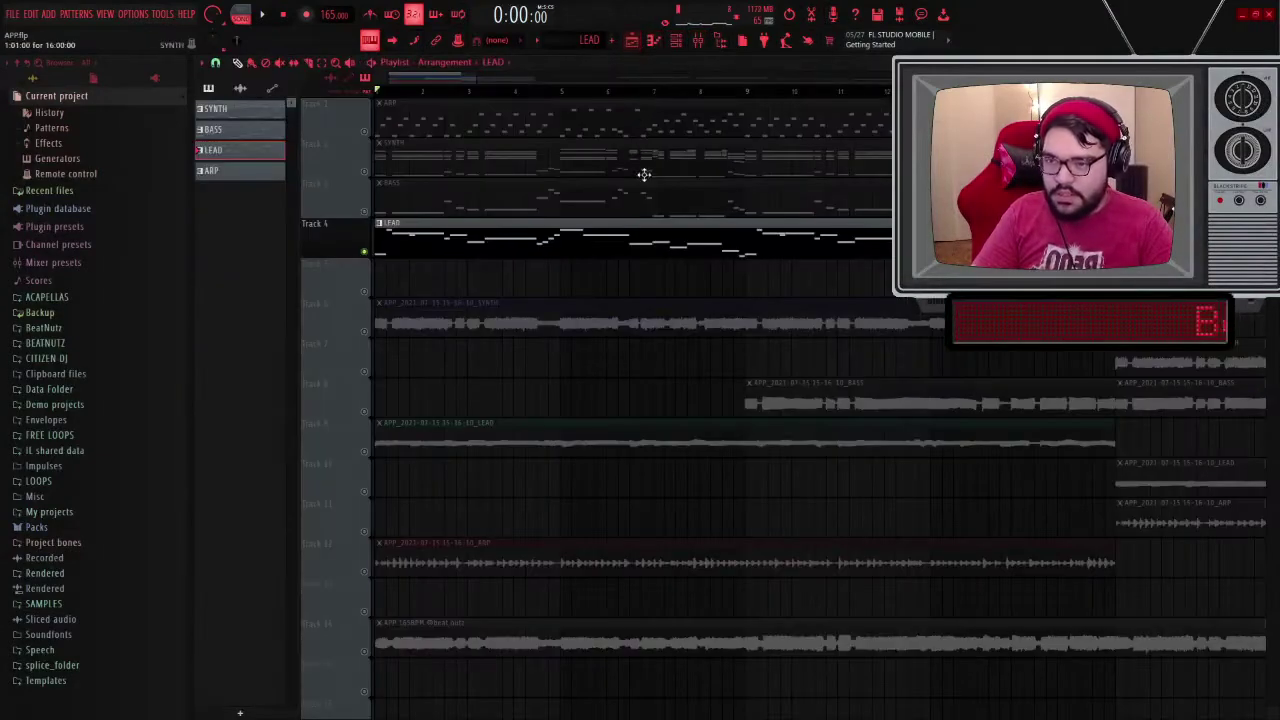
{"action": "left_click", "coordinate": [653, 41]}
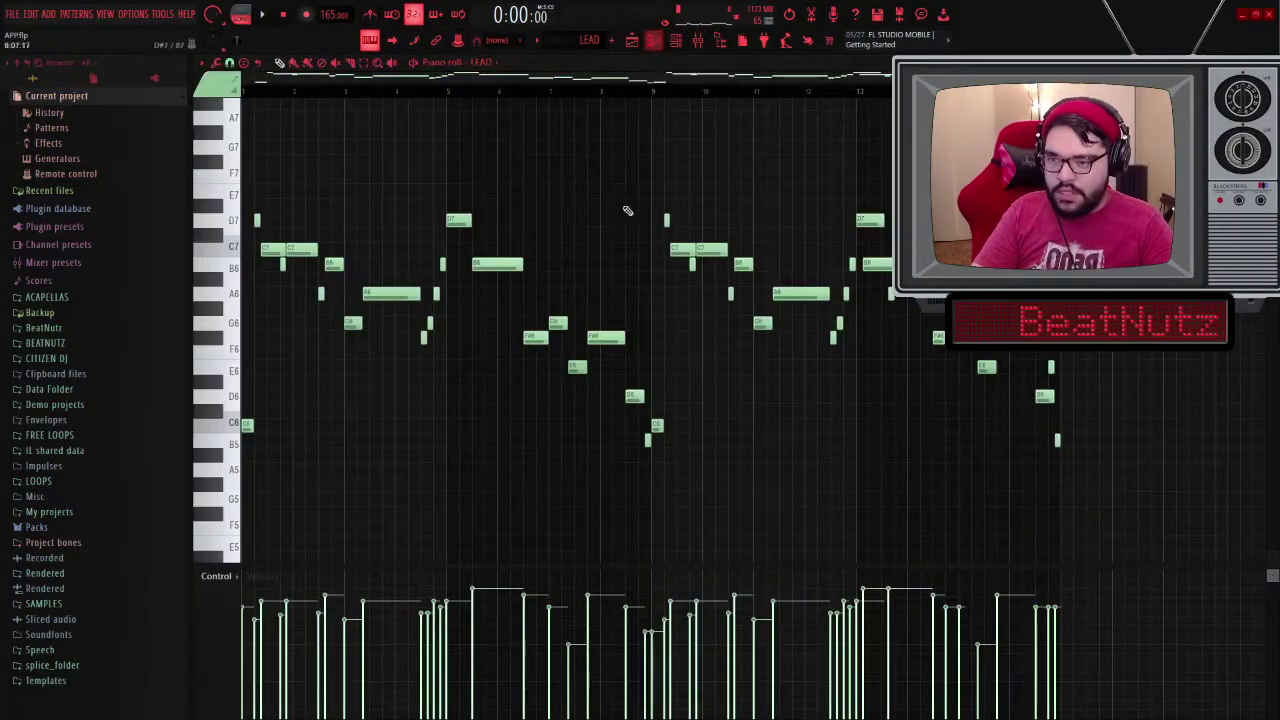
{"action": "left_click", "coordinate": [631, 44]}
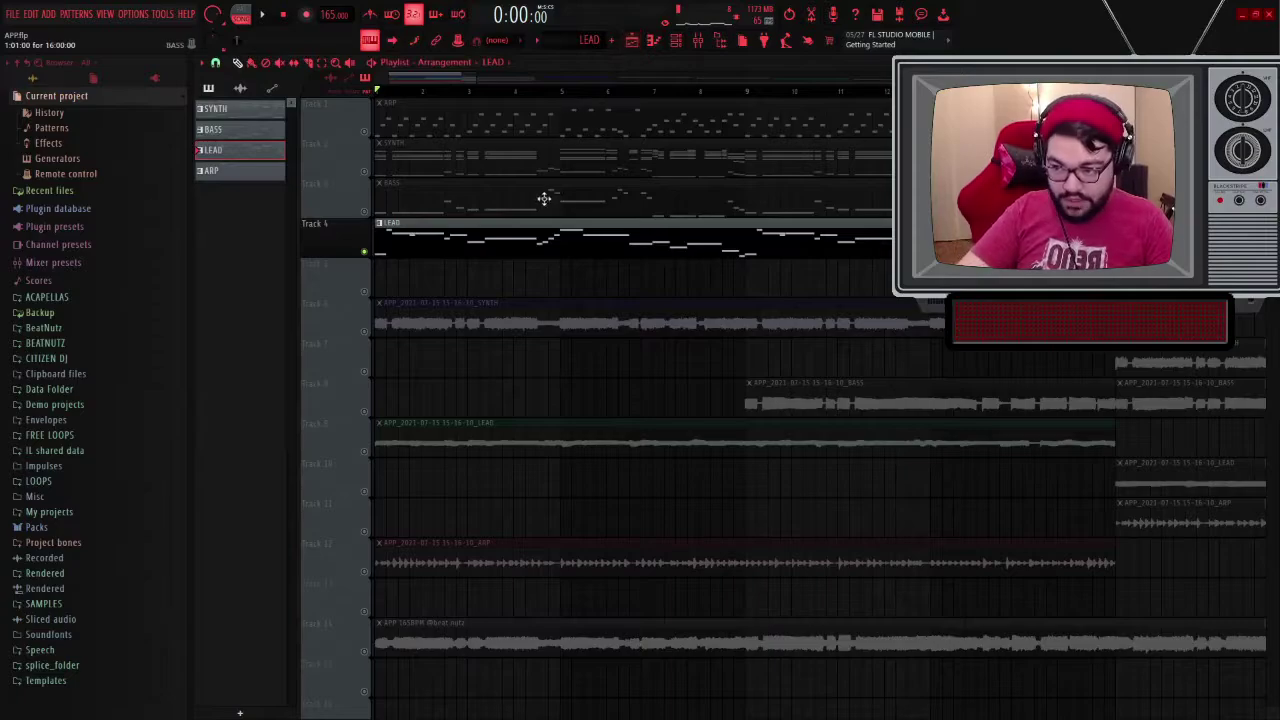
{"action": "left_click", "coordinate": [366, 173]}
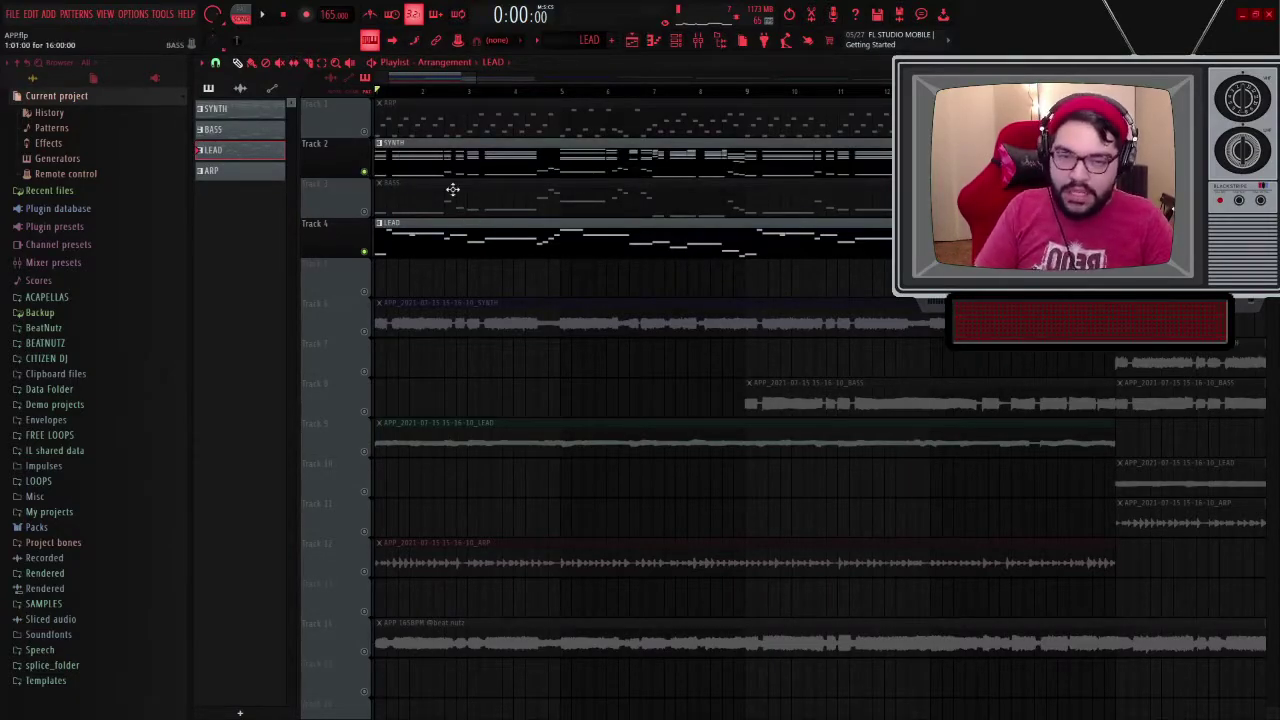
{"action": "key", "text": "space"}
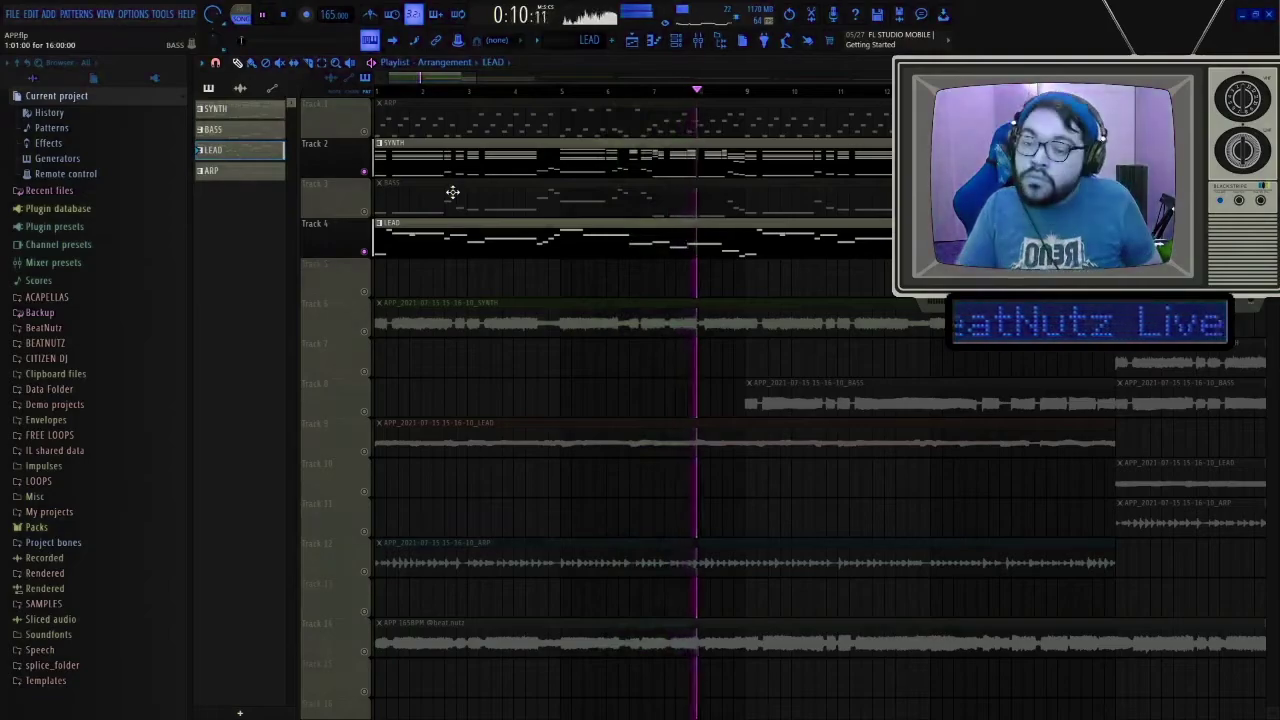
{"action": "key", "text": "space"}
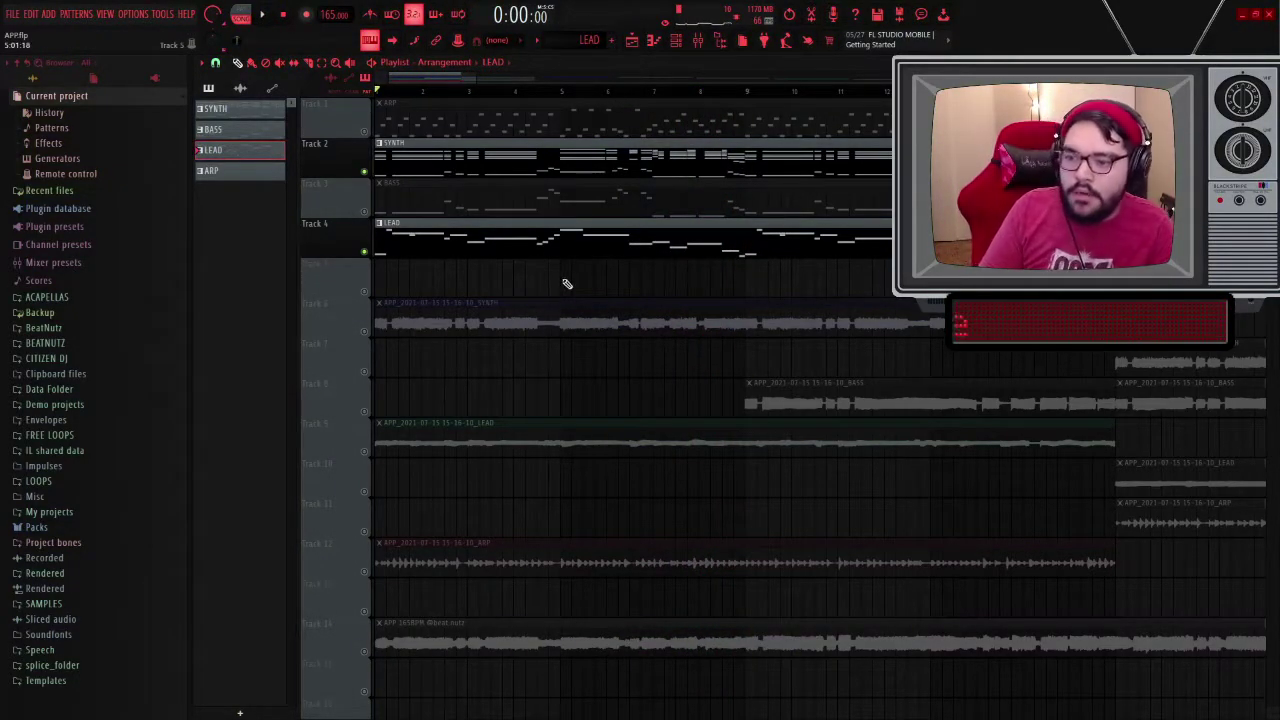
Step: Audition the ARP, SYNTH, BASS and LEAD tracks together in the playlist
{"action": "left_click", "coordinate": [682, 50]}
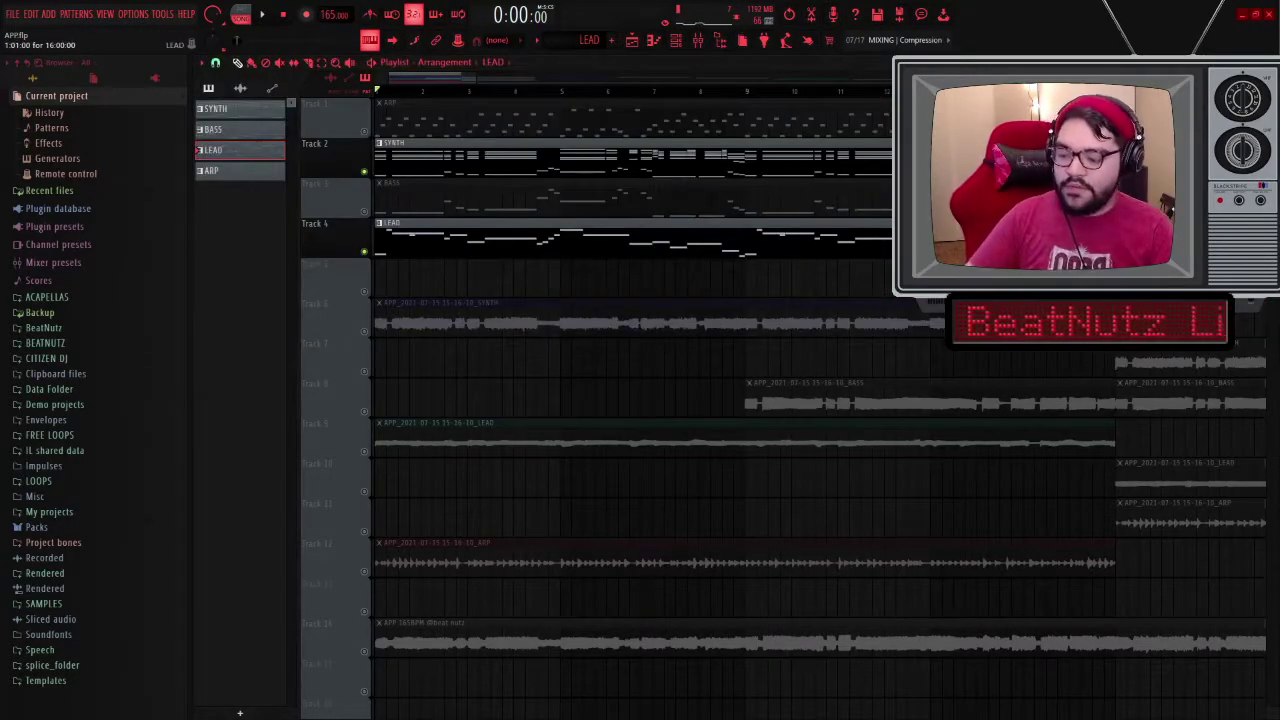
{"action": "scroll", "coordinate": [716, 197], "scroll_direction": "down", "scroll_amount": 3}
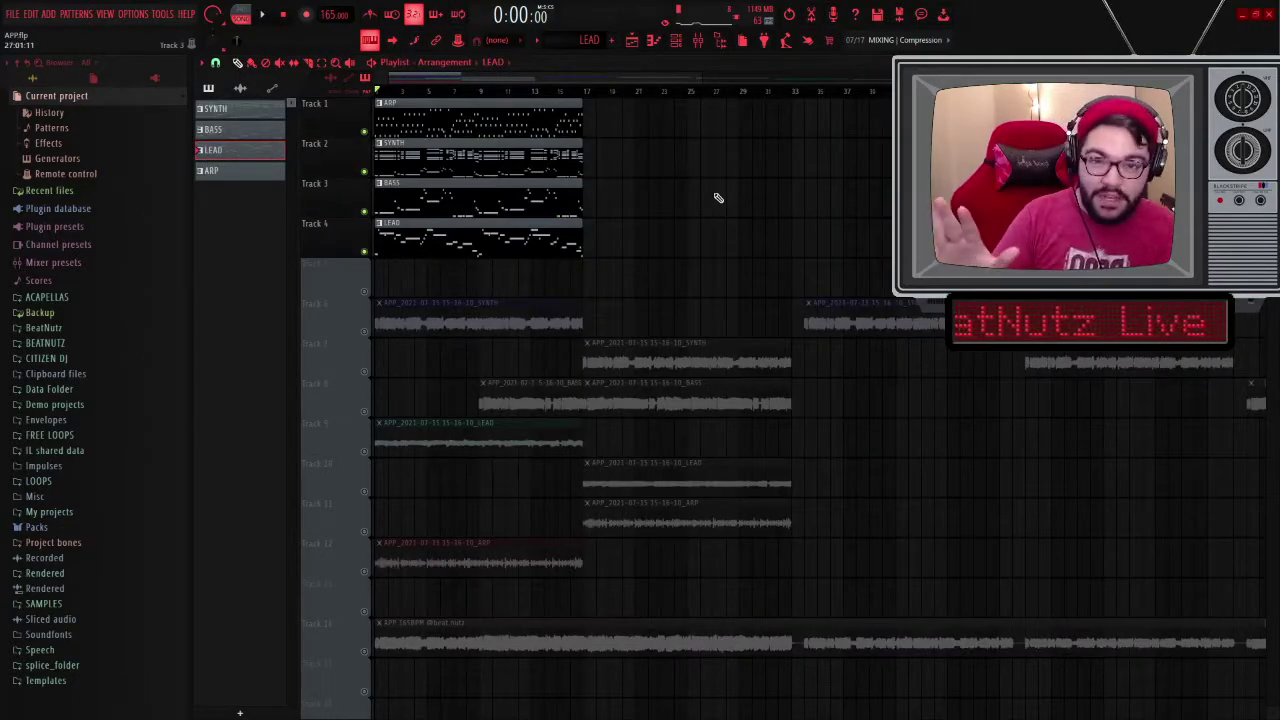
{"action": "key", "text": "space"}
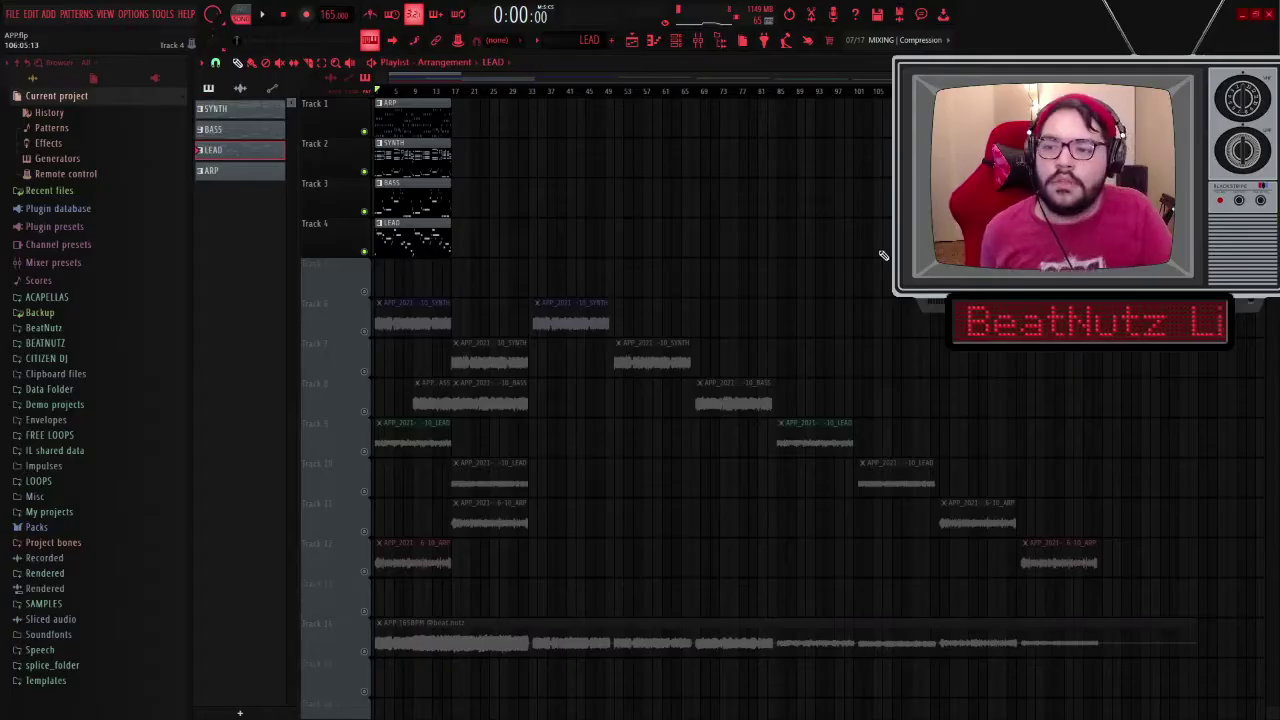
Step: Look over the mixer and select the SYNTH insert
{"action": "left_click", "coordinate": [711, 47]}
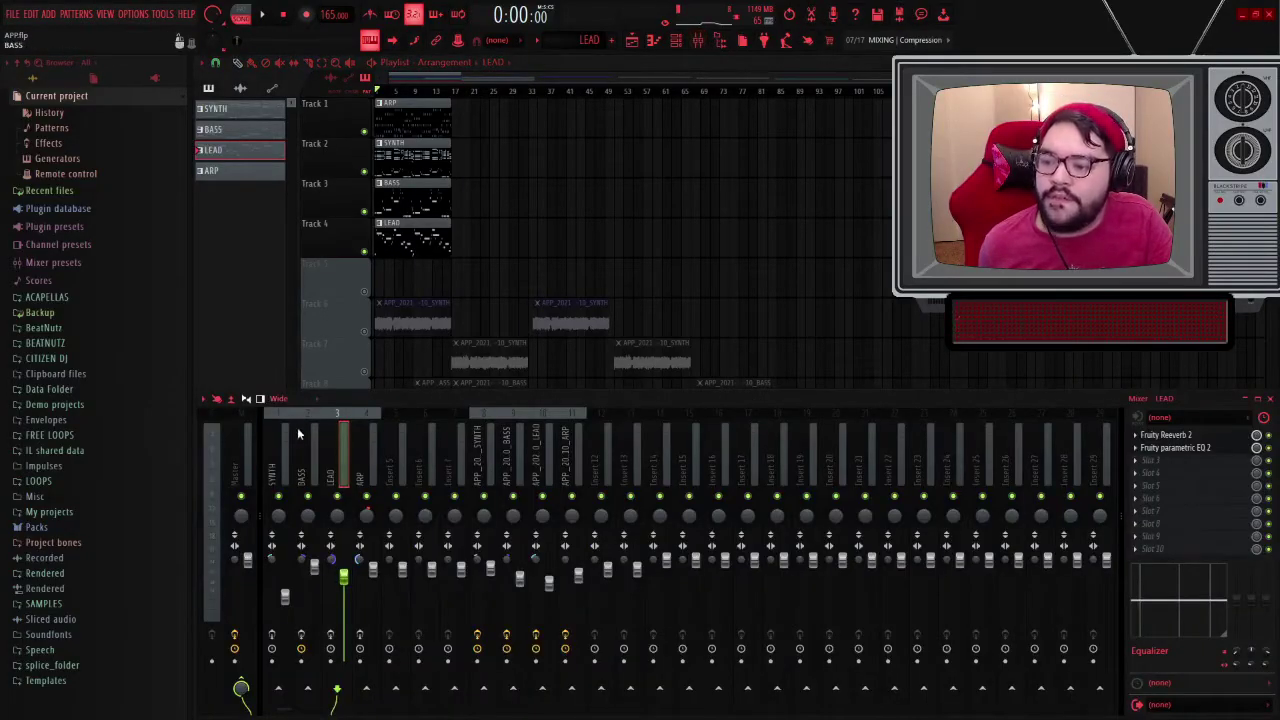
{"action": "left_click", "coordinate": [277, 452]}
{"action": "right_click", "coordinate": [577, 206]}
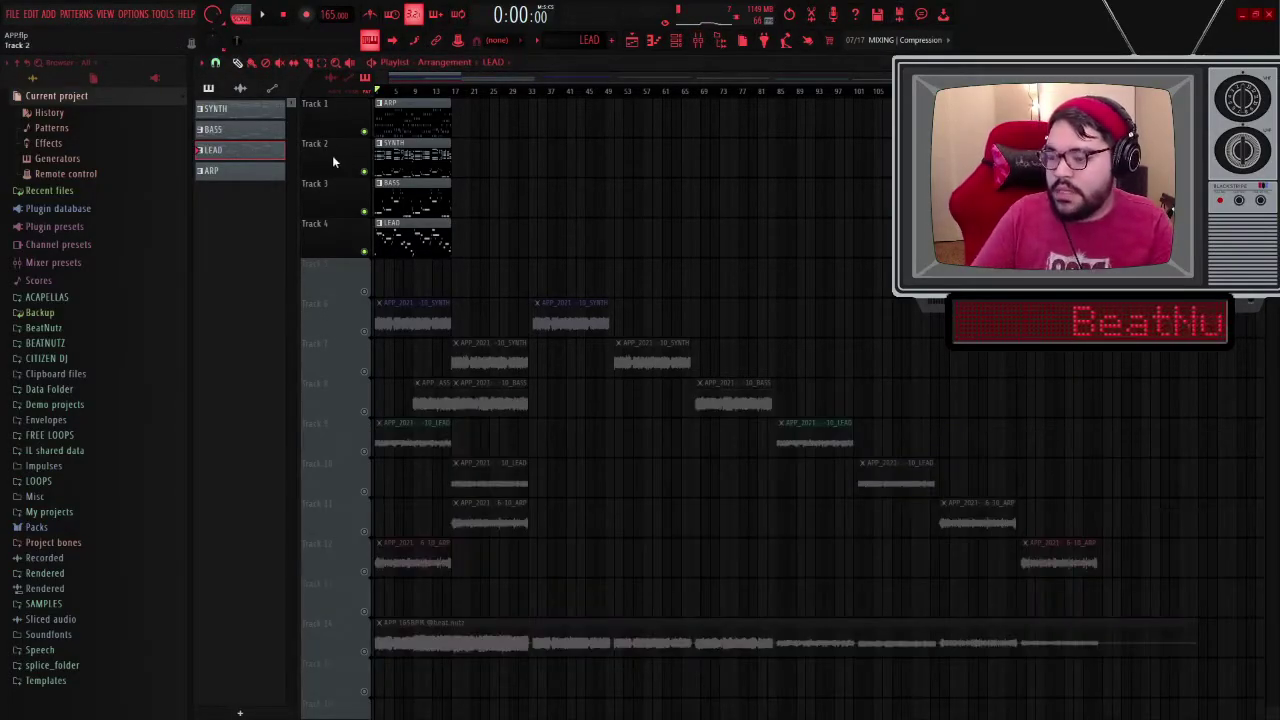
Step: Solo the SYNTH insert in the mixer and audition it from bar 1 with its effects chain shown
{"action": "scroll", "coordinate": [347, 183], "scroll_direction": "up", "scroll_amount": 3}
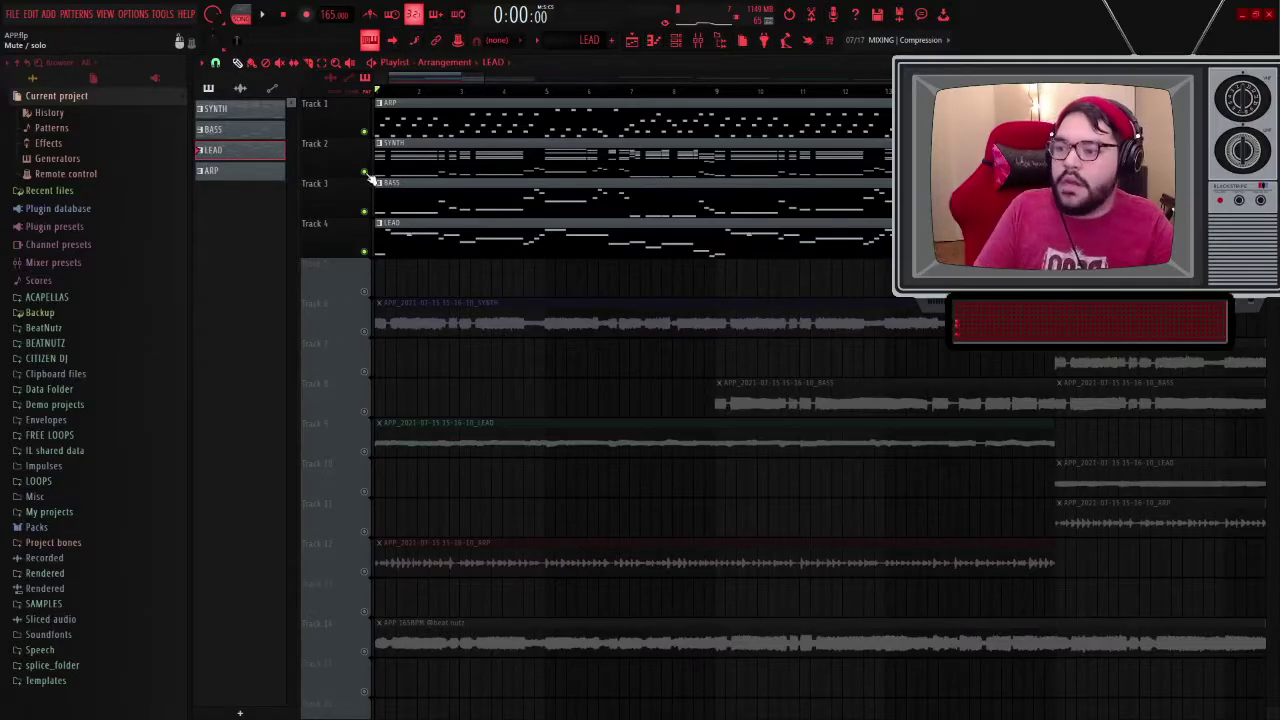
{"action": "right_click", "coordinate": [366, 172]}
{"action": "right_click", "coordinate": [366, 172]}
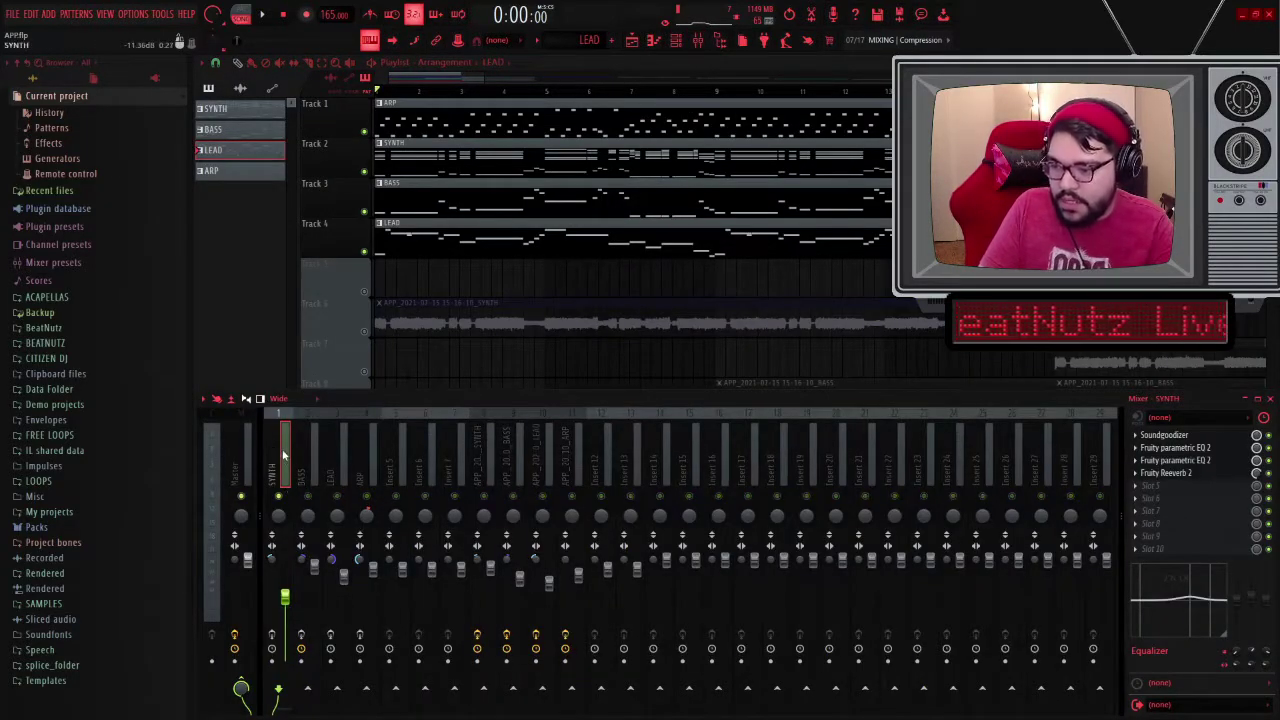
{"action": "key", "text": "space"}
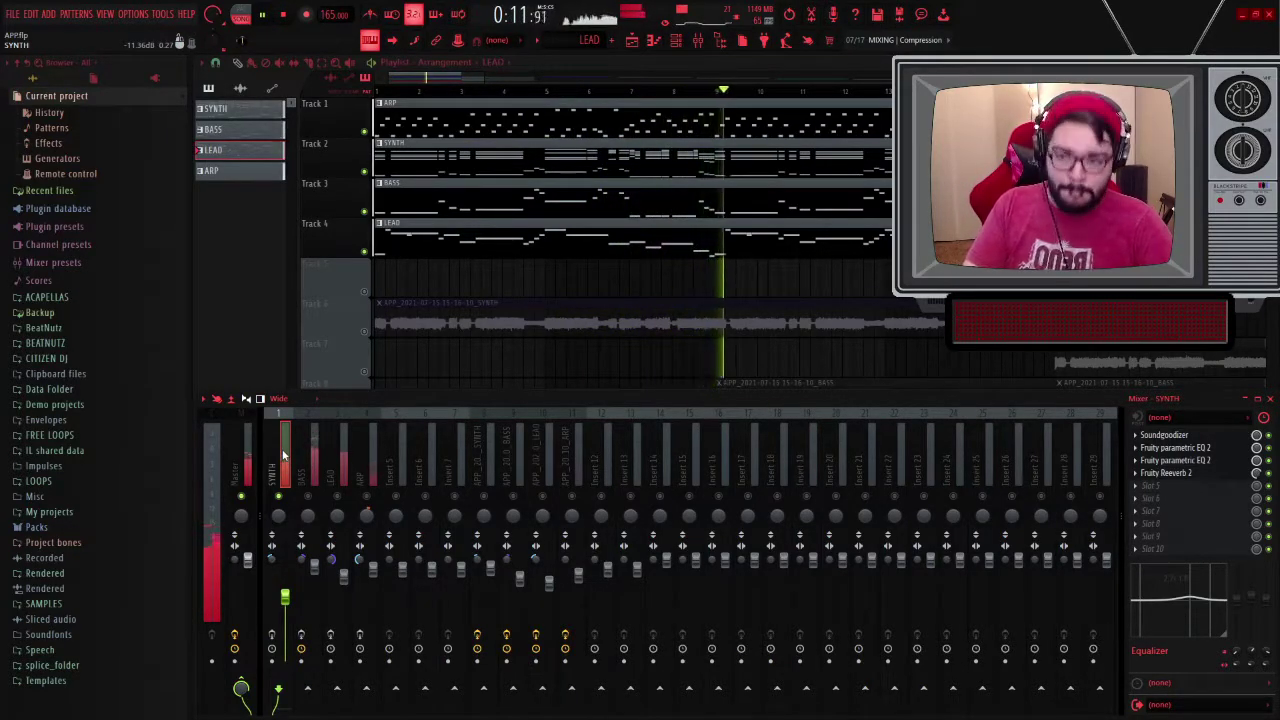
{"action": "key", "text": "space"}
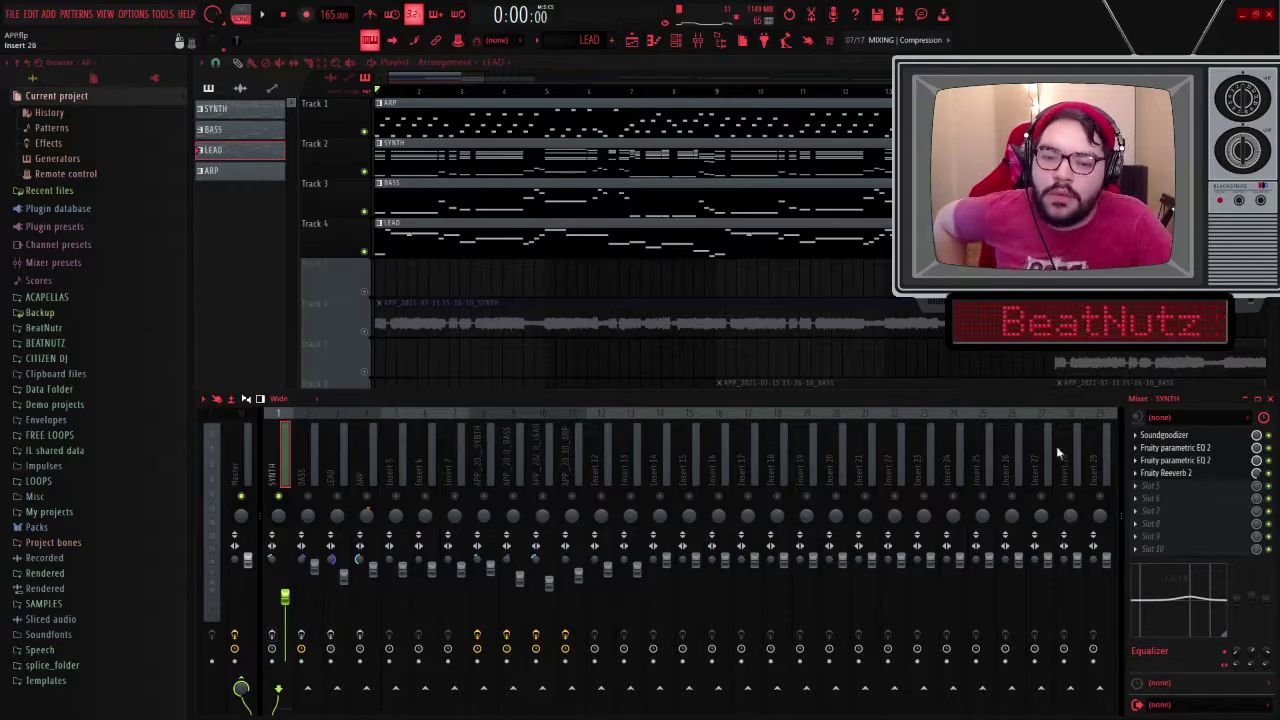
Step: Open the SYNTH insert's Soundgoodizer, both Fruity parametric EQ 2 effects and Fruity Reeverb 2 to examine their settings
{"action": "left_click", "coordinate": [1170, 436]}
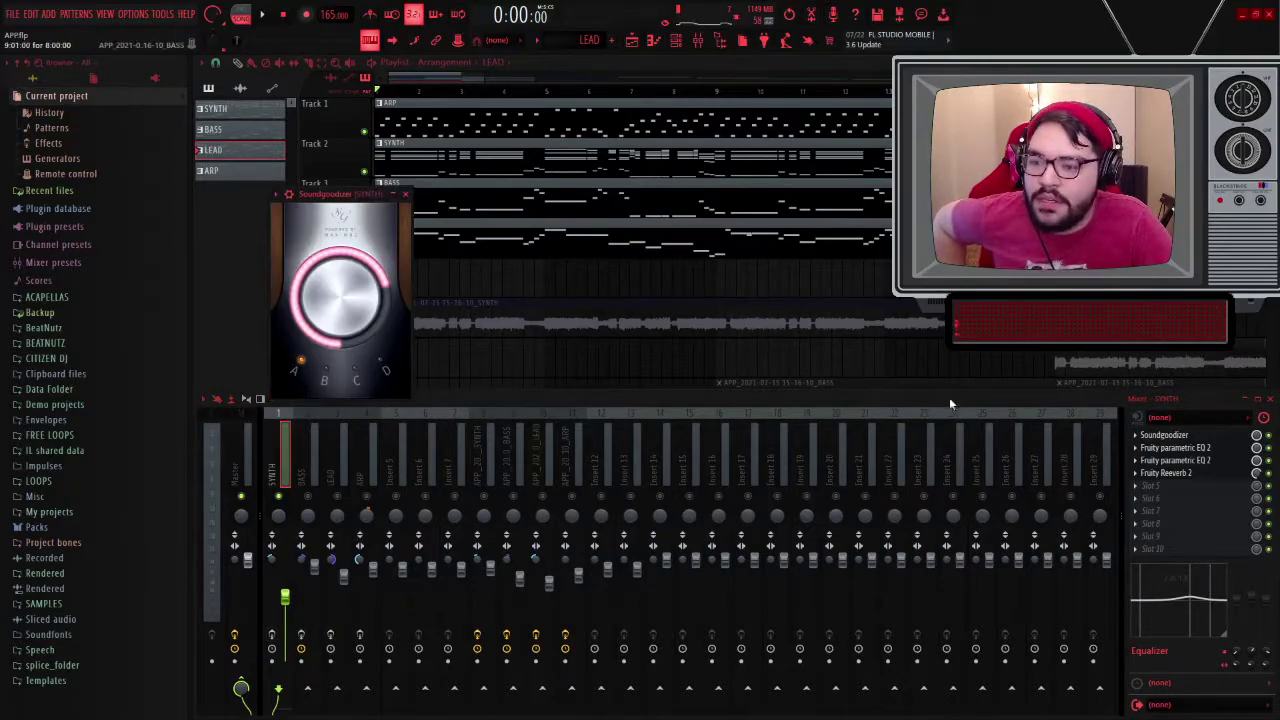
{"action": "left_click", "coordinate": [1204, 449]}
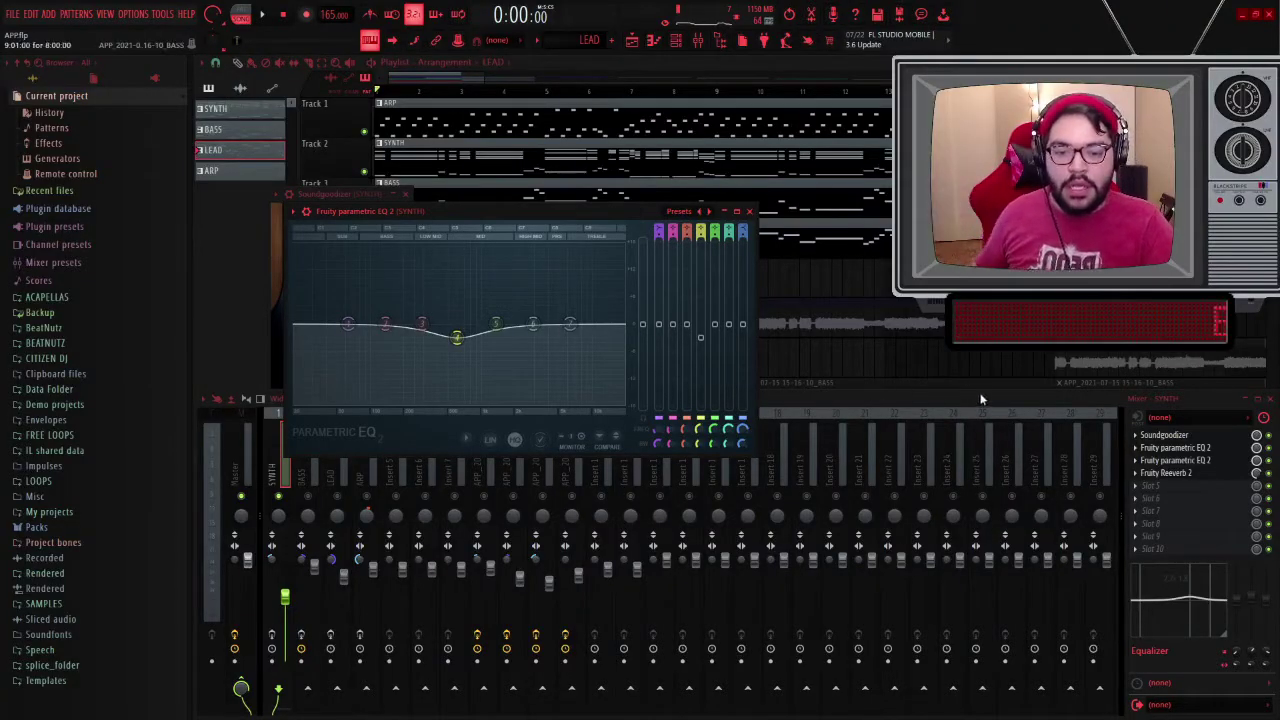
{"action": "left_click", "coordinate": [1160, 460]}
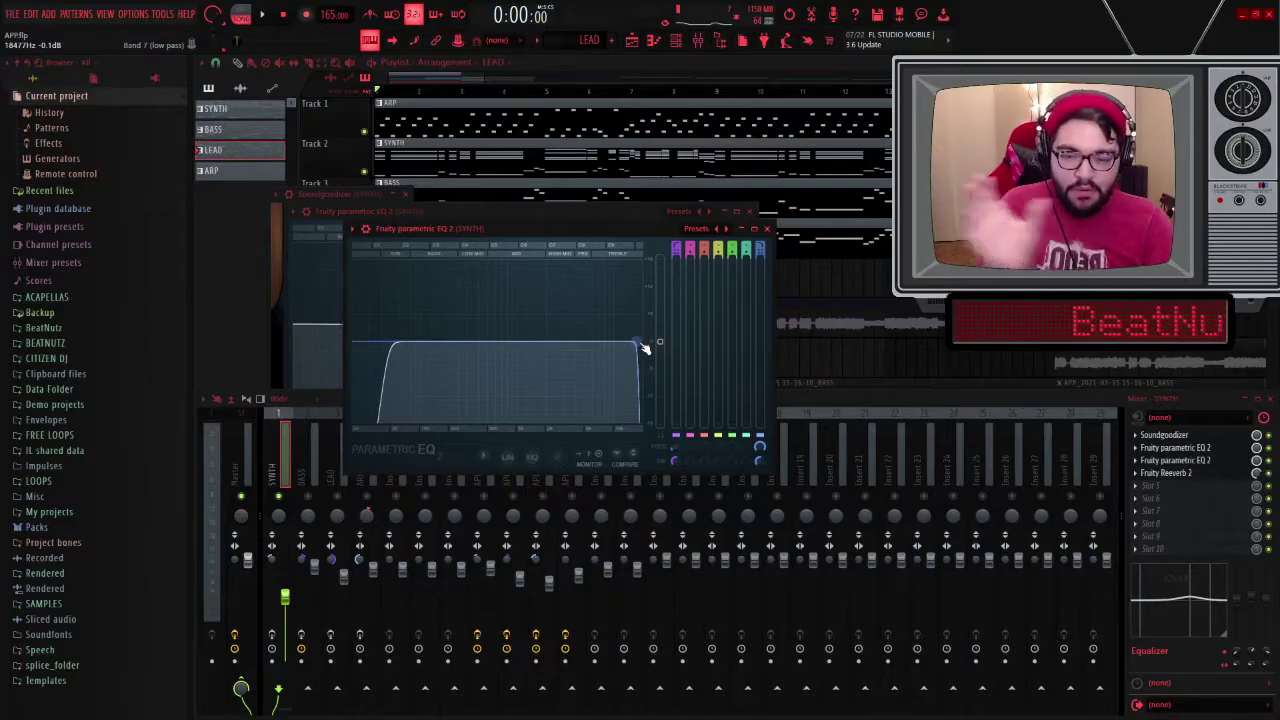
{"action": "left_click", "coordinate": [1188, 474]}
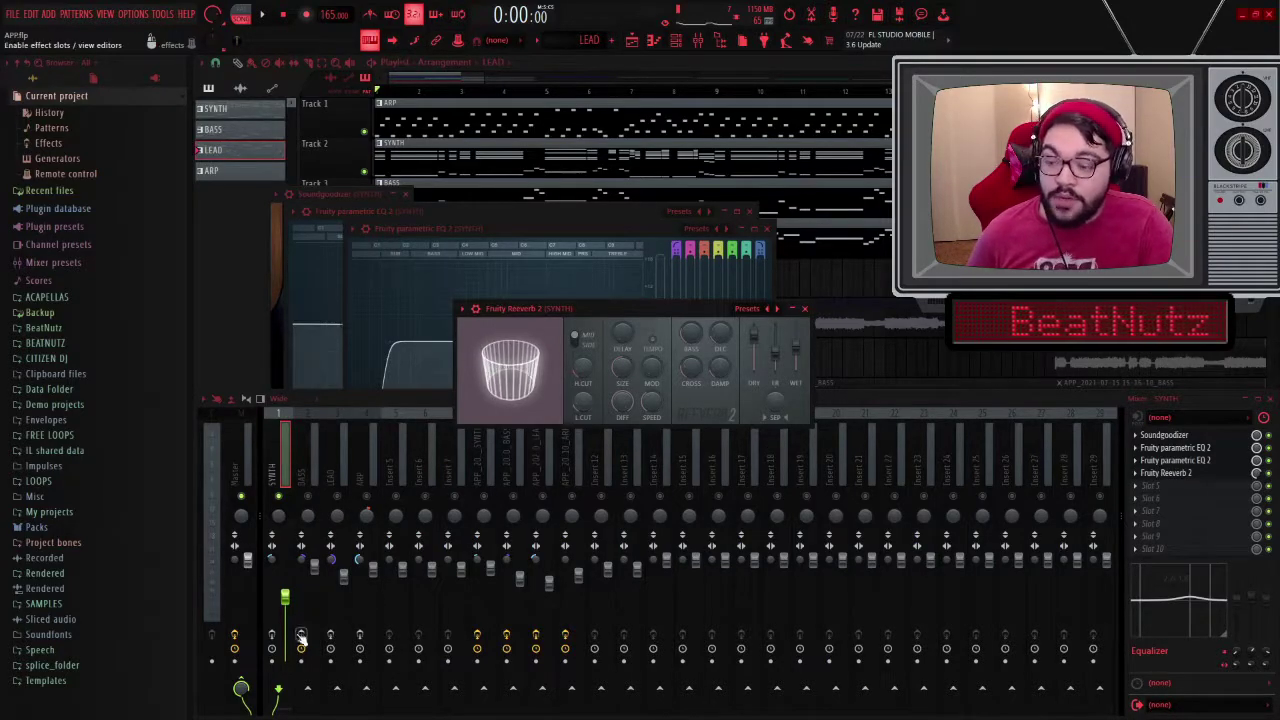
Step: Audition the full arrangement with the SYNTH insert selected and its effect windows open, and stop playback
{"action": "key", "text": "space"}
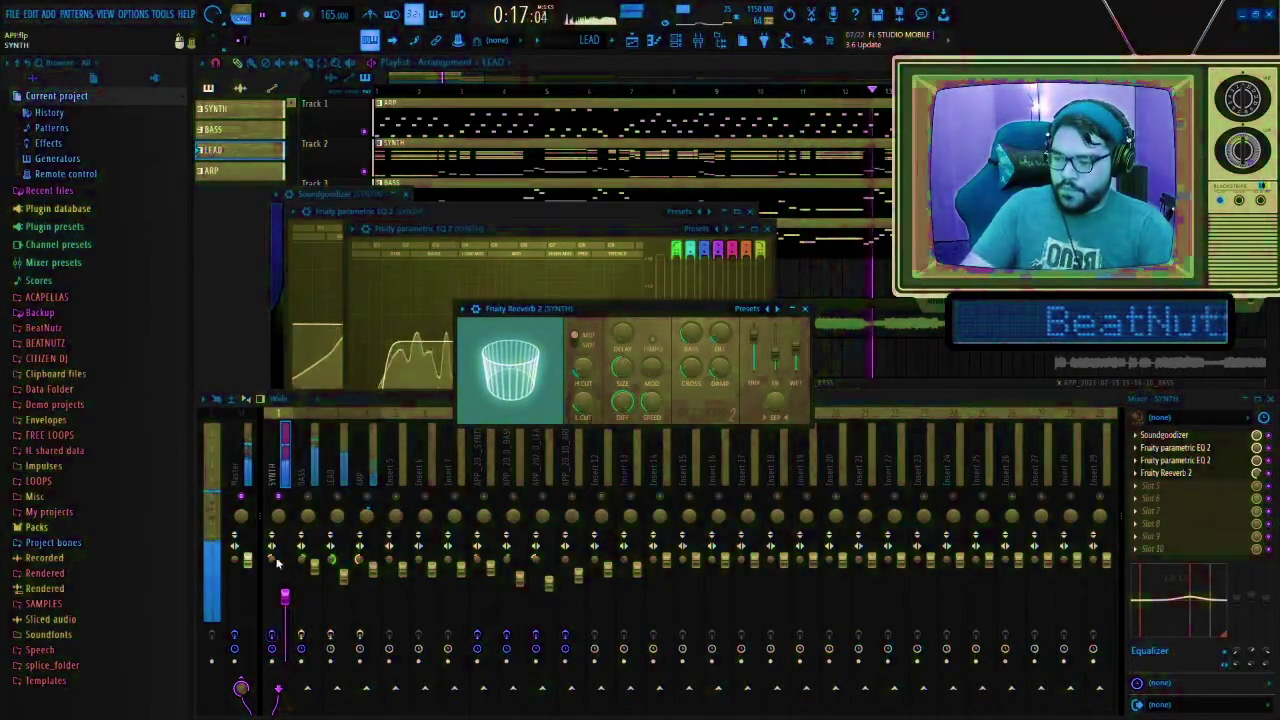
{"action": "left_click", "coordinate": [282, 442]}
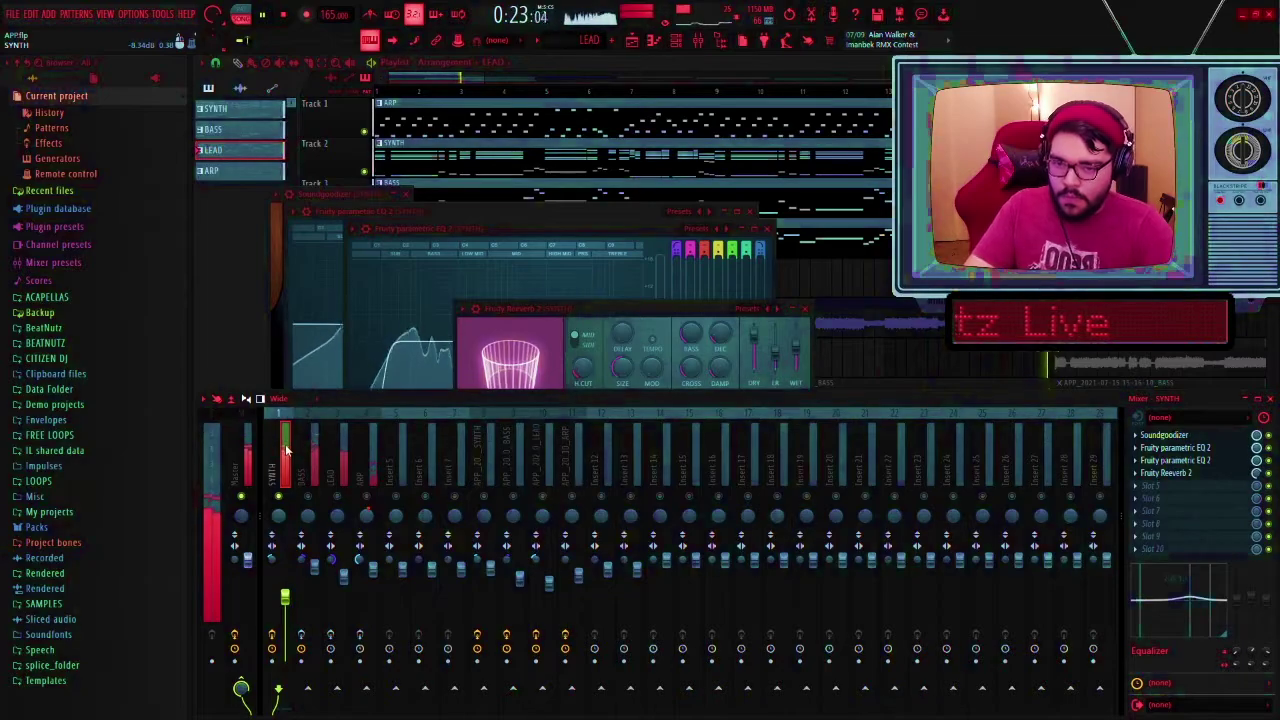
{"action": "key", "text": "space"}
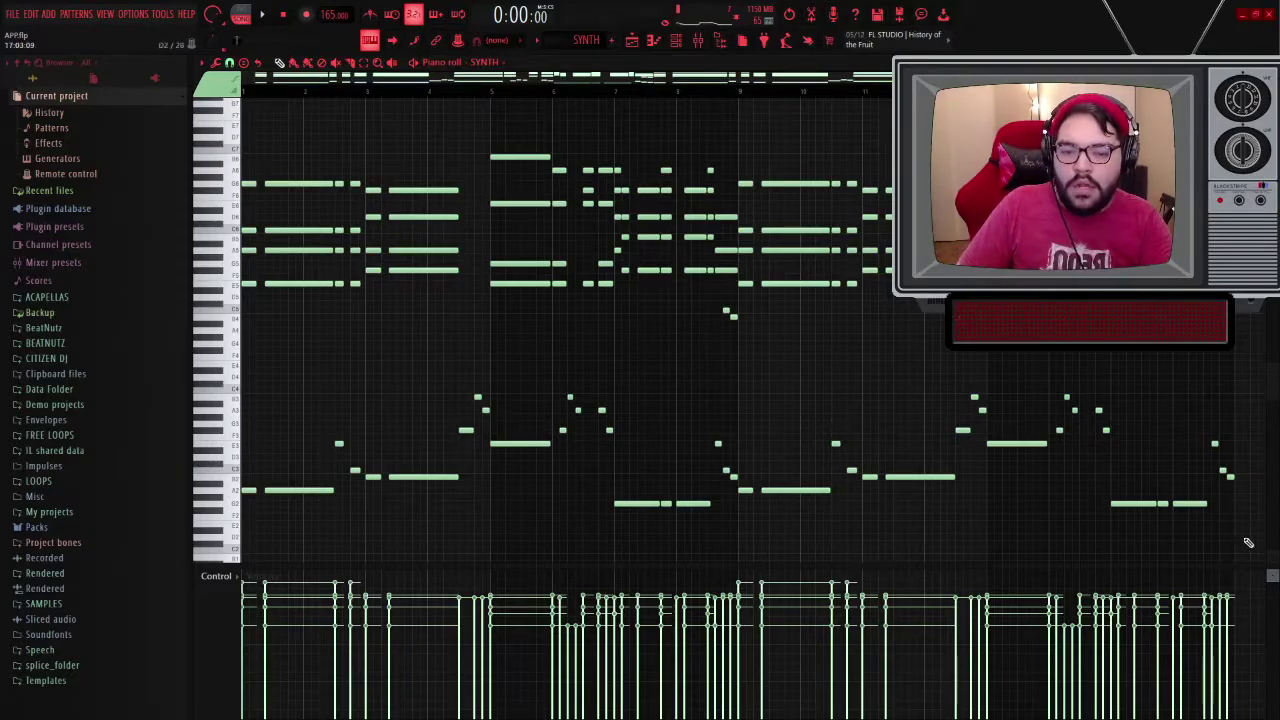
Step: Try raising all the low bass notes of the SYNTH pattern by one octave and audition the result
{"action": "left_click_drag", "start_coordinate": [1245, 540], "coordinate": [240, 381]}
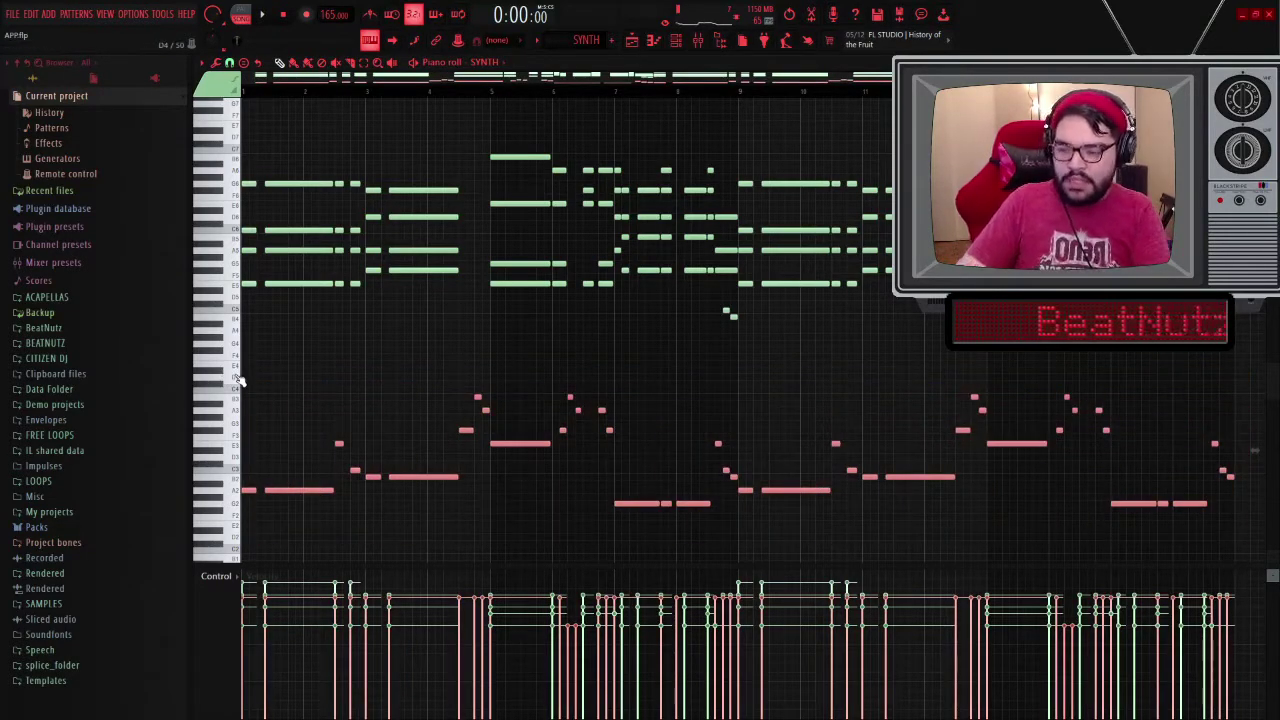
{"action": "key", "text": "ctrl+Up"}
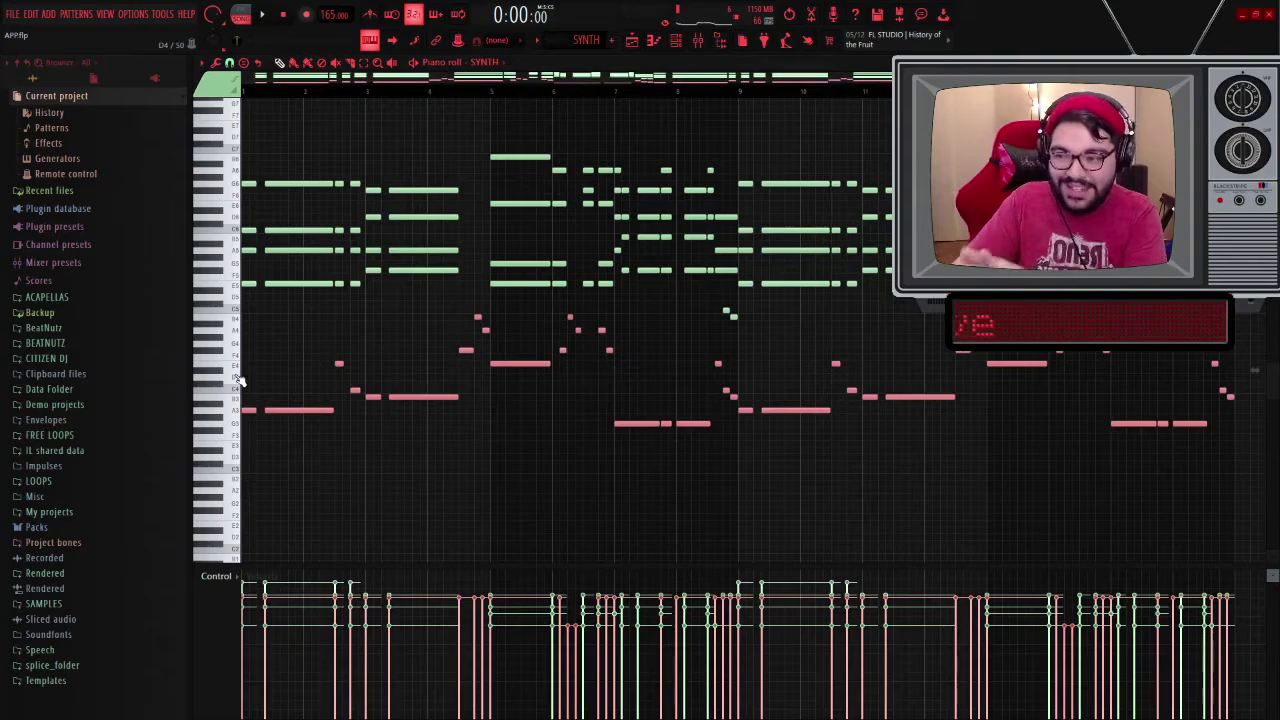
{"action": "key", "text": "space"}
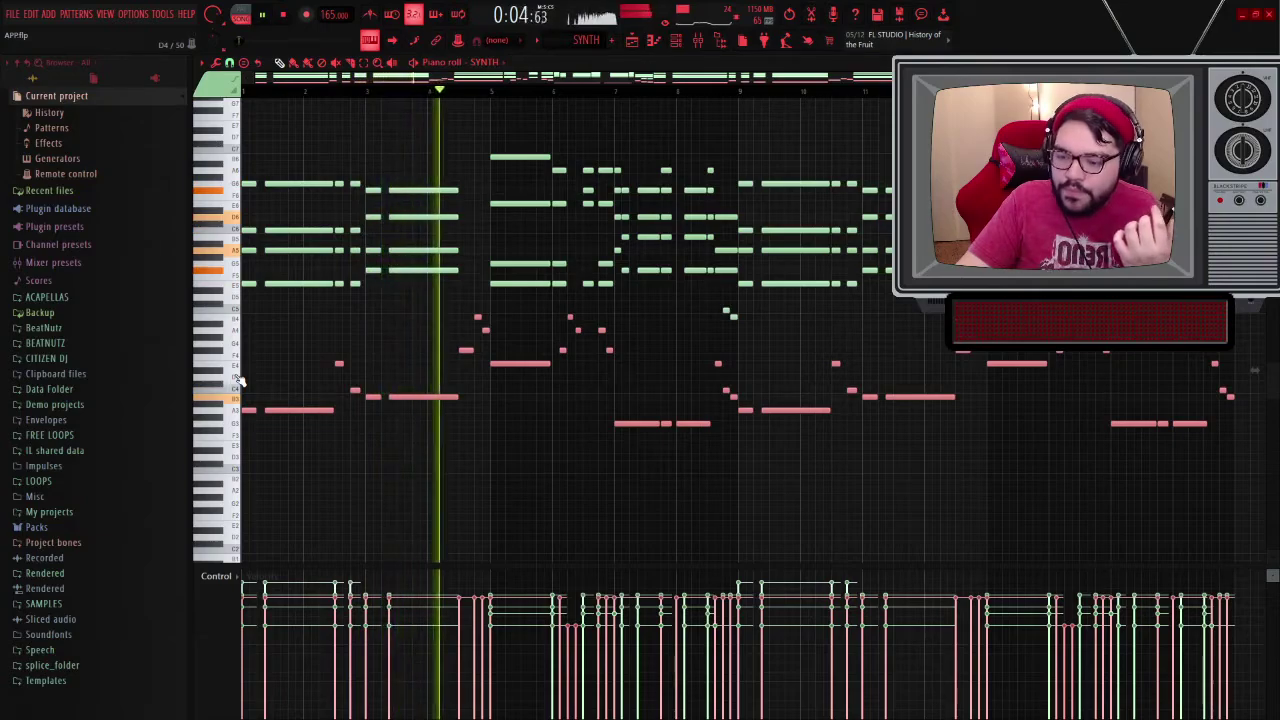
{"action": "key", "text": "space"}
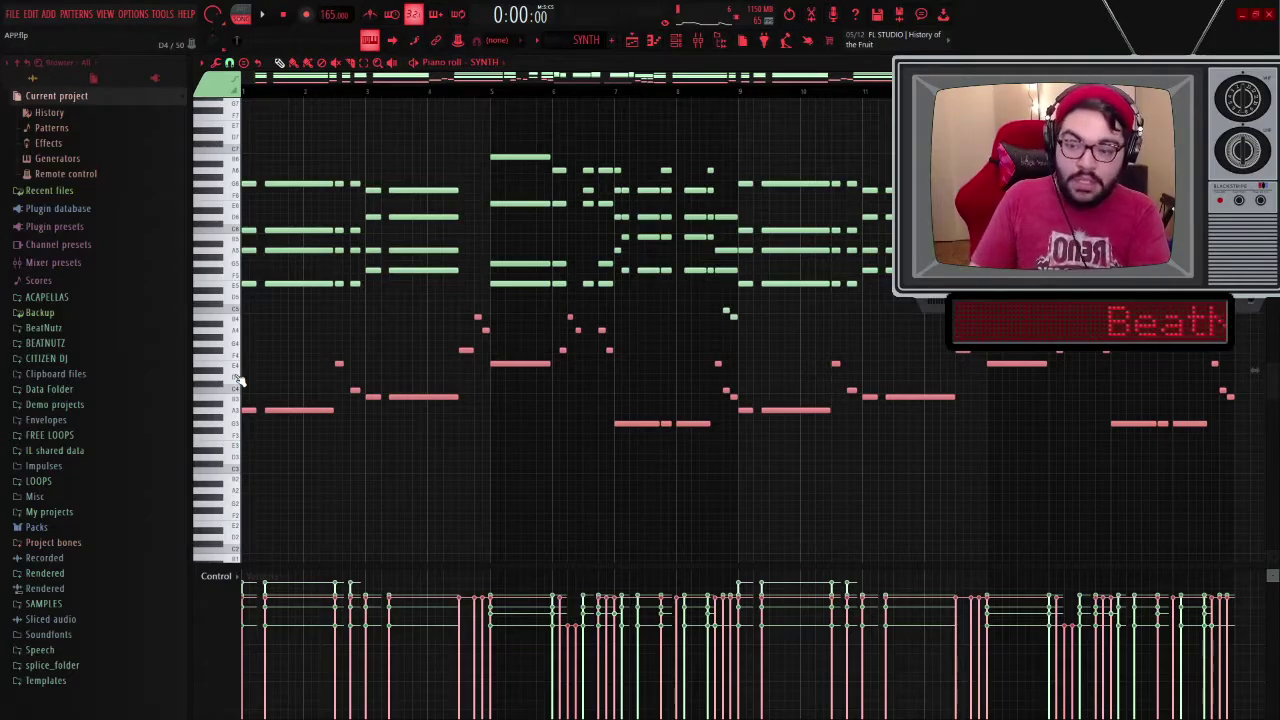
Step: Move the SYNTH pattern's low notes back down one octave and audition the original voicing
{"action": "key", "text": "ctrl+Down"}
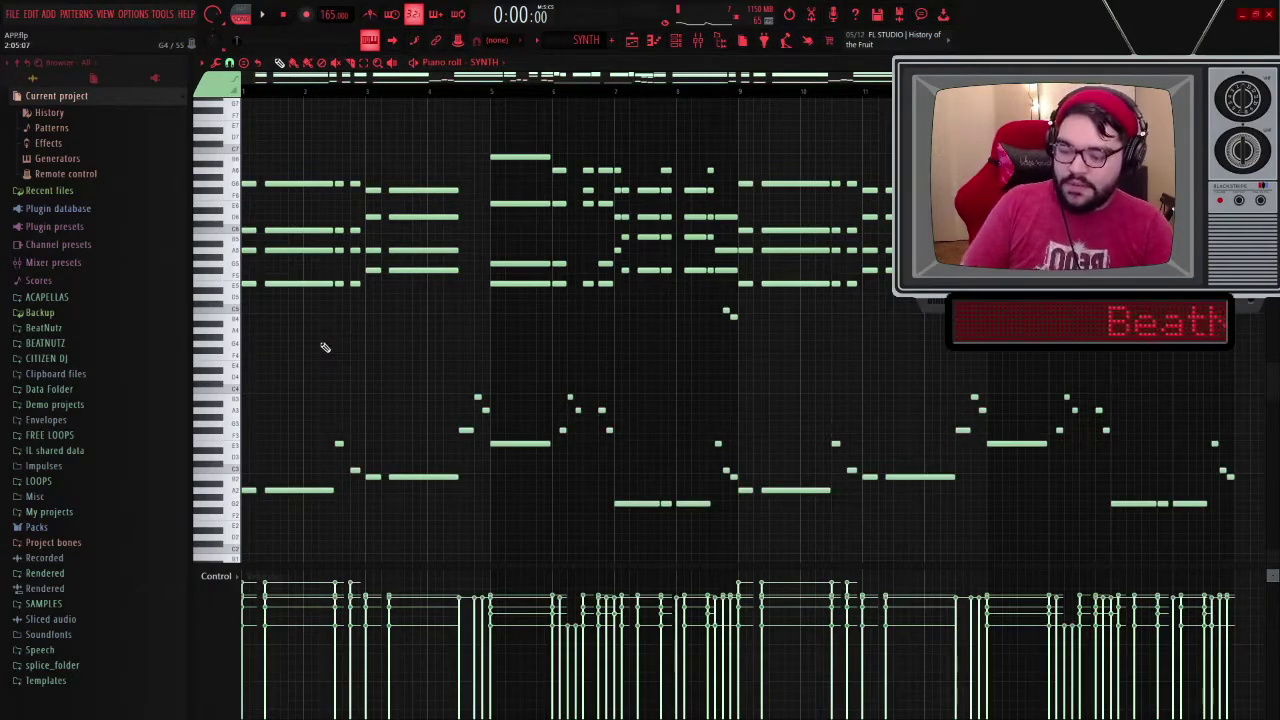
{"action": "key", "text": "space"}
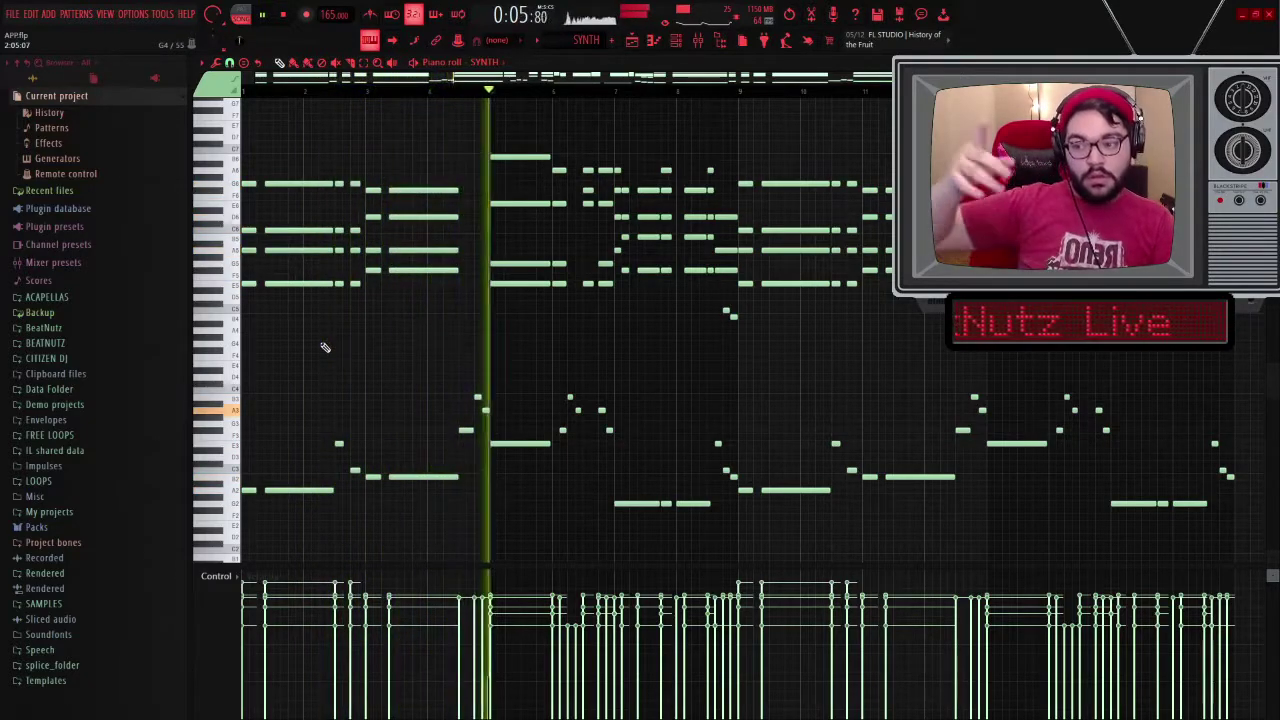
{"action": "key", "text": "space"}
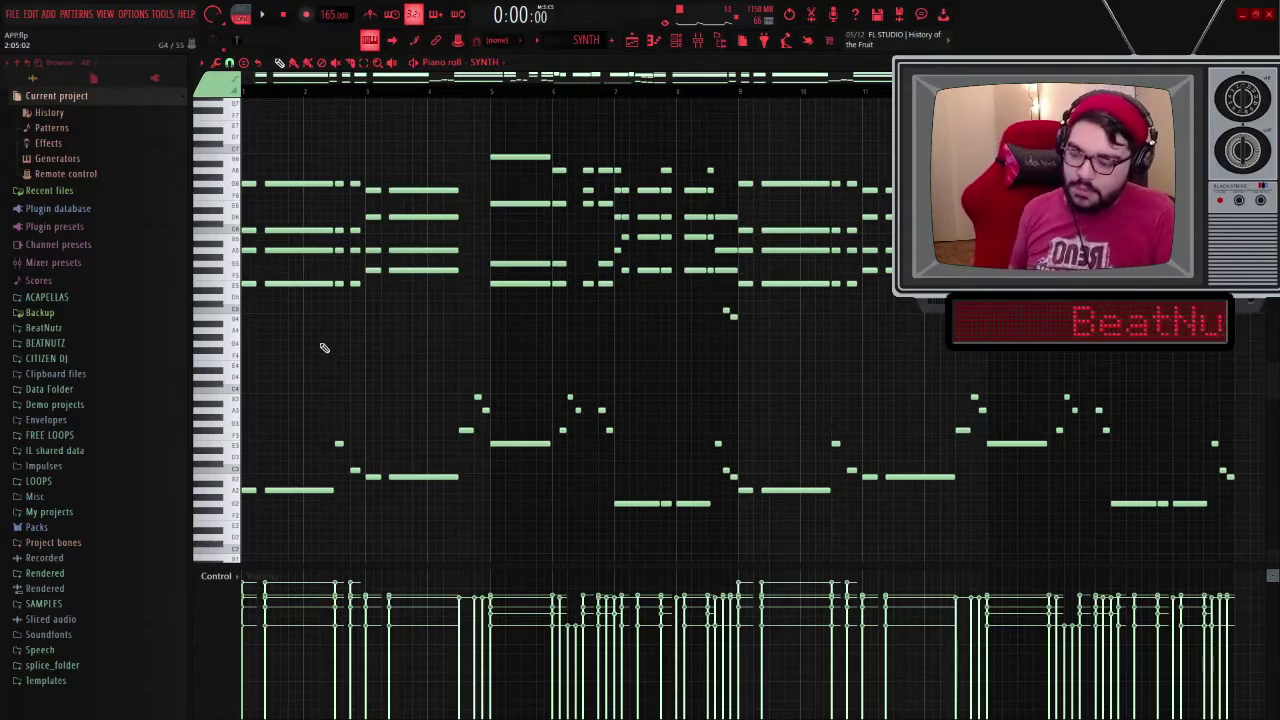
Step: Try the whole SYNTH pattern one octave above and one octave below its original pitch, auditioning each version
{"action": "key", "text": "space"}
{"action": "scroll", "coordinate": [323, 347], "scroll_direction": "down", "scroll_amount": 3}
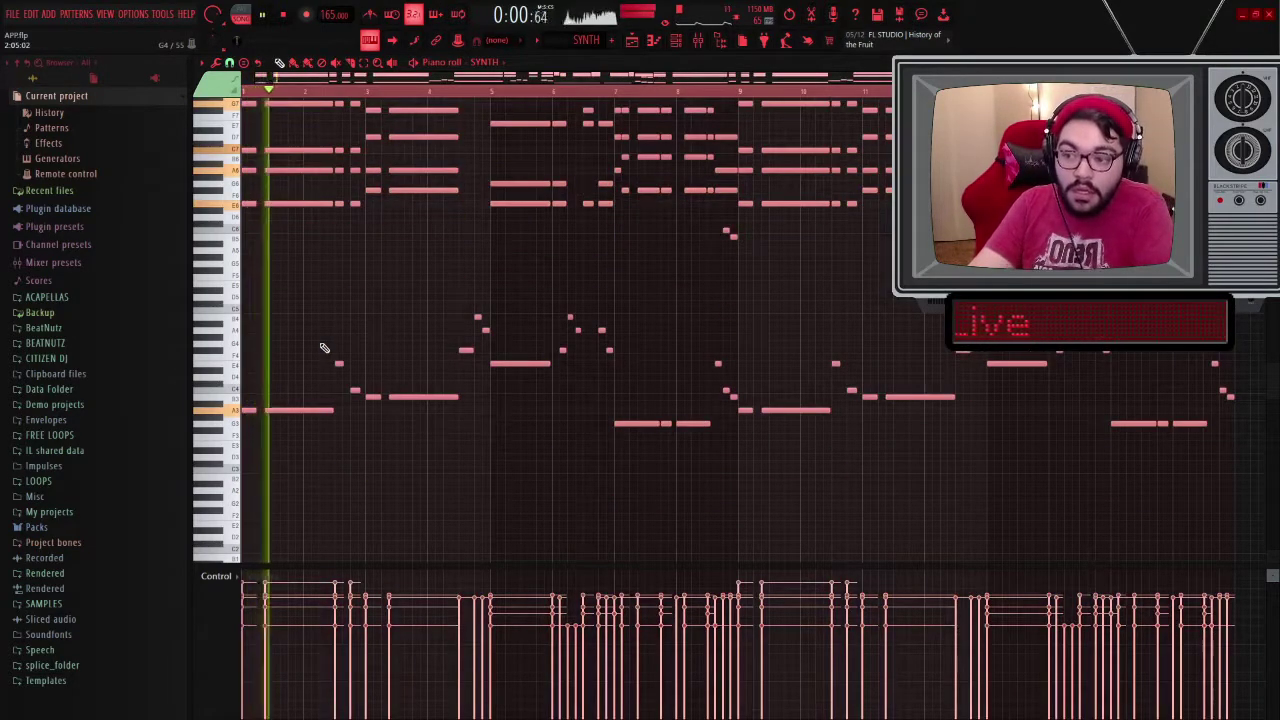
{"action": "key", "text": "space"}
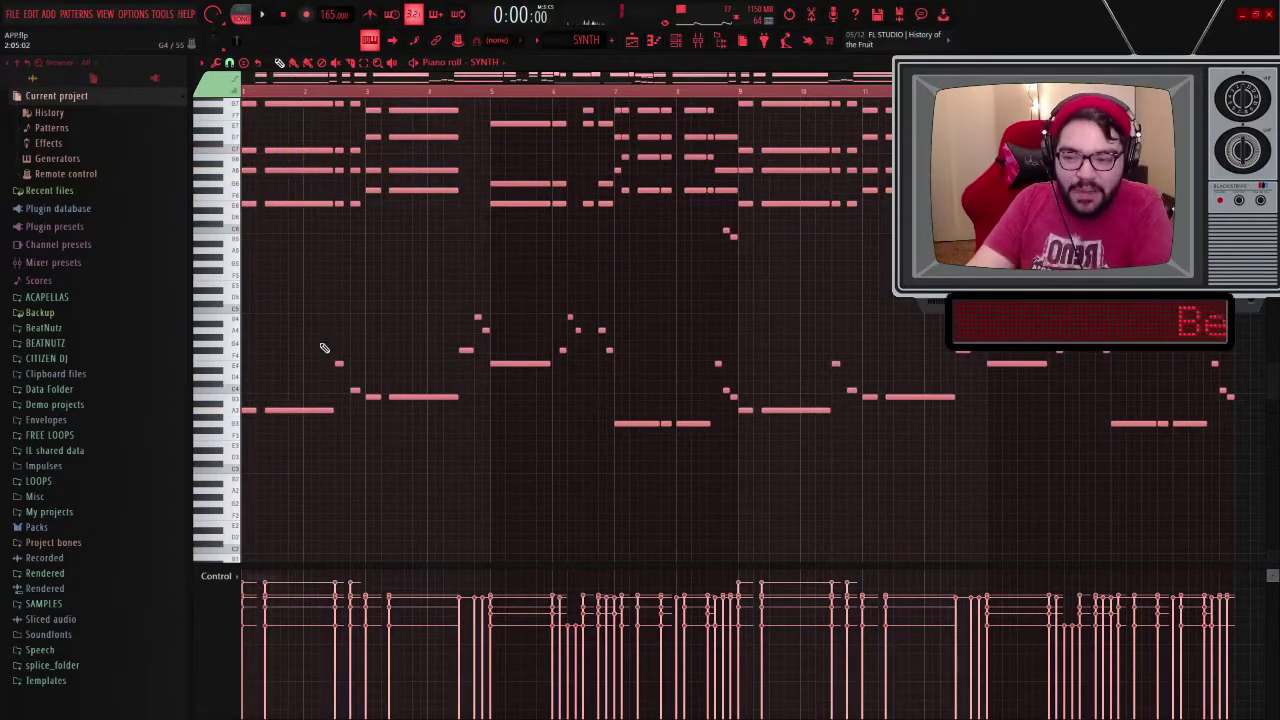
{"action": "scroll", "coordinate": [323, 347], "scroll_direction": "up", "scroll_amount": 4}
{"action": "key", "text": "space"}
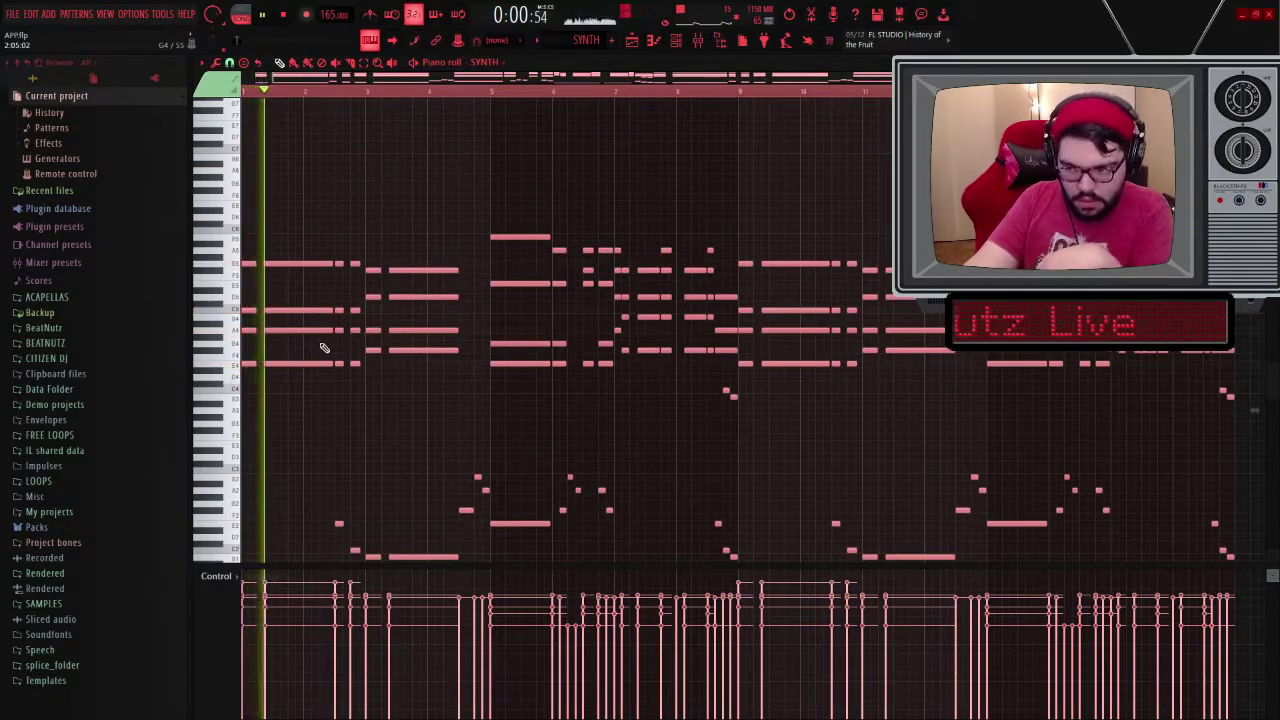
{"action": "key", "text": "space"}
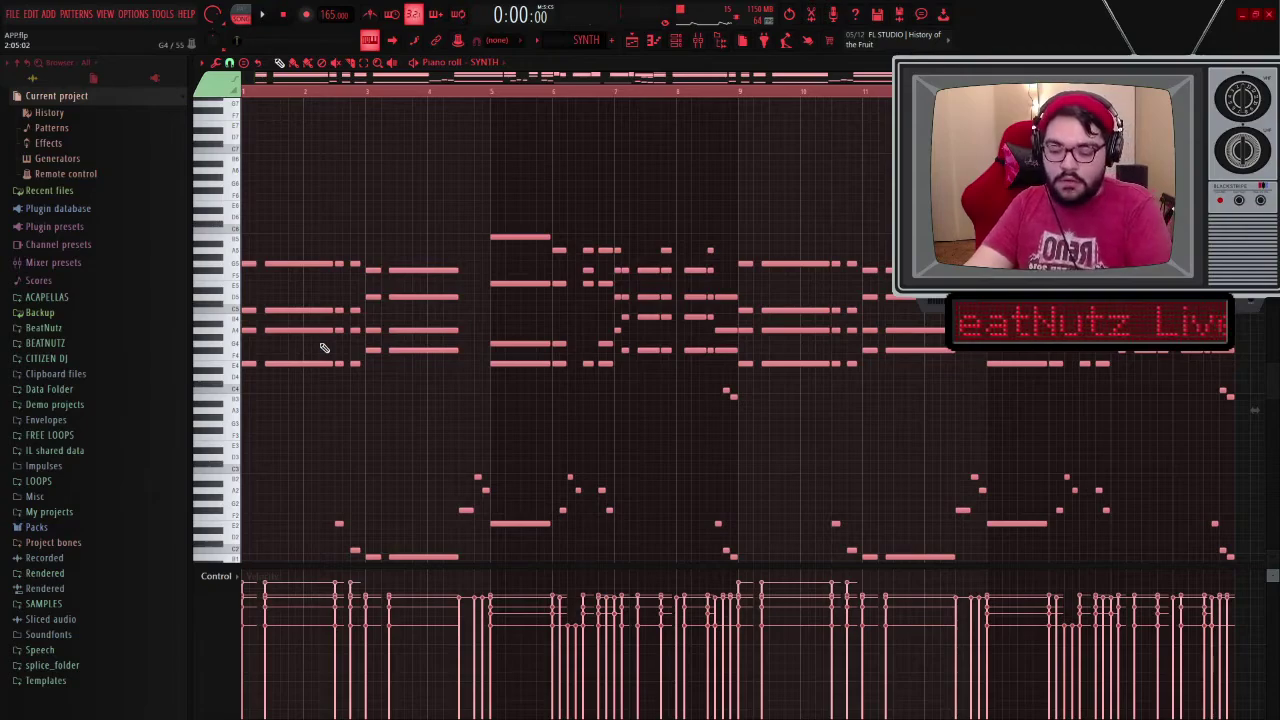
Step: Return all SYNTH notes to their original octave and audition the pattern
{"action": "scroll", "coordinate": [323, 347], "scroll_direction": "down", "scroll_amount": 2}
{"action": "key", "text": "space"}
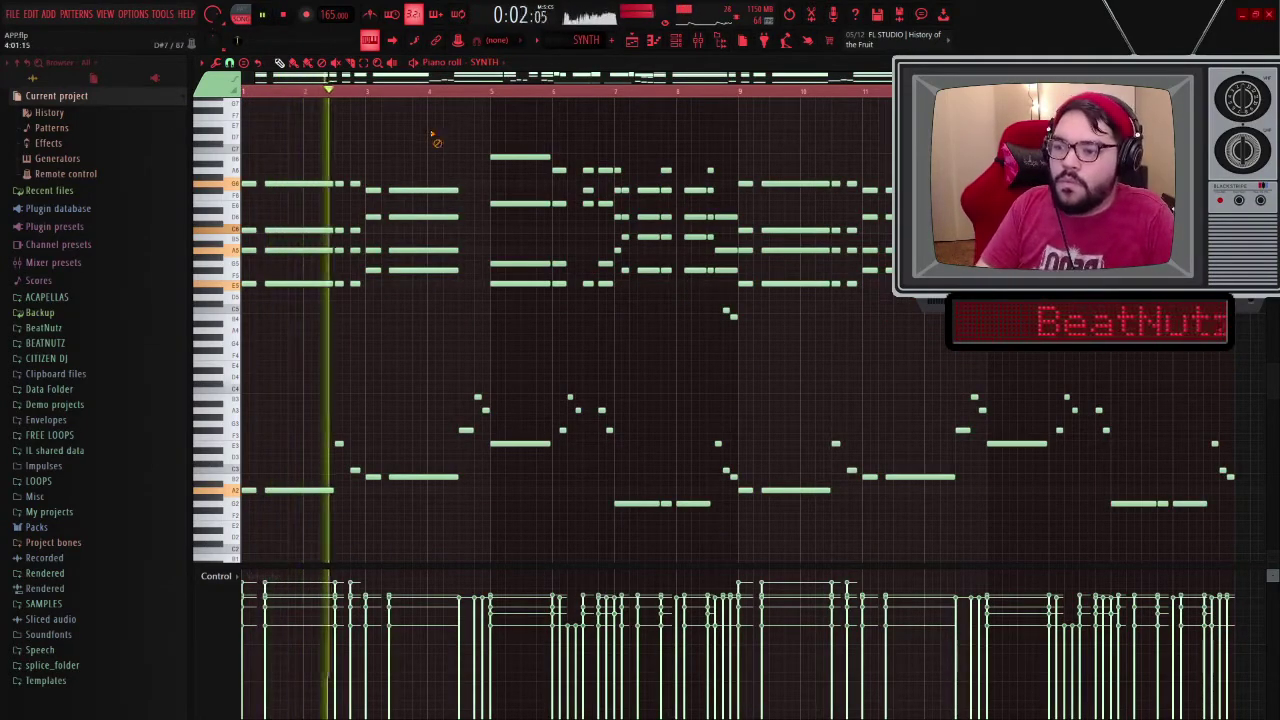
{"action": "key", "text": "space"}
Step: Look over the mixer from the SYNTH pattern and audition the full arrangement in the playlist
{"action": "left_click", "coordinate": [700, 42]}
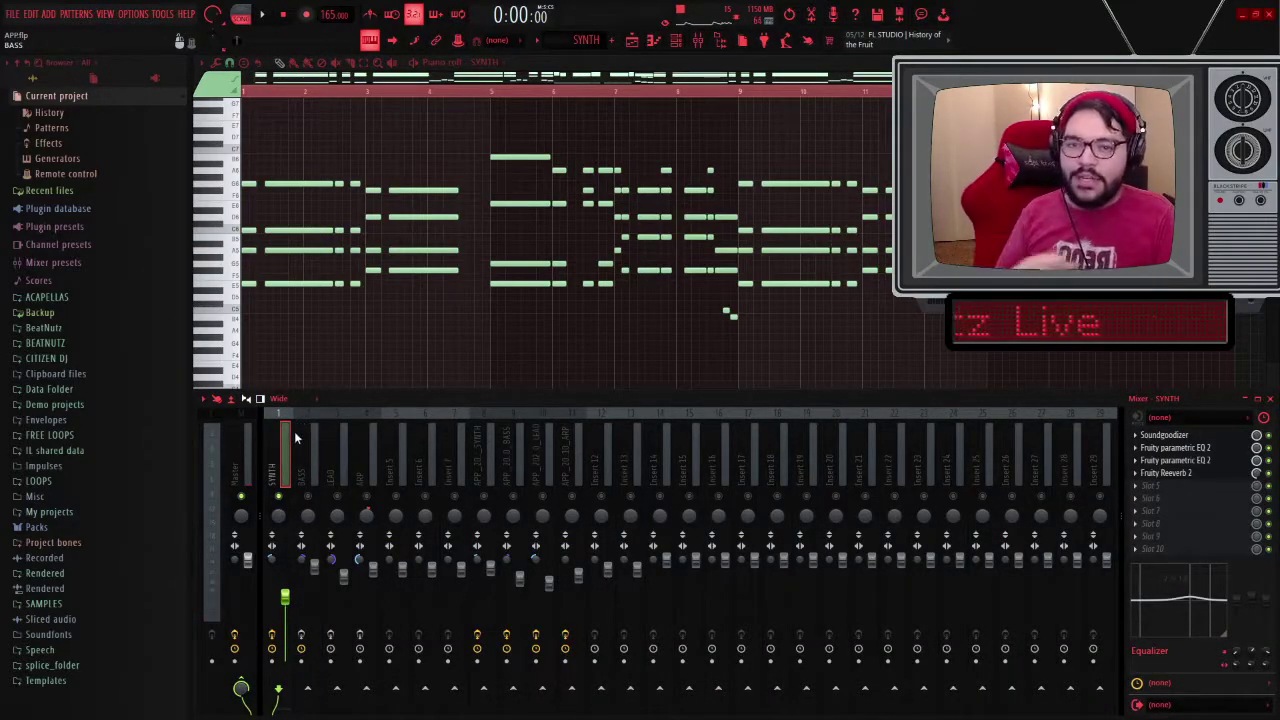
{"action": "key", "text": "F9"}
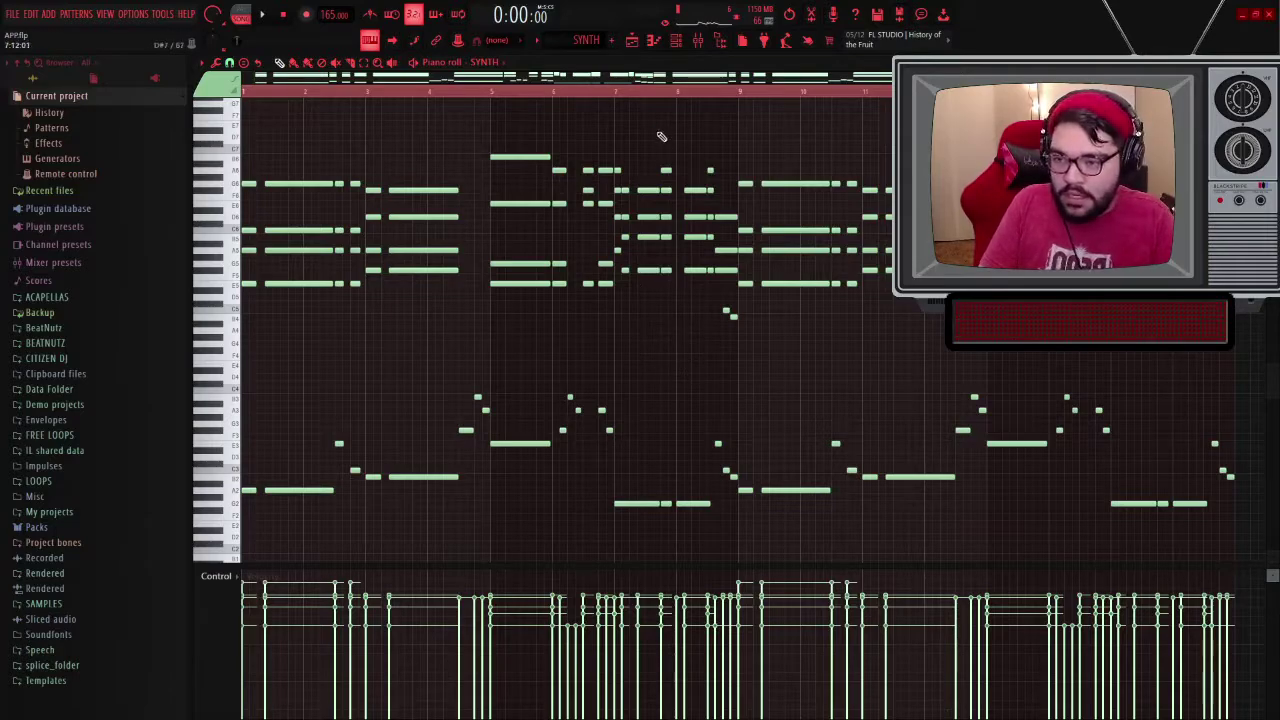
{"action": "left_click", "coordinate": [699, 42]}
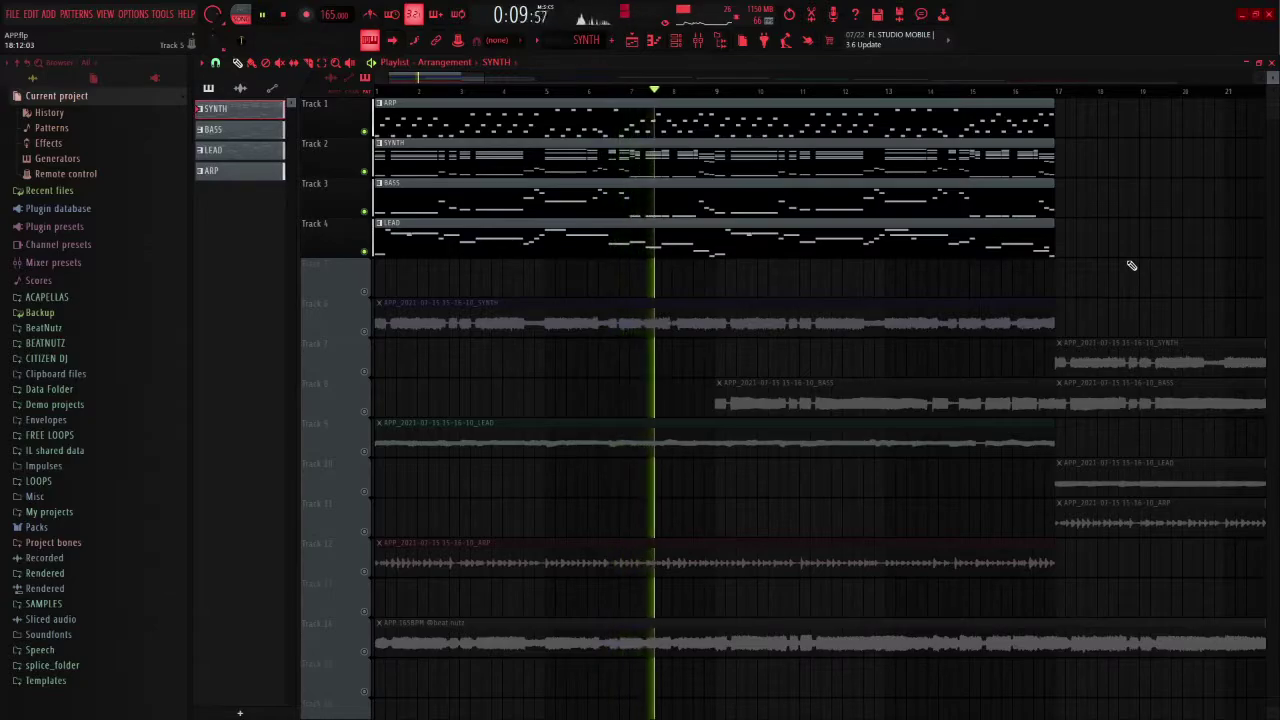
{"action": "key", "text": "space"}
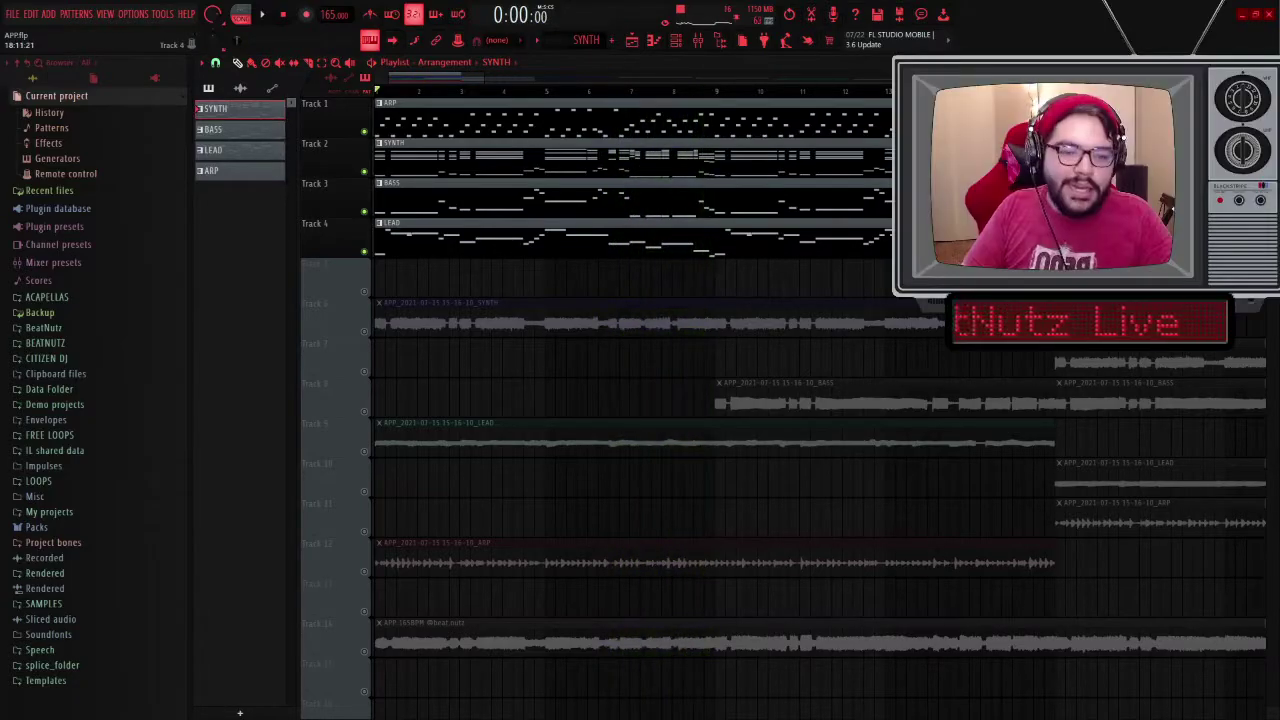
Step: Select the ARP insert in the mixer and open its Fruity parametric EQ 2, Little MicroShift and Little Radiator to examine them
{"action": "left_click", "coordinate": [697, 40]}
{"action": "left_click", "coordinate": [357, 457]}
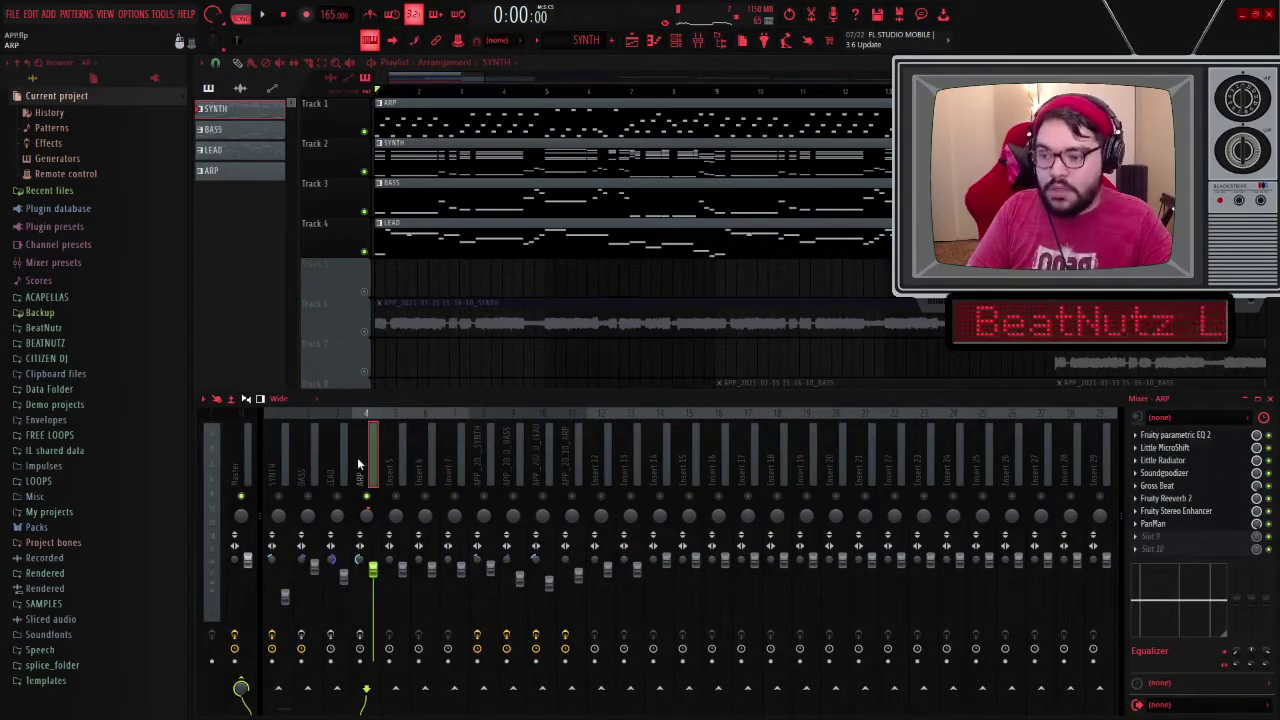
{"action": "left_click", "coordinate": [1182, 436]}
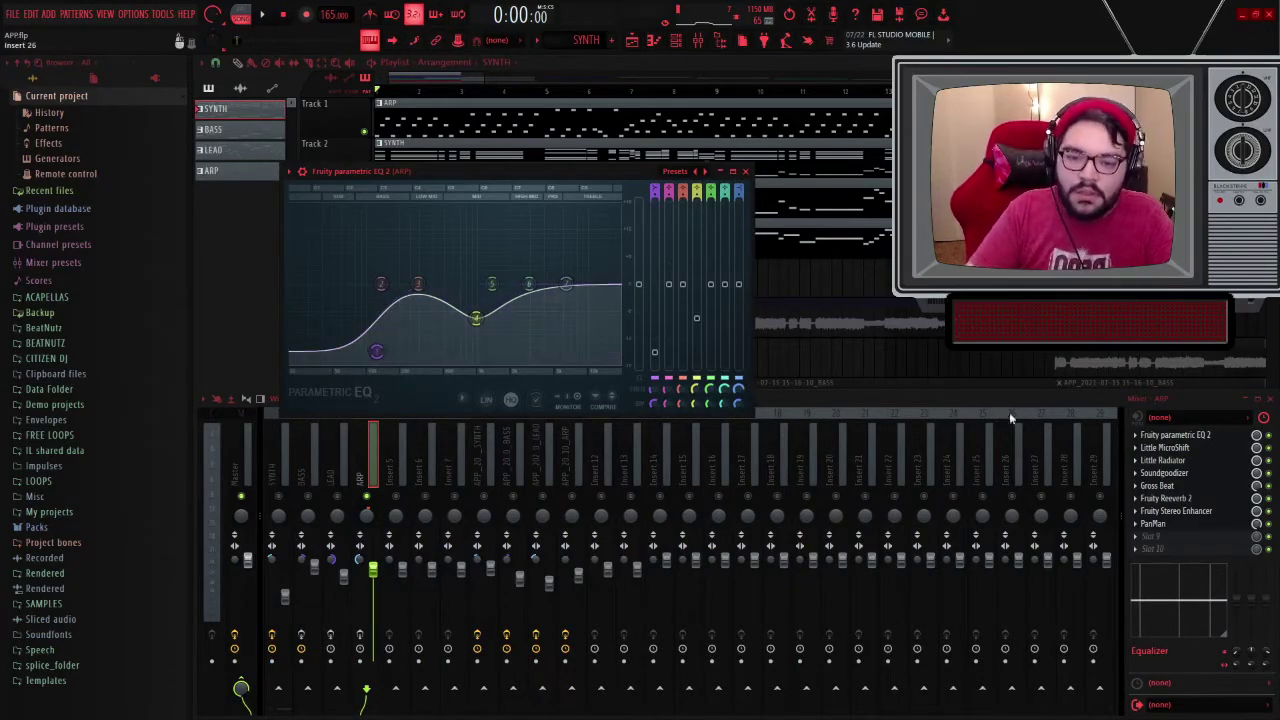
{"action": "left_click", "coordinate": [1187, 449]}
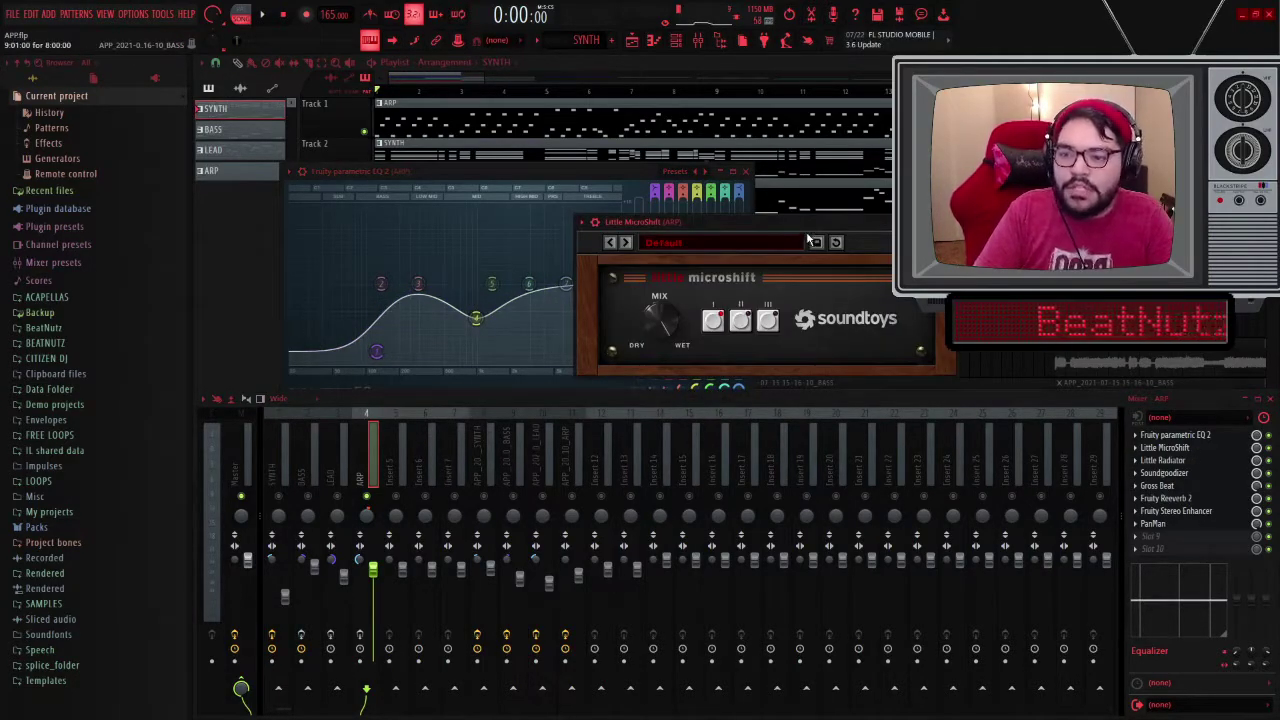
{"action": "left_click", "coordinate": [1188, 462]}
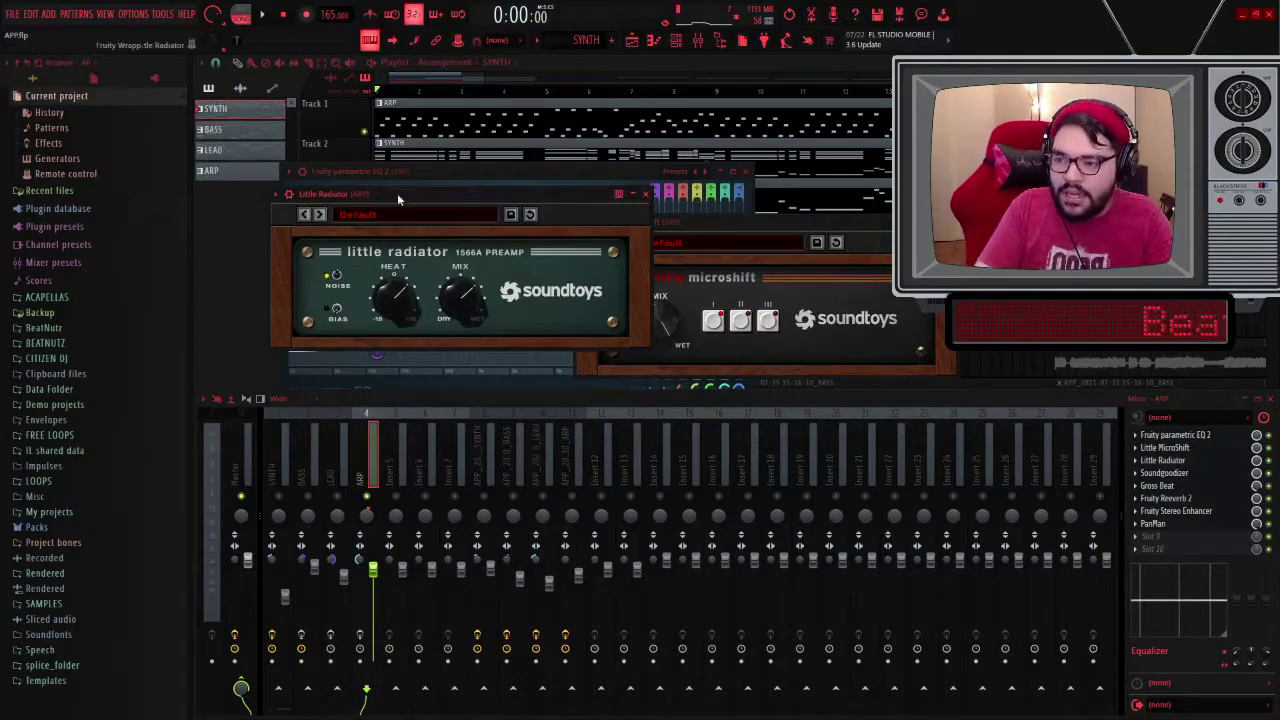
{"action": "left_click_drag", "start_coordinate": [397, 196], "coordinate": [471, 252]}
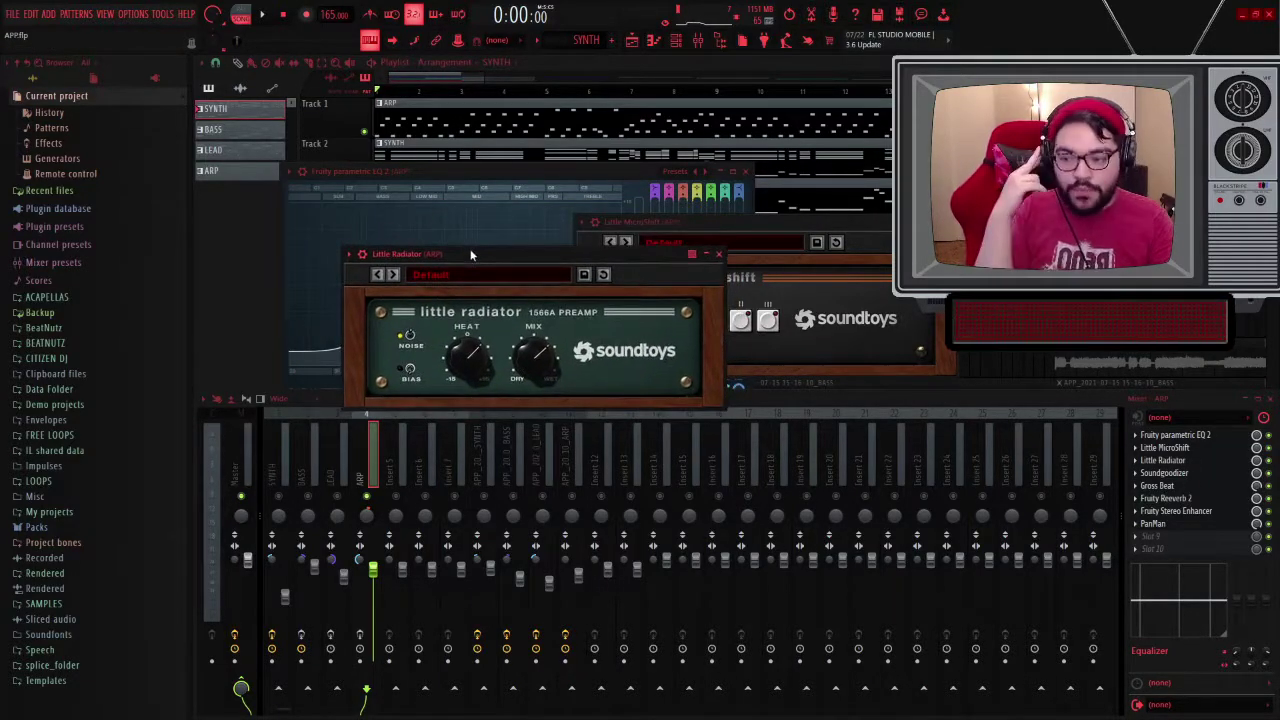
Step: Open the ARP insert's Soundgoodizer, Gross Beat and Fruity Reeverb 2 to examine their settings
{"action": "left_click", "coordinate": [1195, 476]}
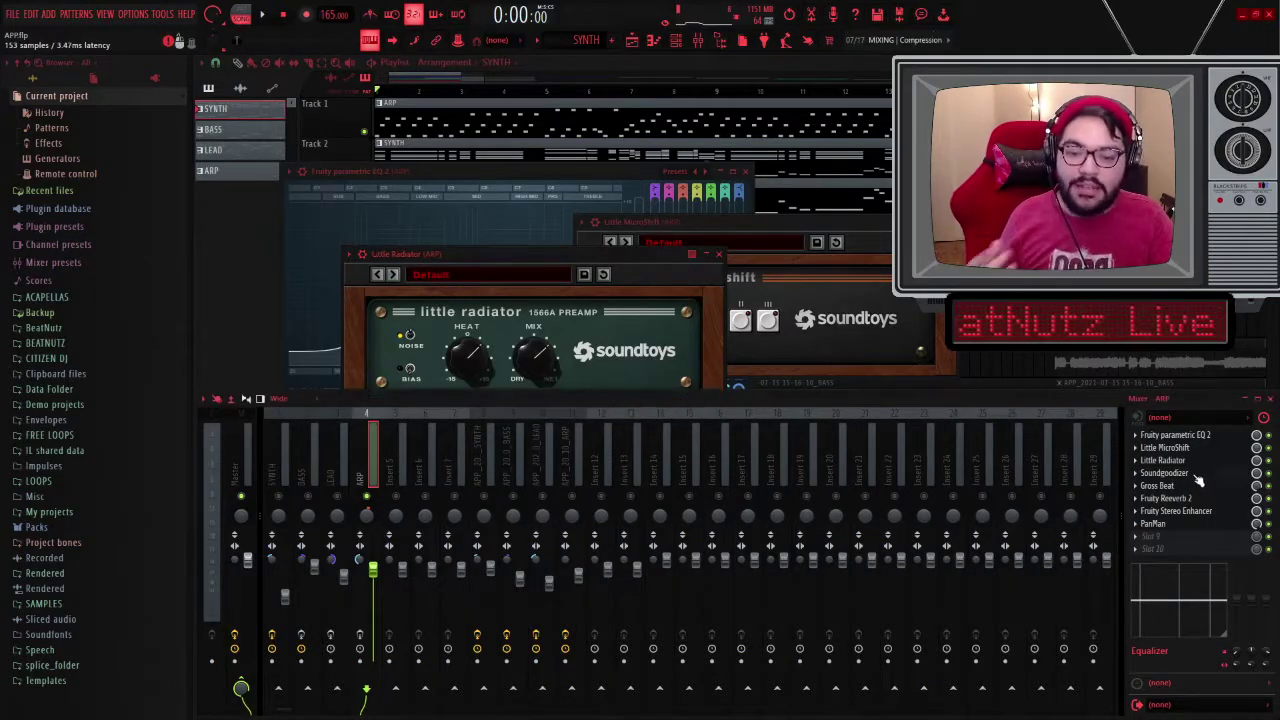
{"action": "left_click", "coordinate": [1195, 477]}
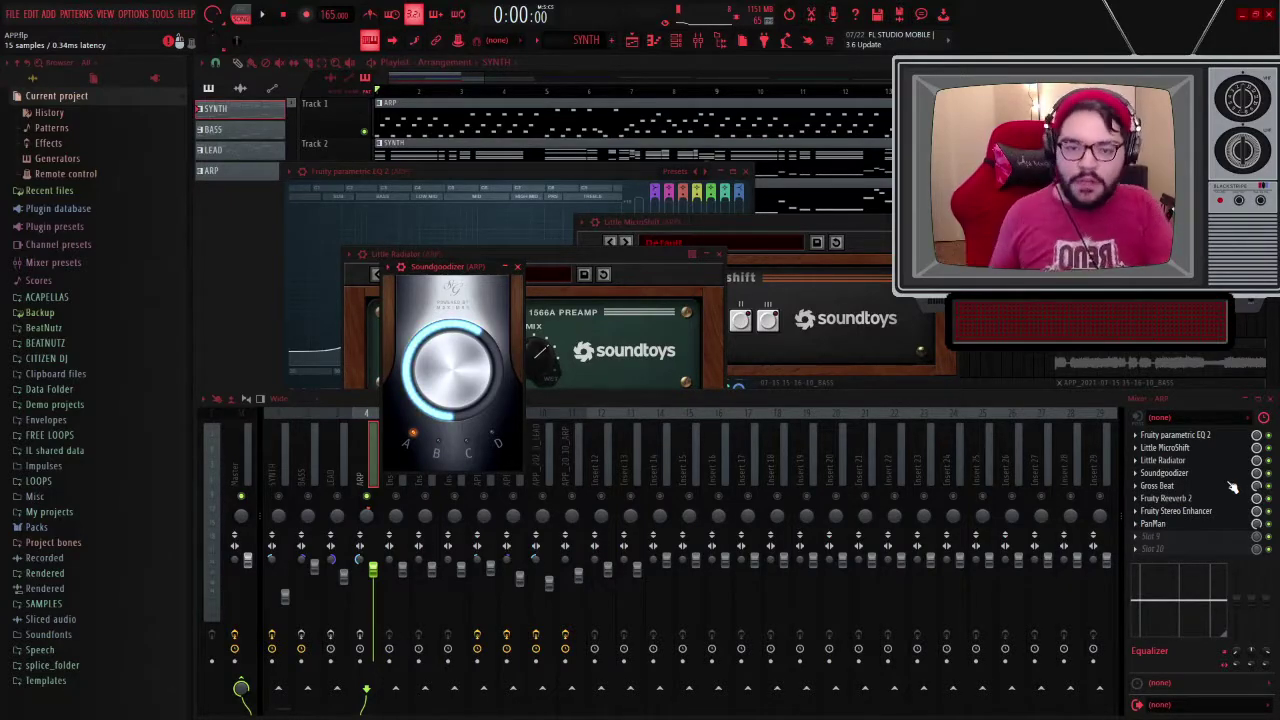
{"action": "left_click", "coordinate": [1233, 486]}
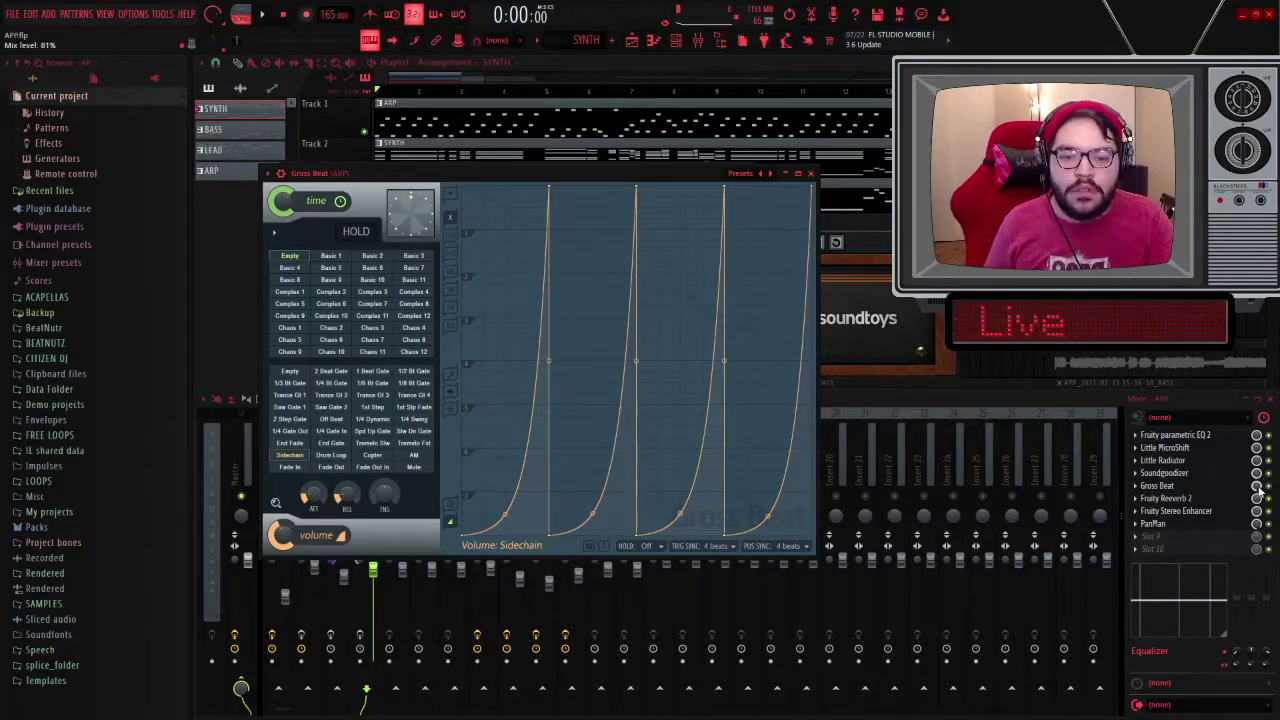
{"action": "left_click", "coordinate": [1174, 502]}
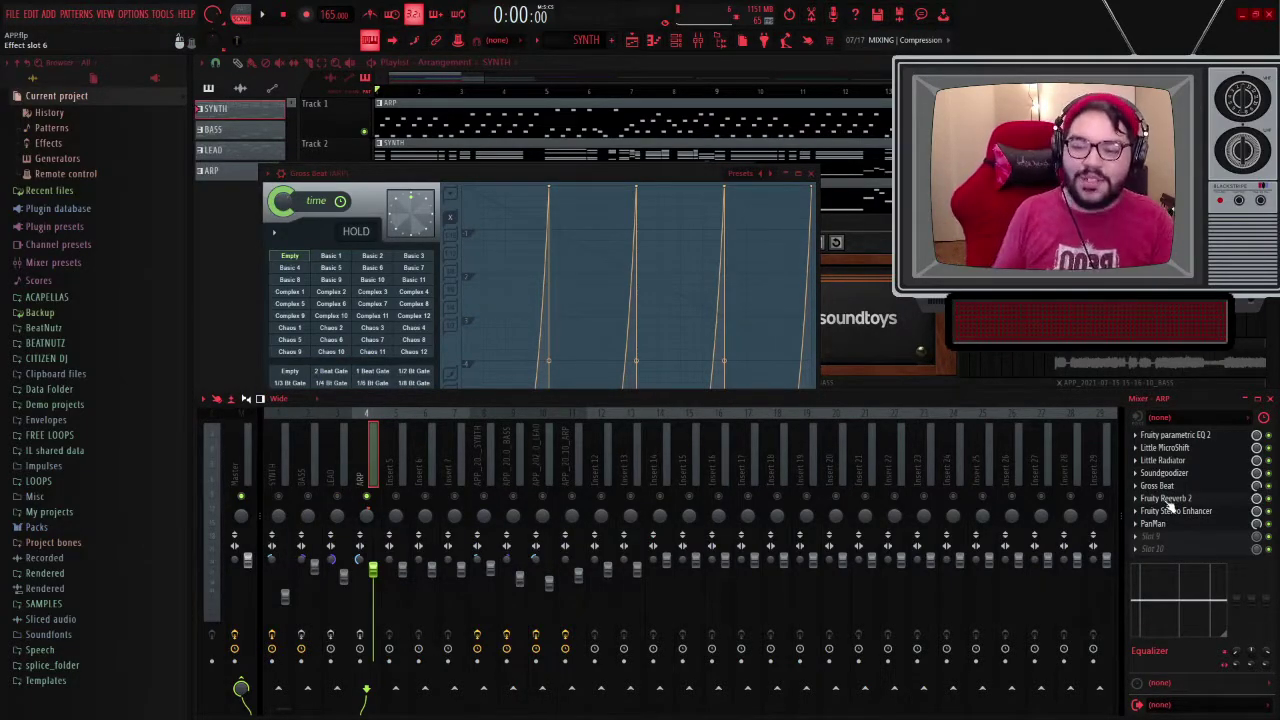
{"action": "left_click", "coordinate": [1170, 499]}
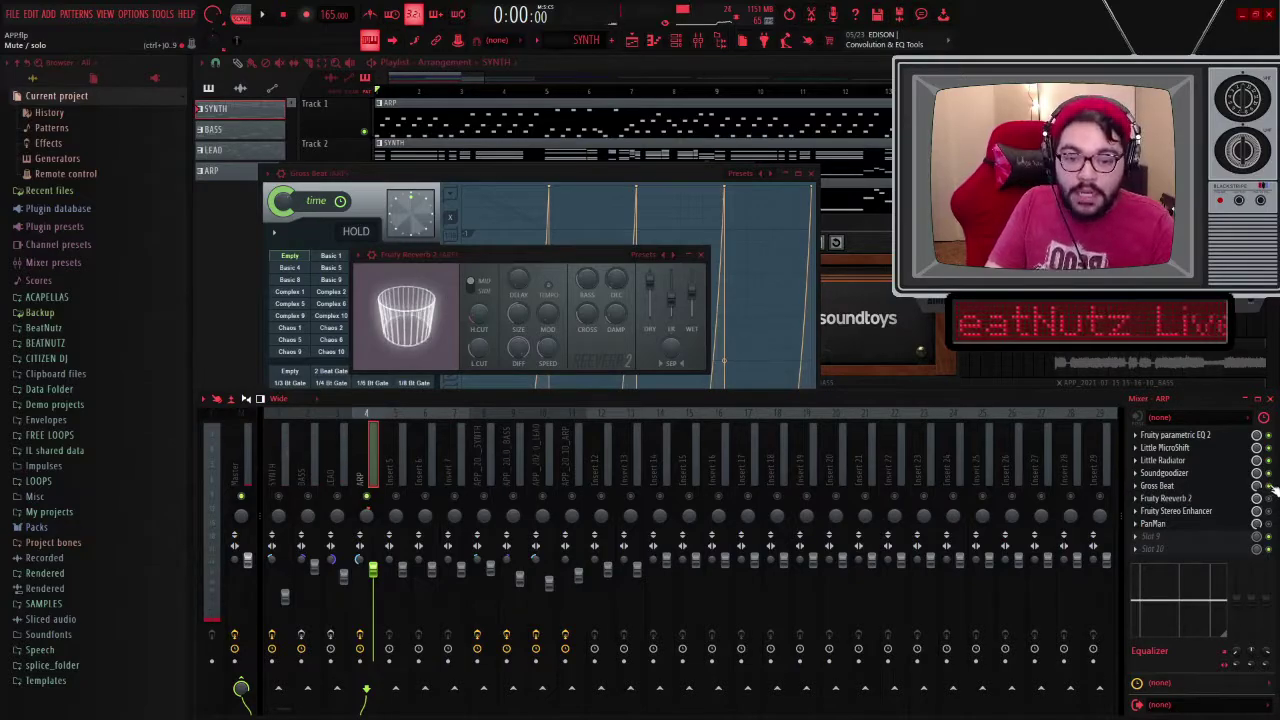
Step: Audition the mix with the ARP insert's Gross Beat, Fruity Reeverb 2, Fruity Stereo Enhancer and PanMan bypassed
{"action": "key", "text": "space"}
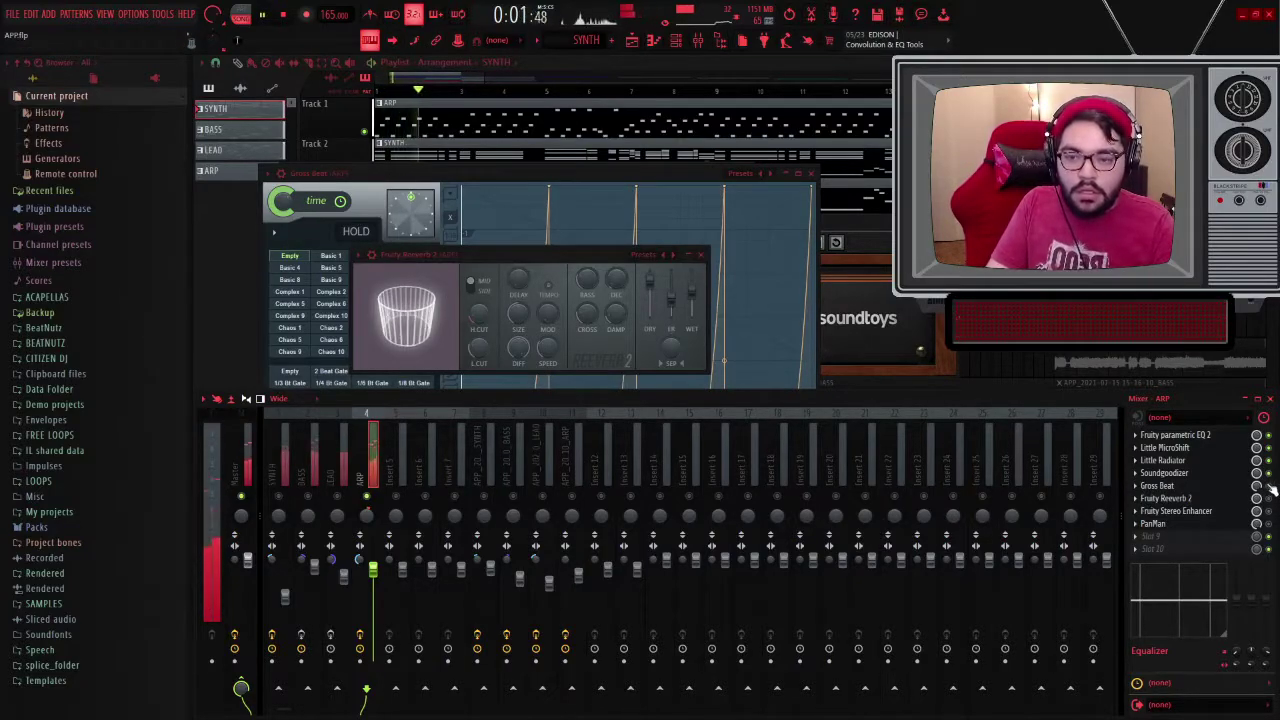
{"action": "key", "text": "space"}
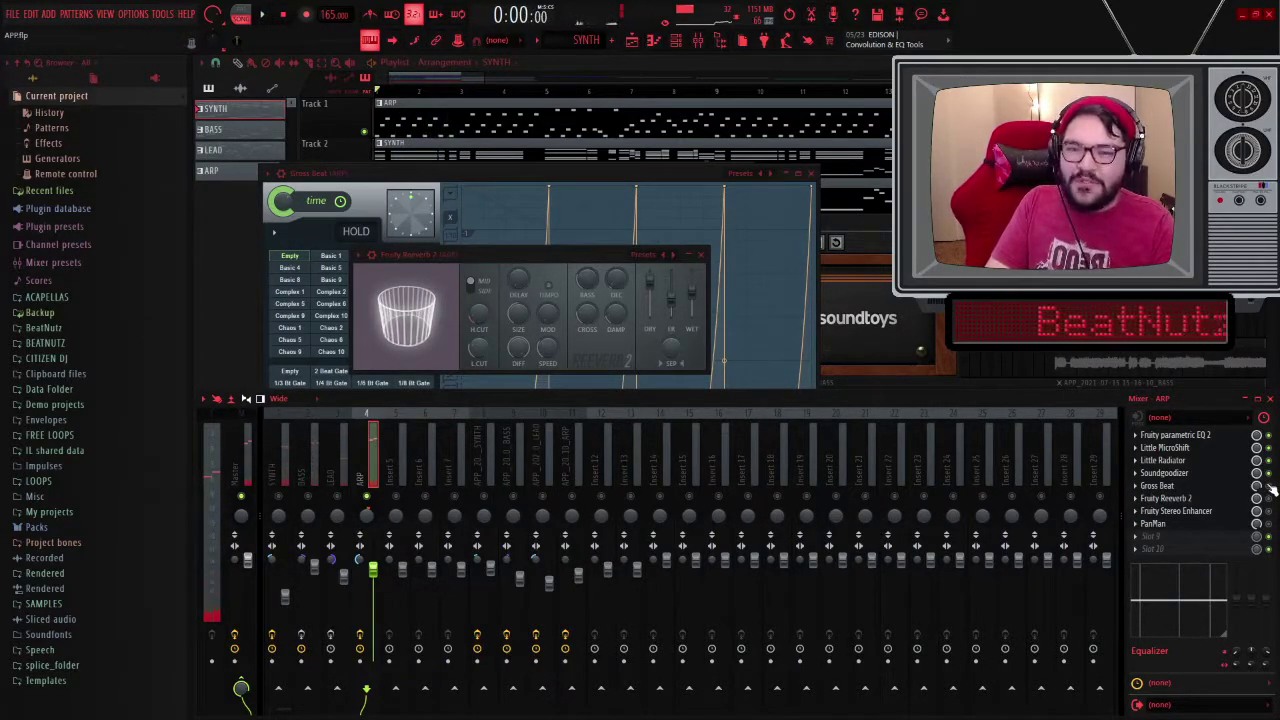
Step: Audition the mix with the ARP insert's Gross Beat enabled, and again with its Fruity Reeverb 2 enabled
{"action": "key", "text": "space"}
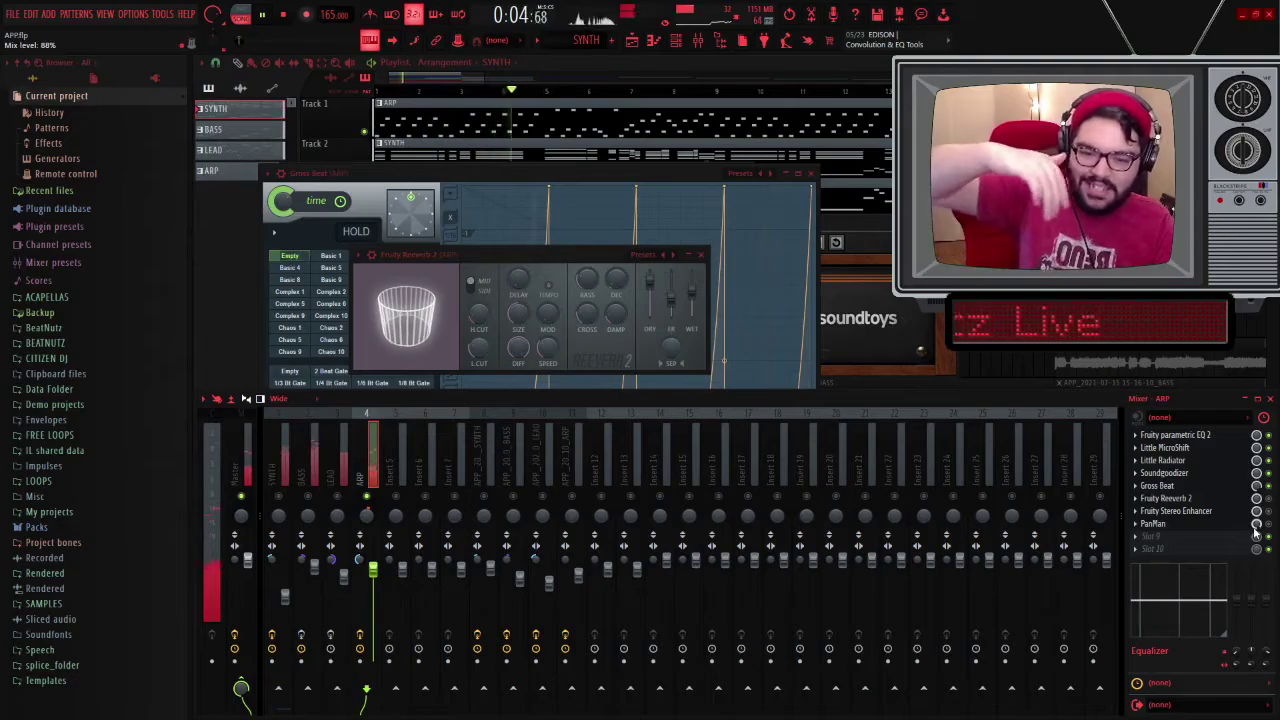
{"action": "key", "text": "space"}
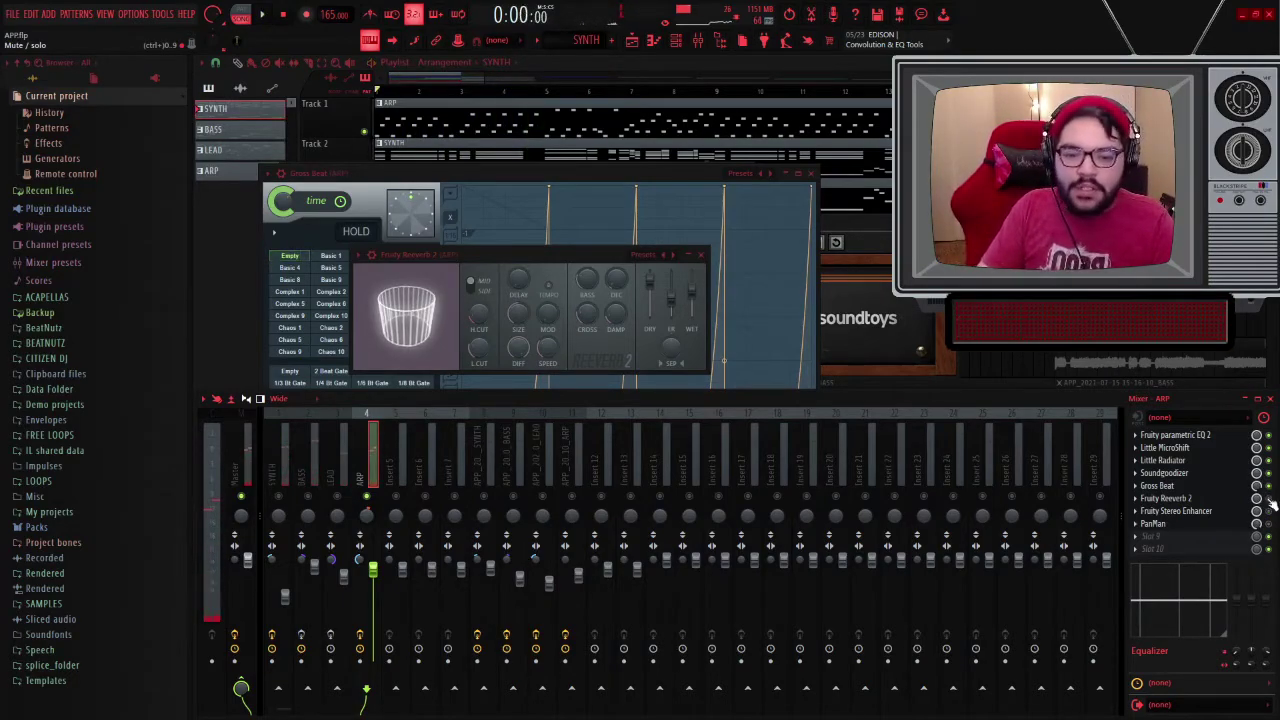
{"action": "key", "text": "space"}
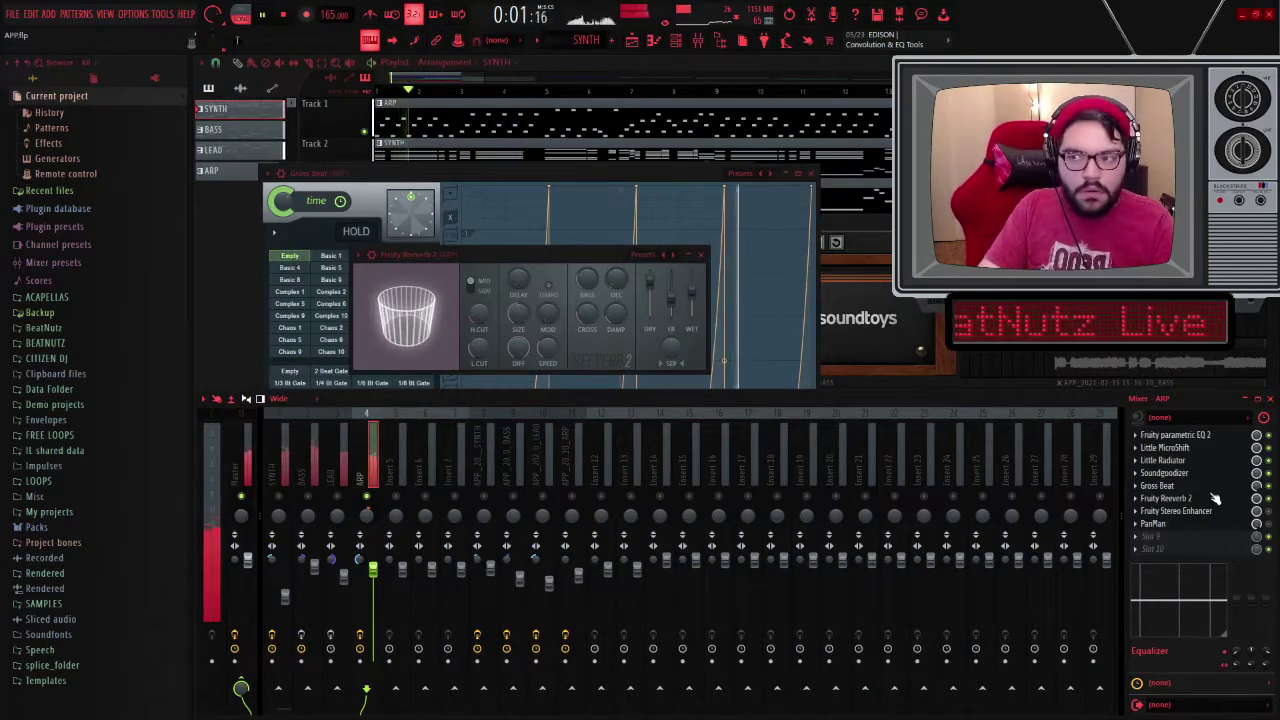
{"action": "key", "text": "space"}
Step: Open the ARP insert's Fruity Stereo Enhancer and PanMan to examine their settings and audition the insert with both enabled
{"action": "left_click", "coordinate": [1202, 503]}
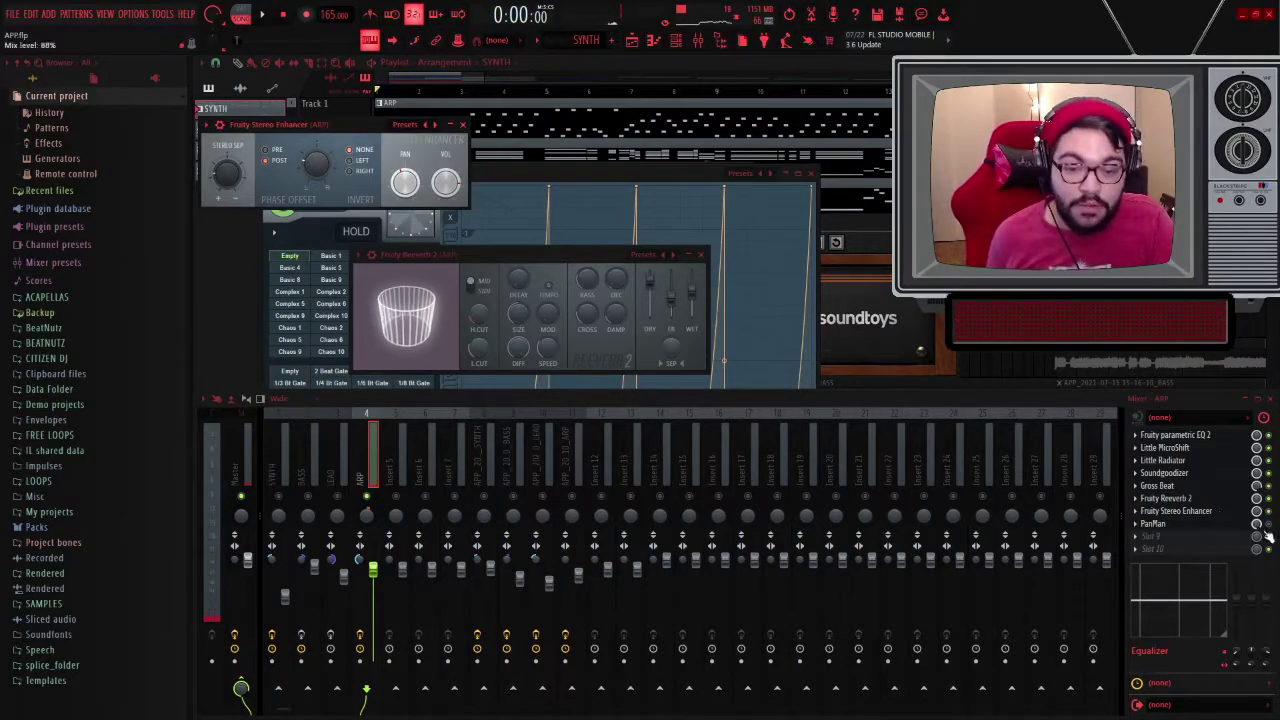
{"action": "left_click", "coordinate": [1200, 524]}
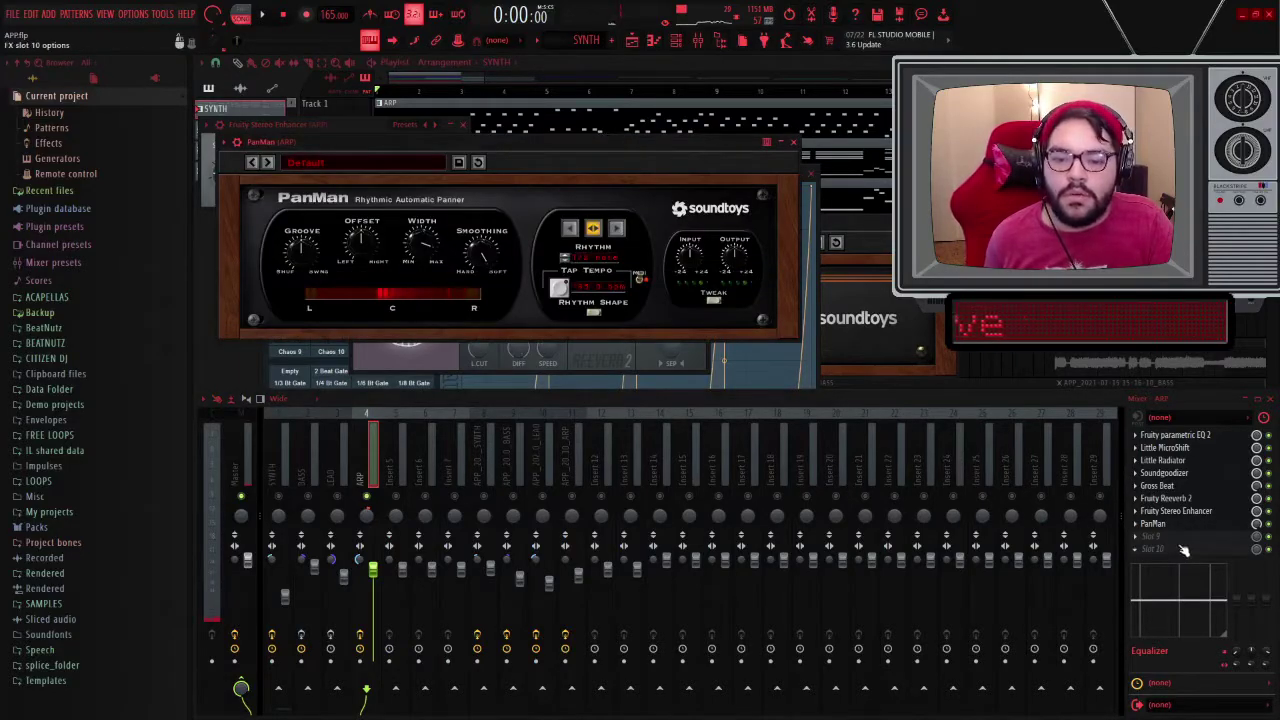
{"action": "left_click", "coordinate": [1183, 549]}
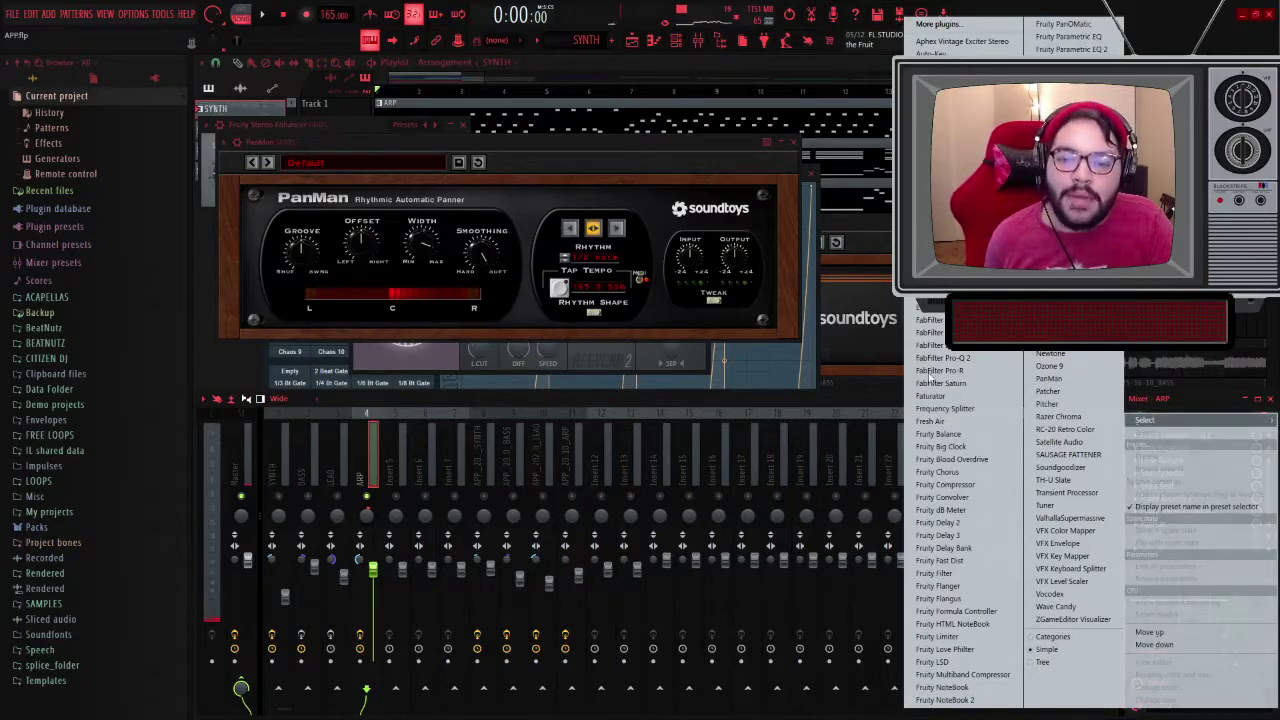
{"action": "left_click", "coordinate": [489, 146]}
{"action": "left_click_drag", "start_coordinate": [490, 150], "coordinate": [620, 233]}
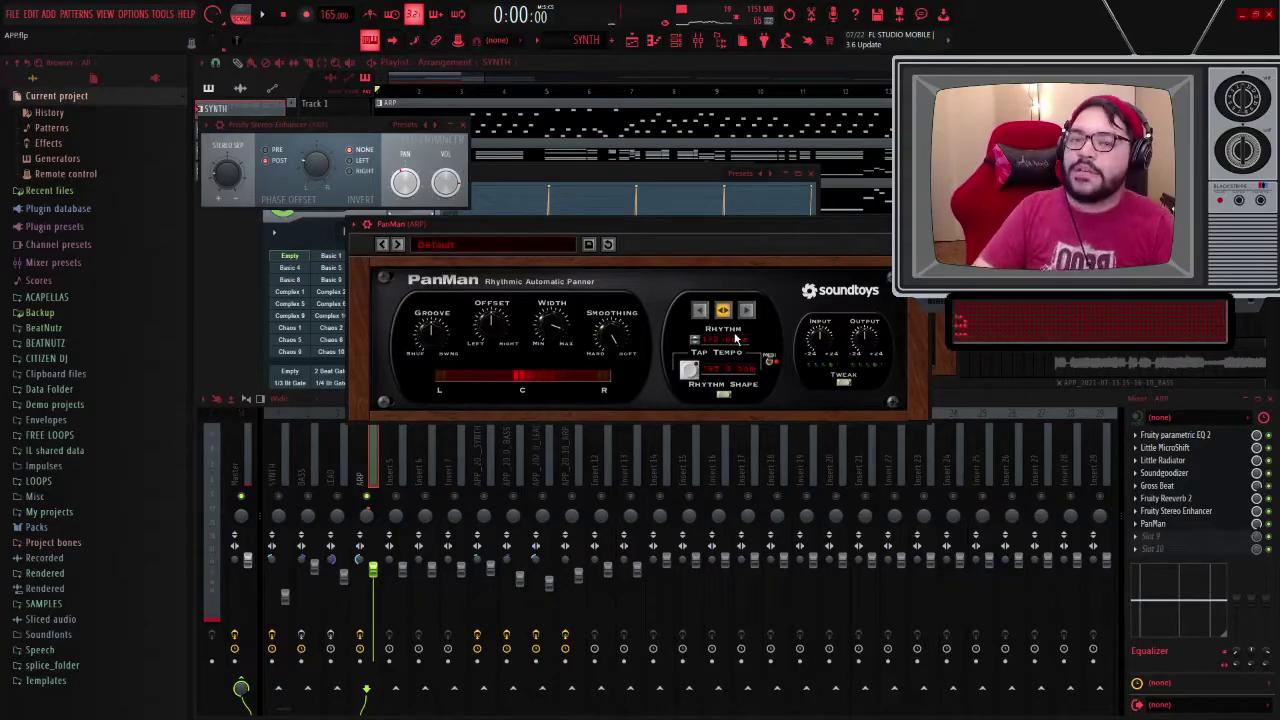
{"action": "left_click", "coordinate": [376, 457]}
{"action": "key", "text": "space"}
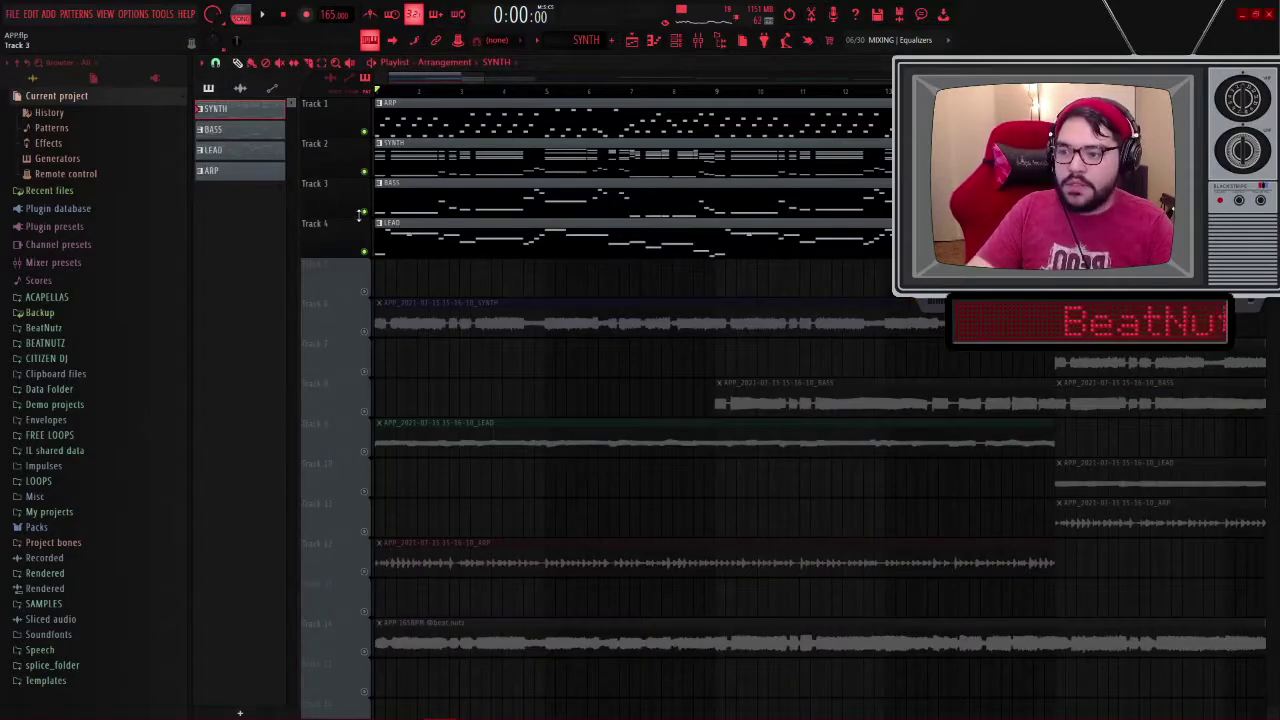
Step: Bring up the mixer, select the BASS insert and audition it soloed with its effects bypassed
{"action": "key", "text": "F9"}
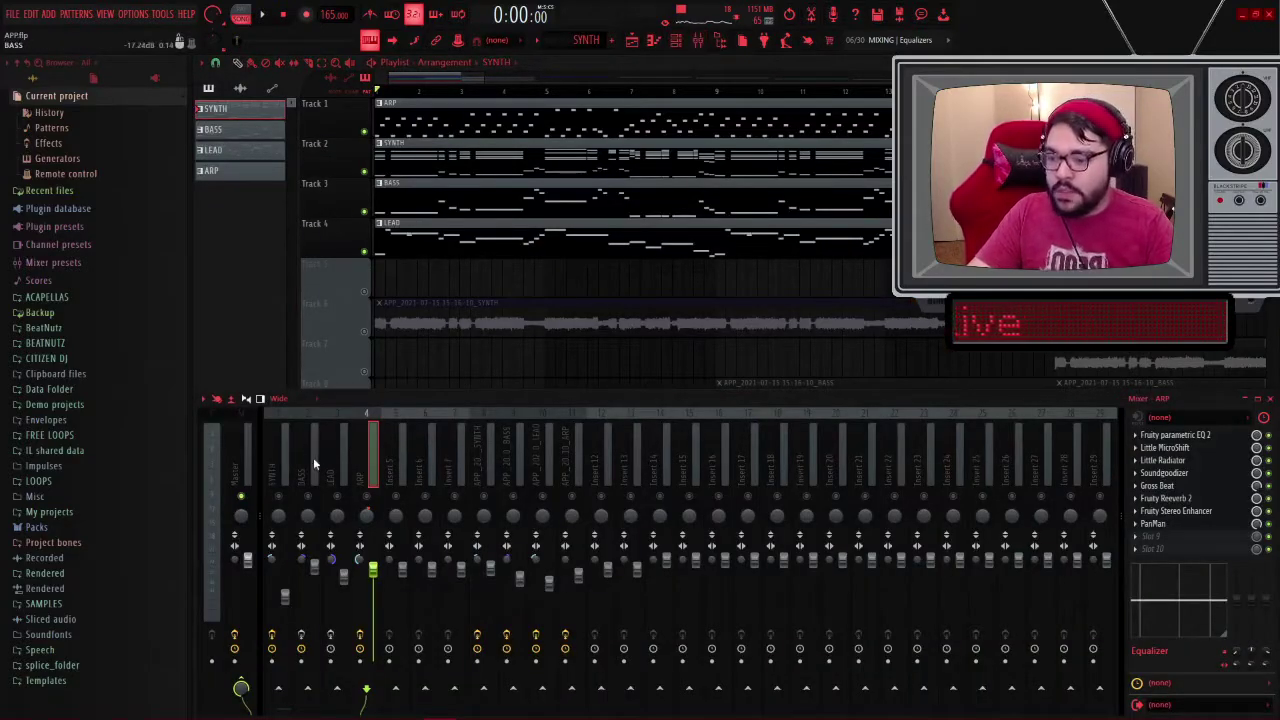
{"action": "left_click", "coordinate": [314, 463]}
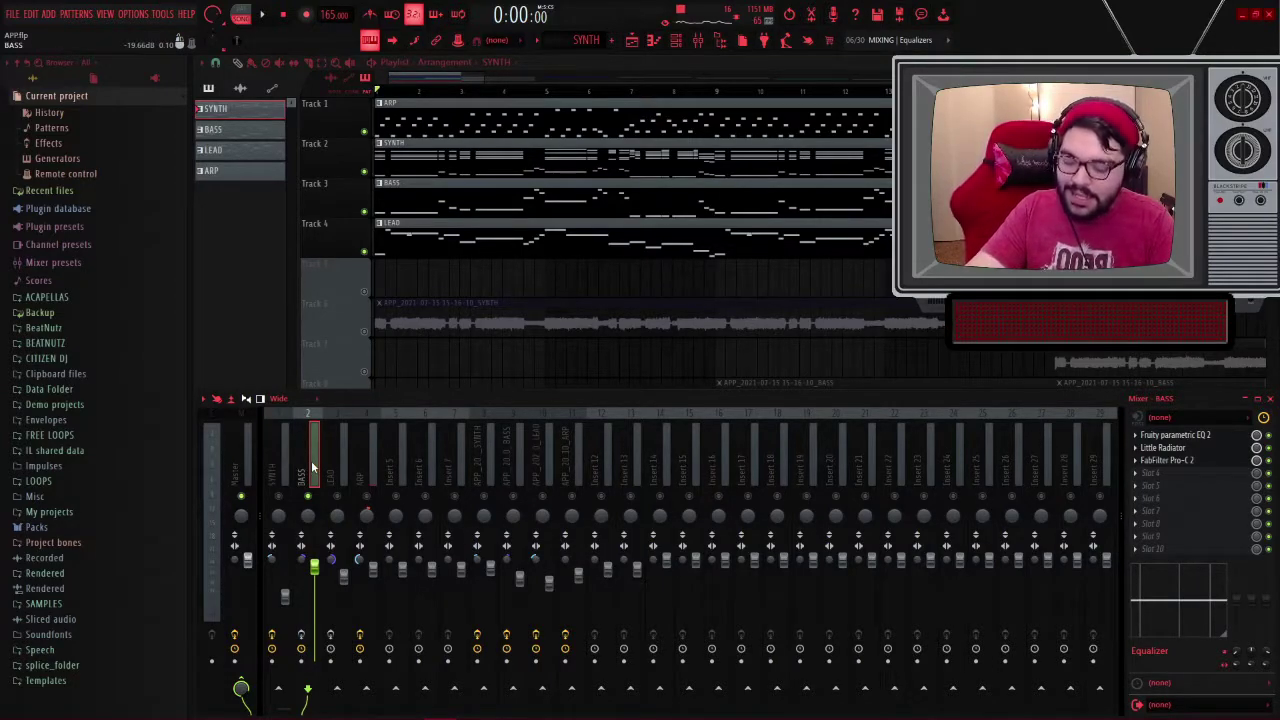
{"action": "key", "text": "space"}
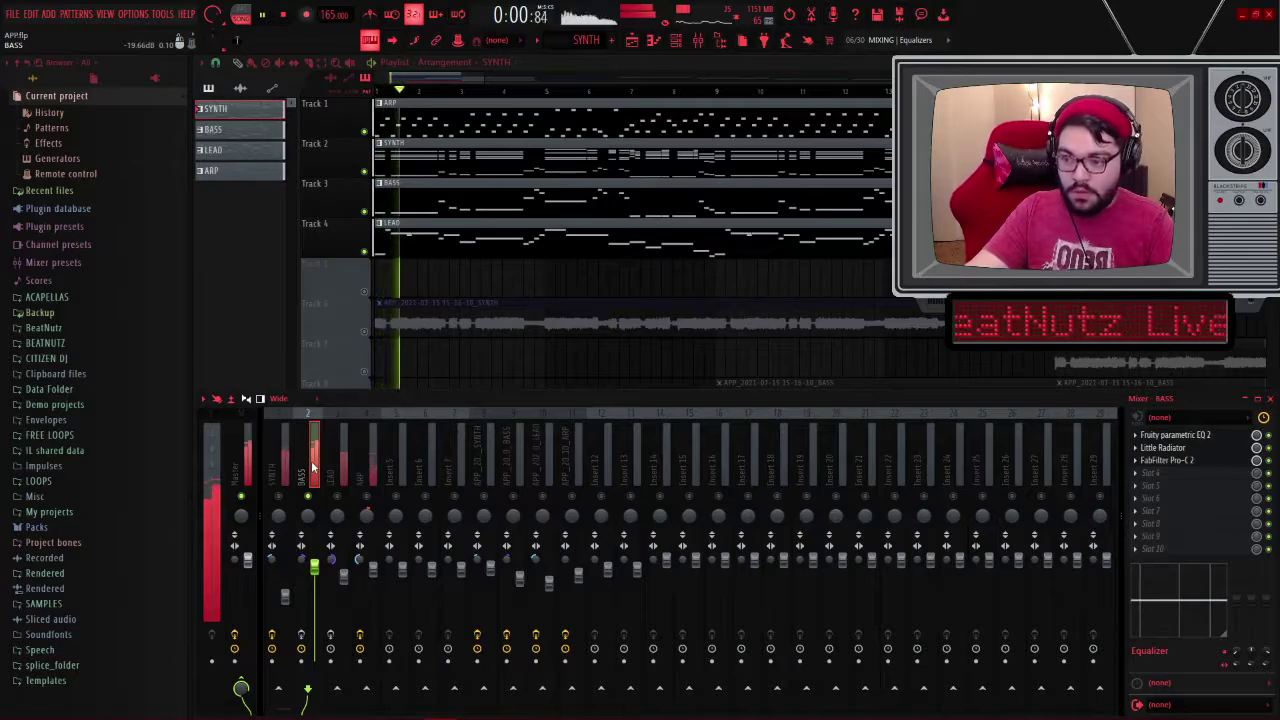
{"action": "key", "text": "space"}
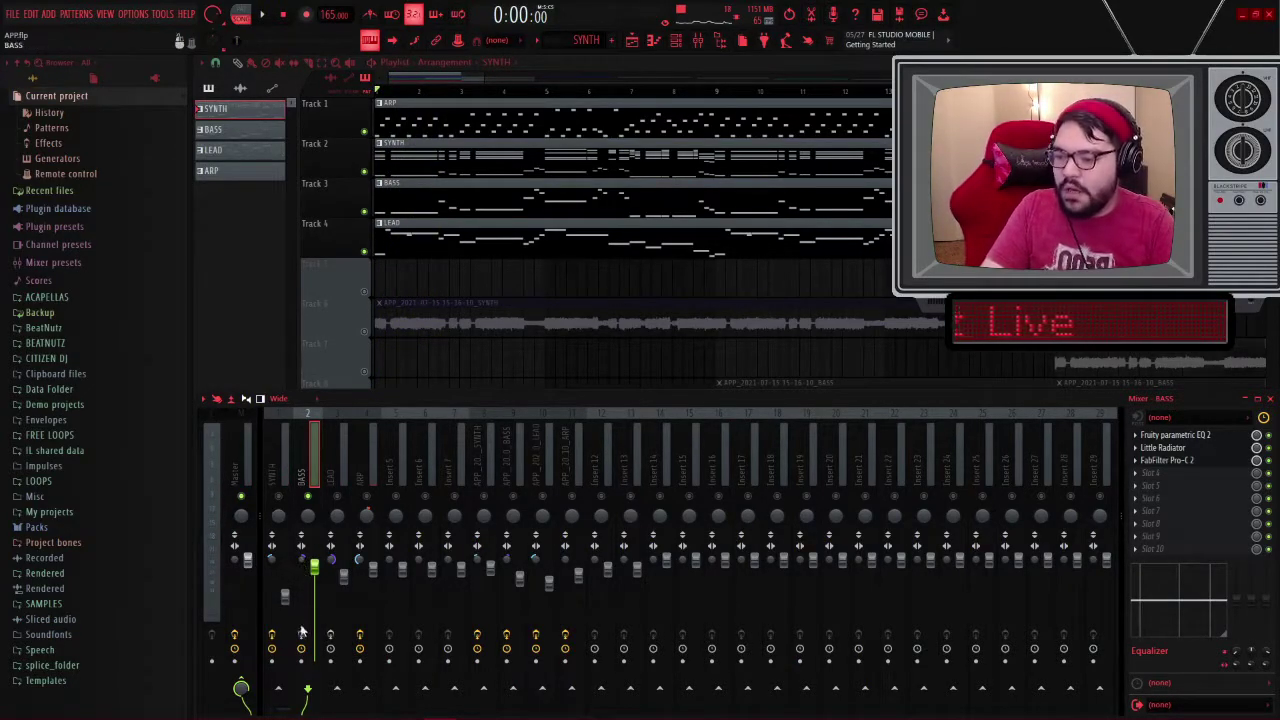
Step: Open the BASS insert's Fruity parametric EQ 2, Little Radiator and FabFilter Pro-C 2 to examine their settings
{"action": "left_click", "coordinate": [1205, 437]}
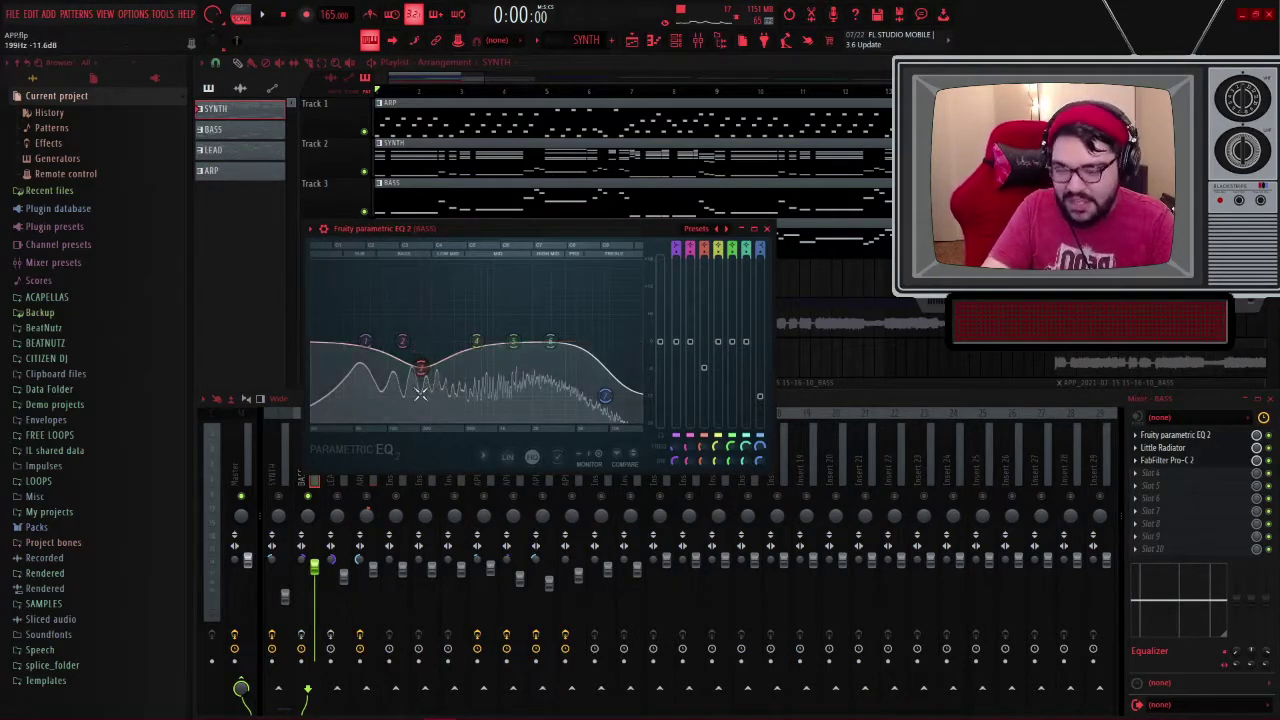
{"action": "left_click", "coordinate": [1186, 449]}
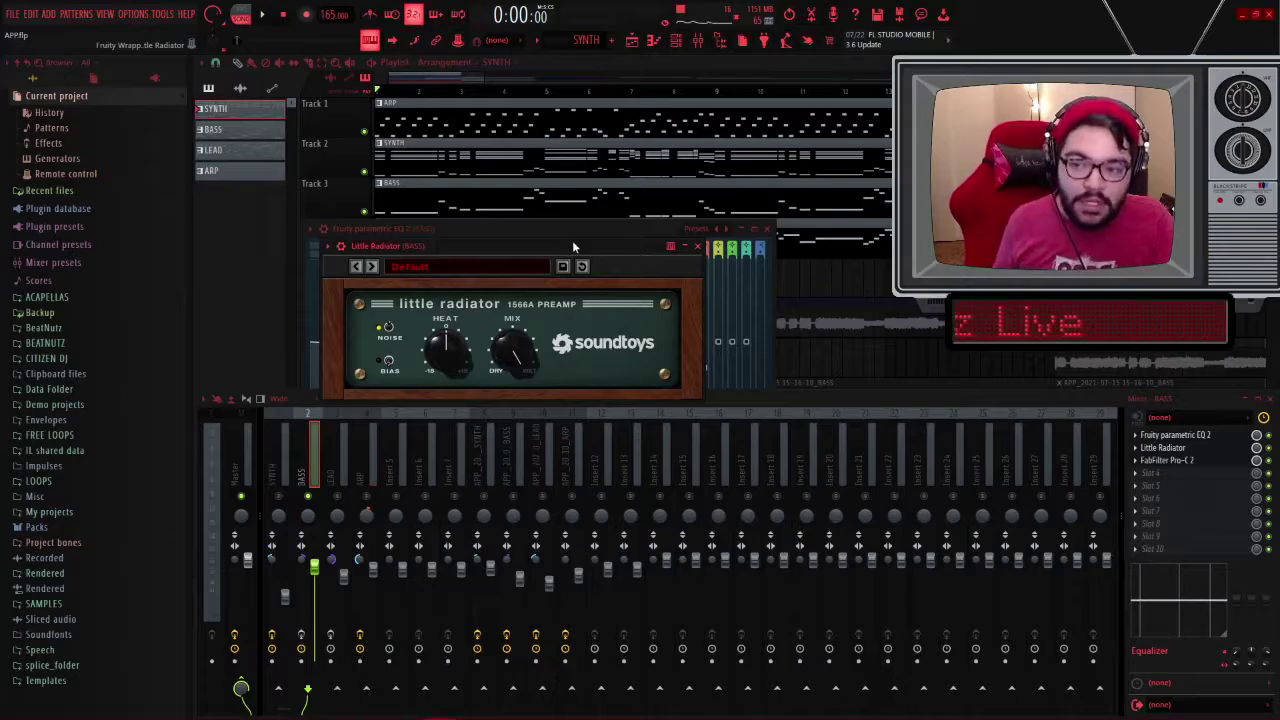
{"action": "left_click", "coordinate": [1188, 460]}
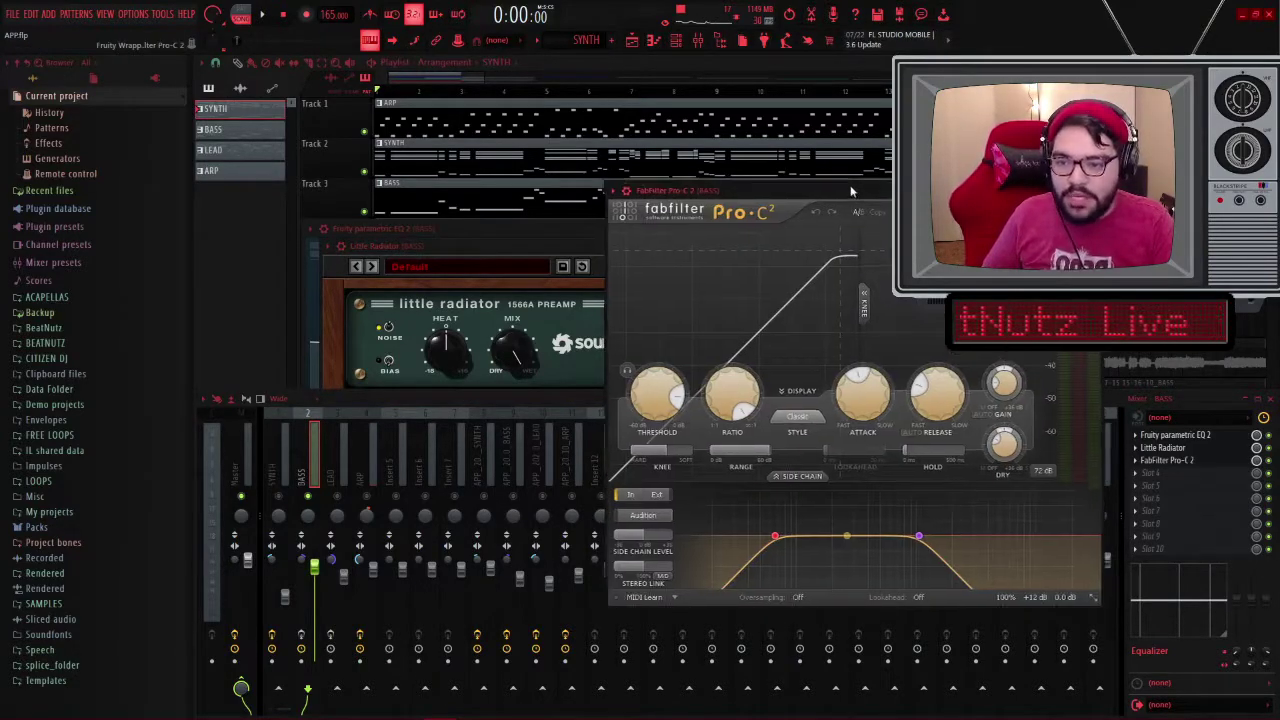
{"action": "left_click_drag", "start_coordinate": [851, 190], "coordinate": [823, 186]}
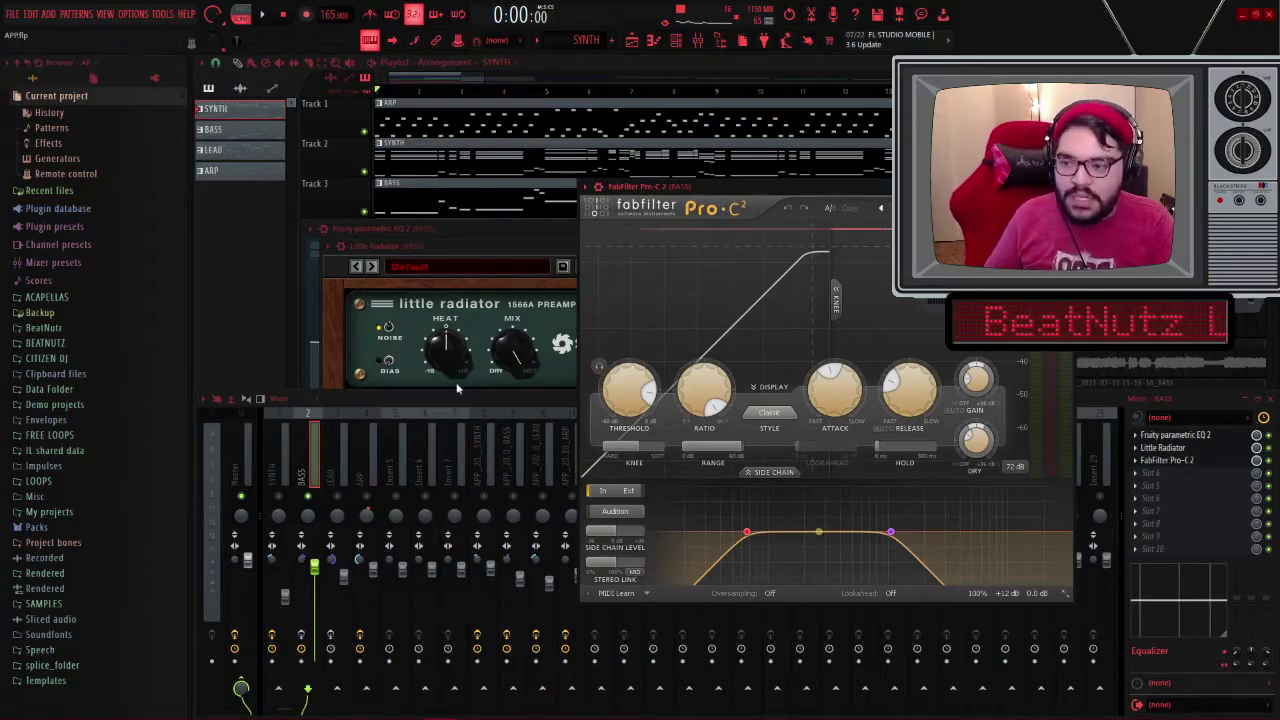
Step: Audition the BASS insert with its effect slots enabled
{"action": "left_click", "coordinate": [324, 537]}
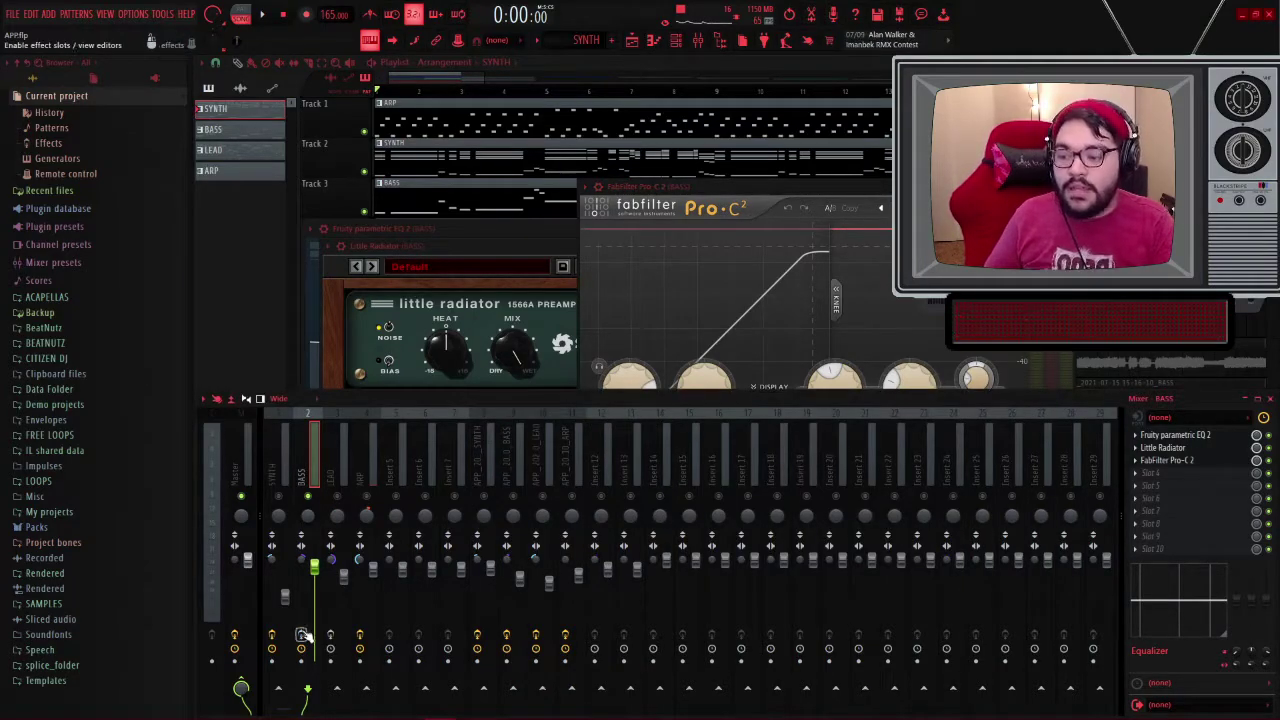
{"action": "key", "text": "space"}
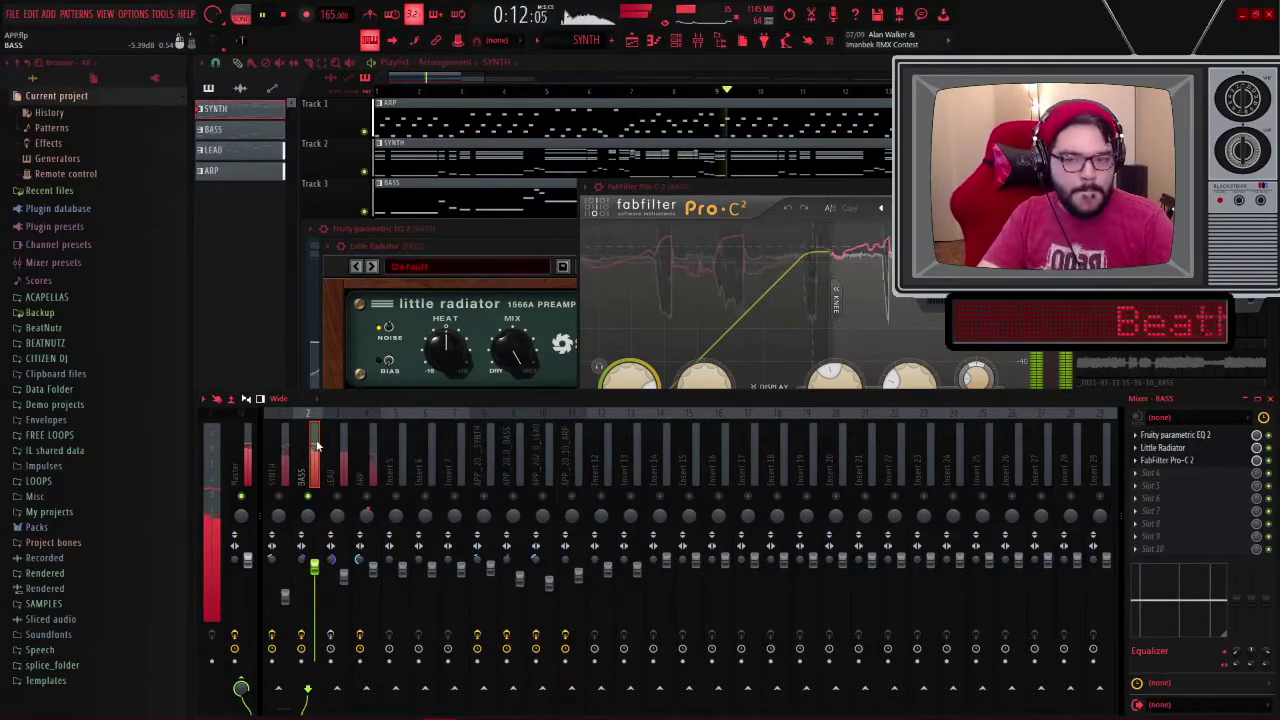
{"action": "key", "text": "space"}
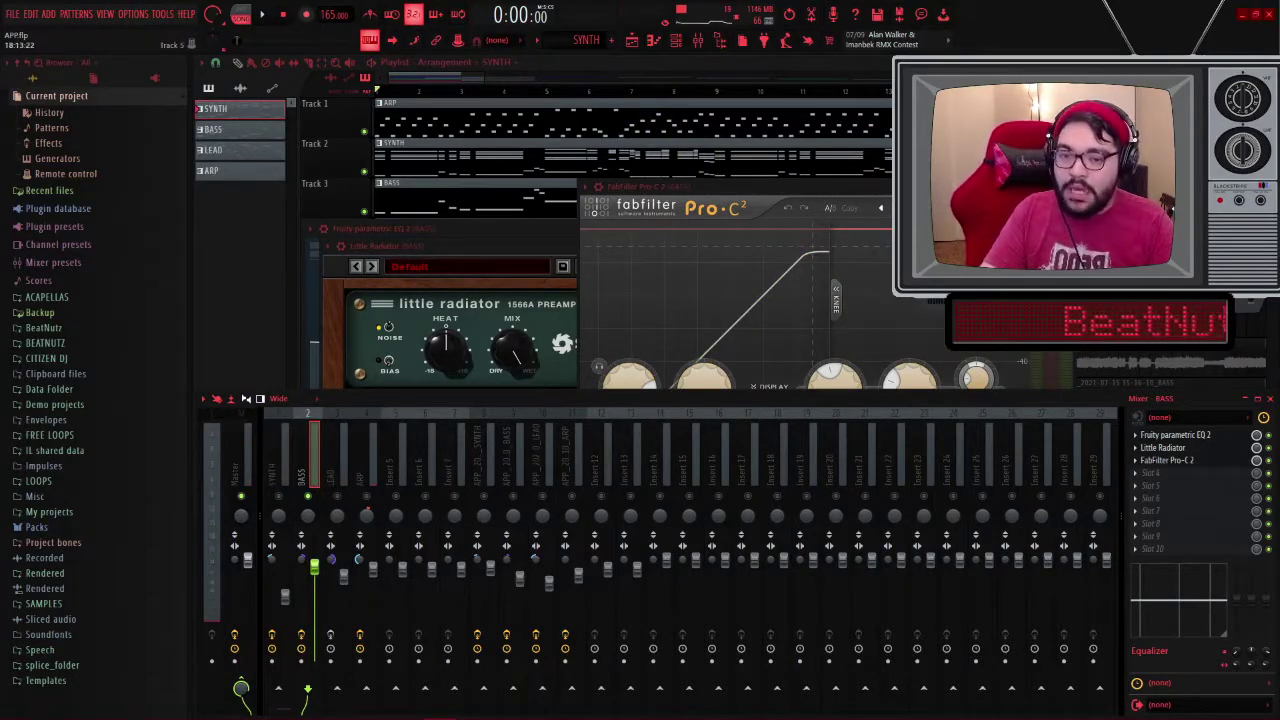
Step: Clear the plugin windows, select the LEAD insert in the mixer and audition it soloed with its effects bypassed
{"action": "key", "text": "F5"}
{"action": "left_click", "coordinate": [698, 41]}
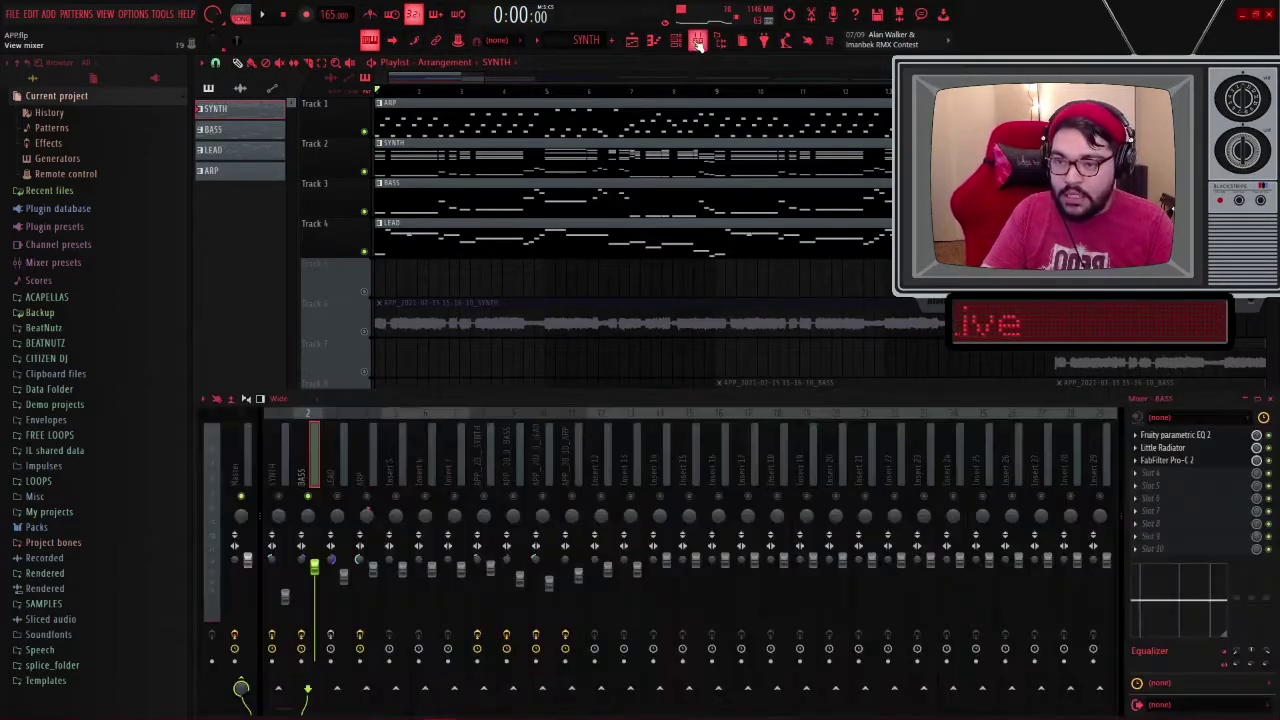
{"action": "left_click", "coordinate": [341, 474]}
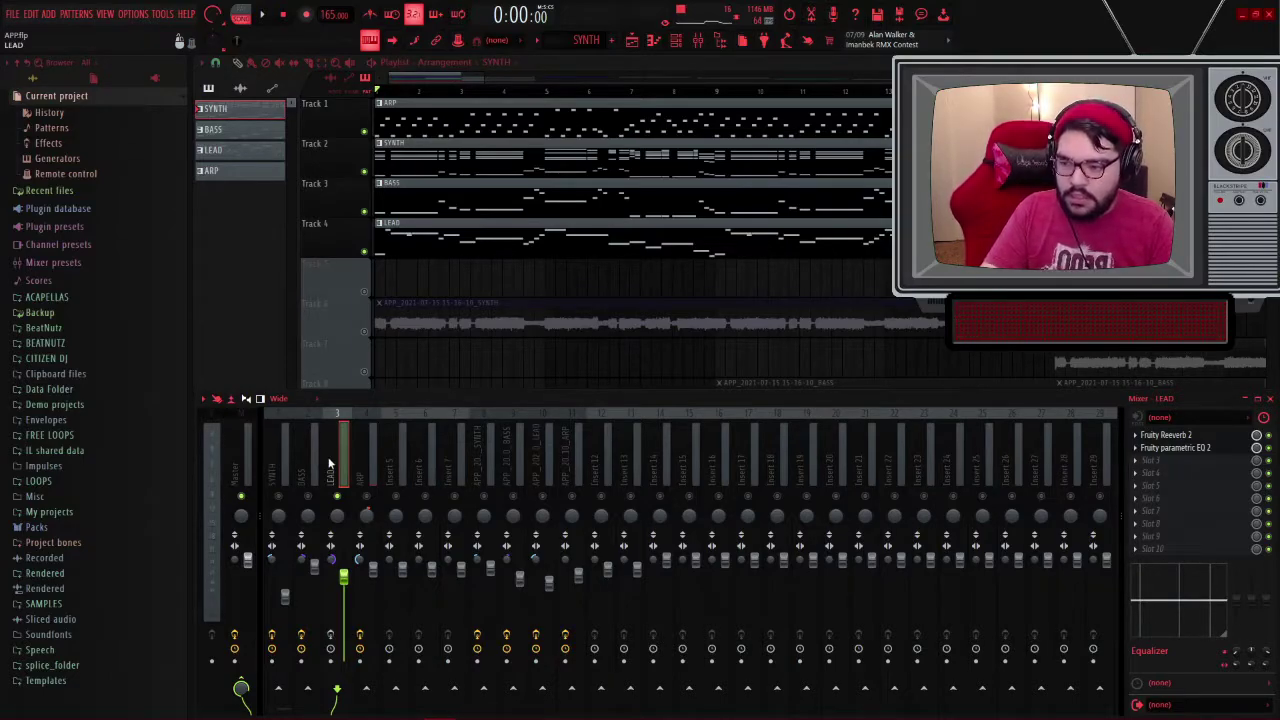
{"action": "key", "text": "space"}
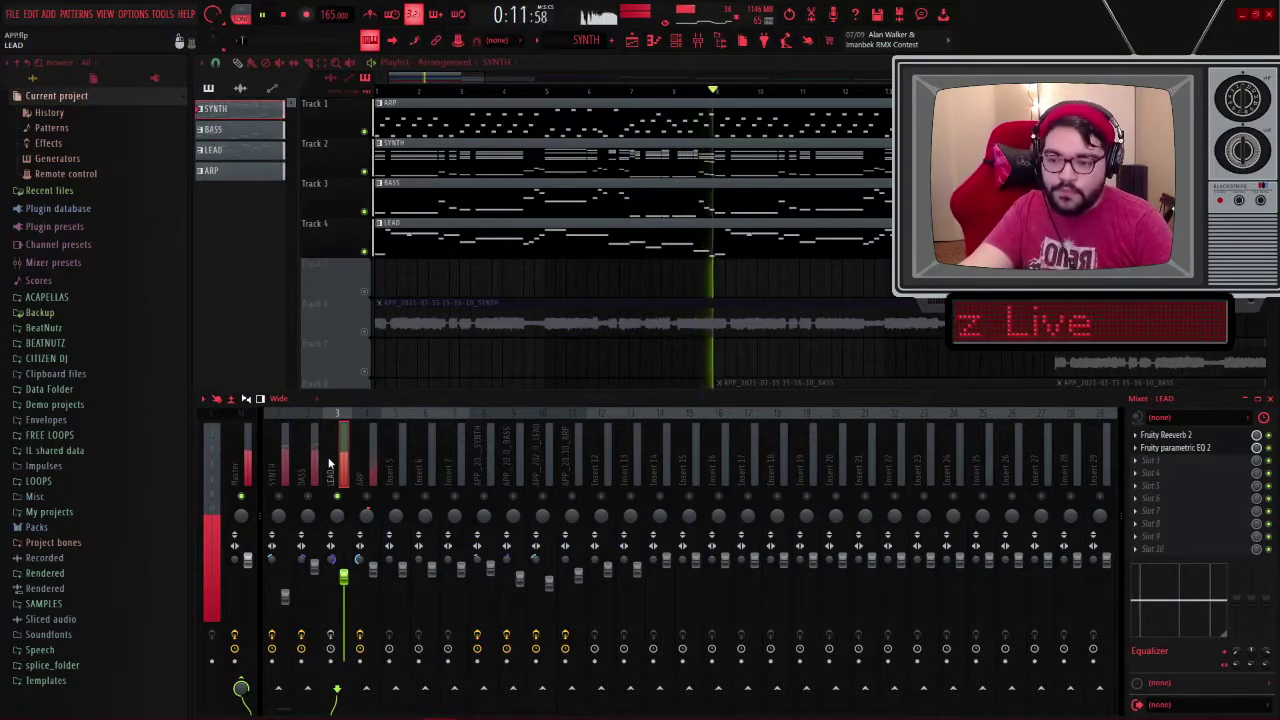
{"action": "key", "text": "space"}
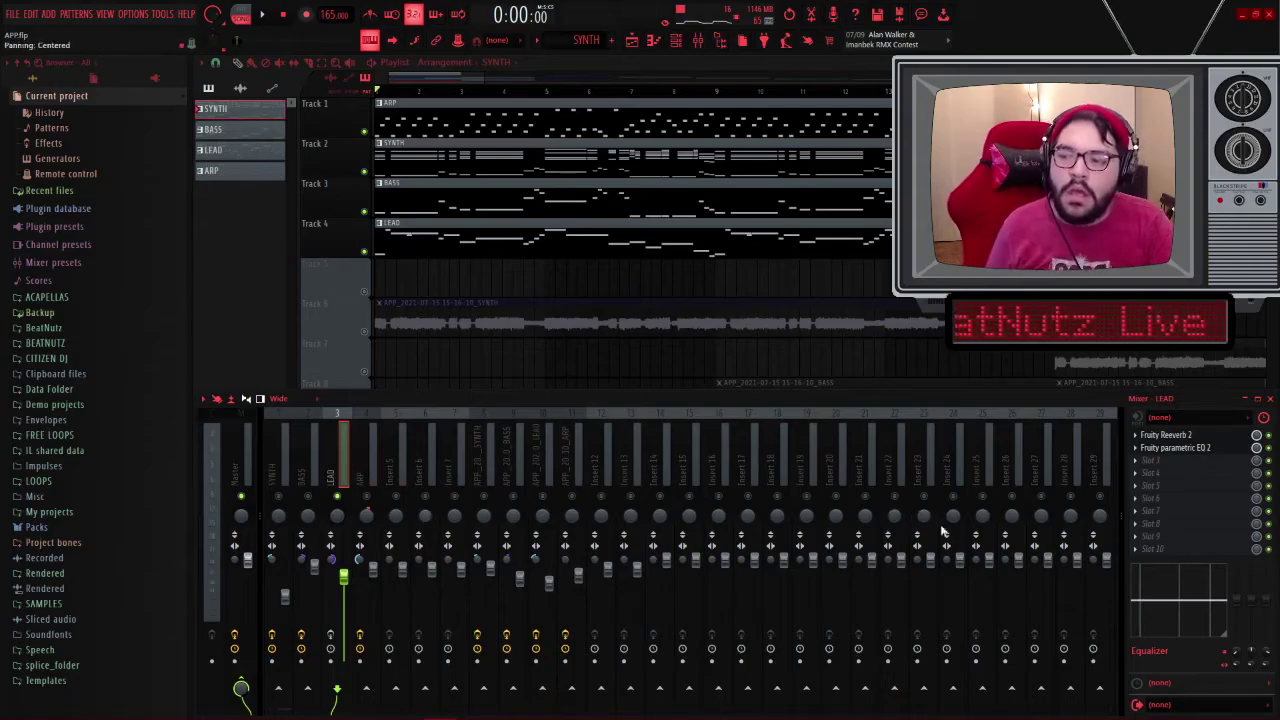
Step: Examine the LEAD insert's Fruity Reeverb 2 and Fruity parametric EQ 2, and audition the insert with its effect slots enabled
{"action": "left_click", "coordinate": [1178, 436]}
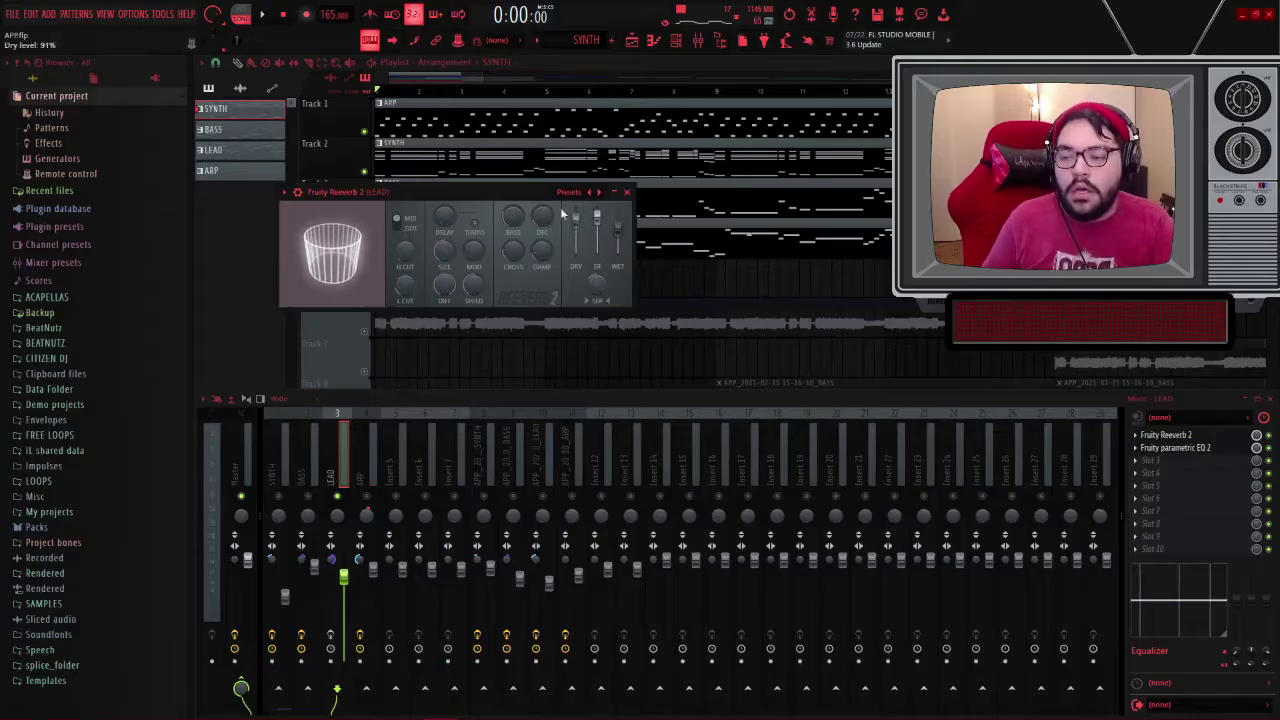
{"action": "left_click_drag", "start_coordinate": [519, 188], "coordinate": [537, 207]}
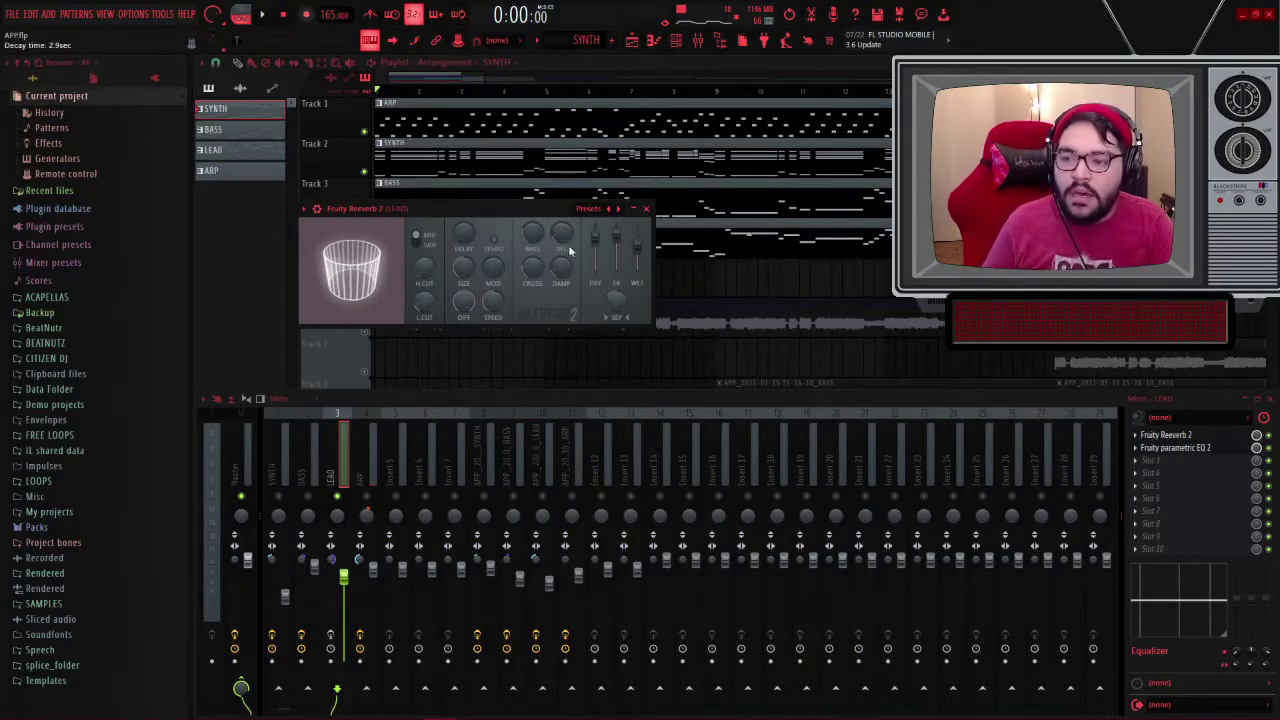
{"action": "left_click", "coordinate": [1188, 453]}
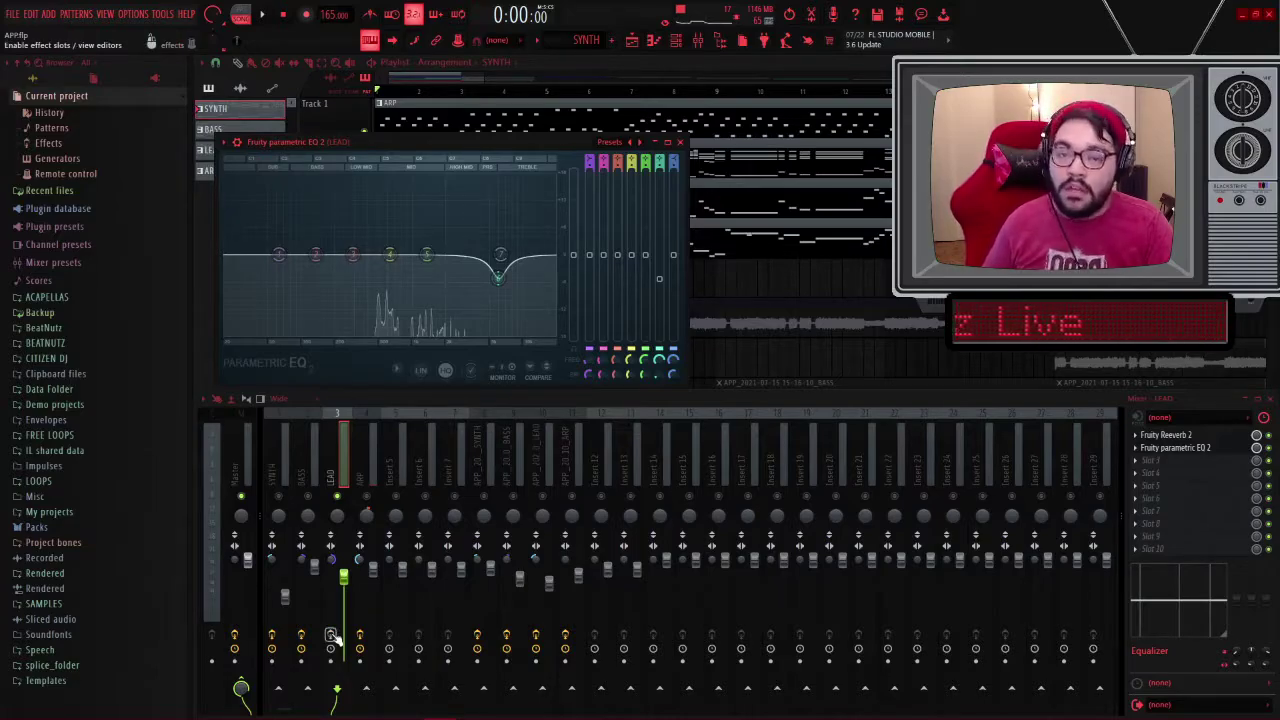
{"action": "key", "text": "space"}
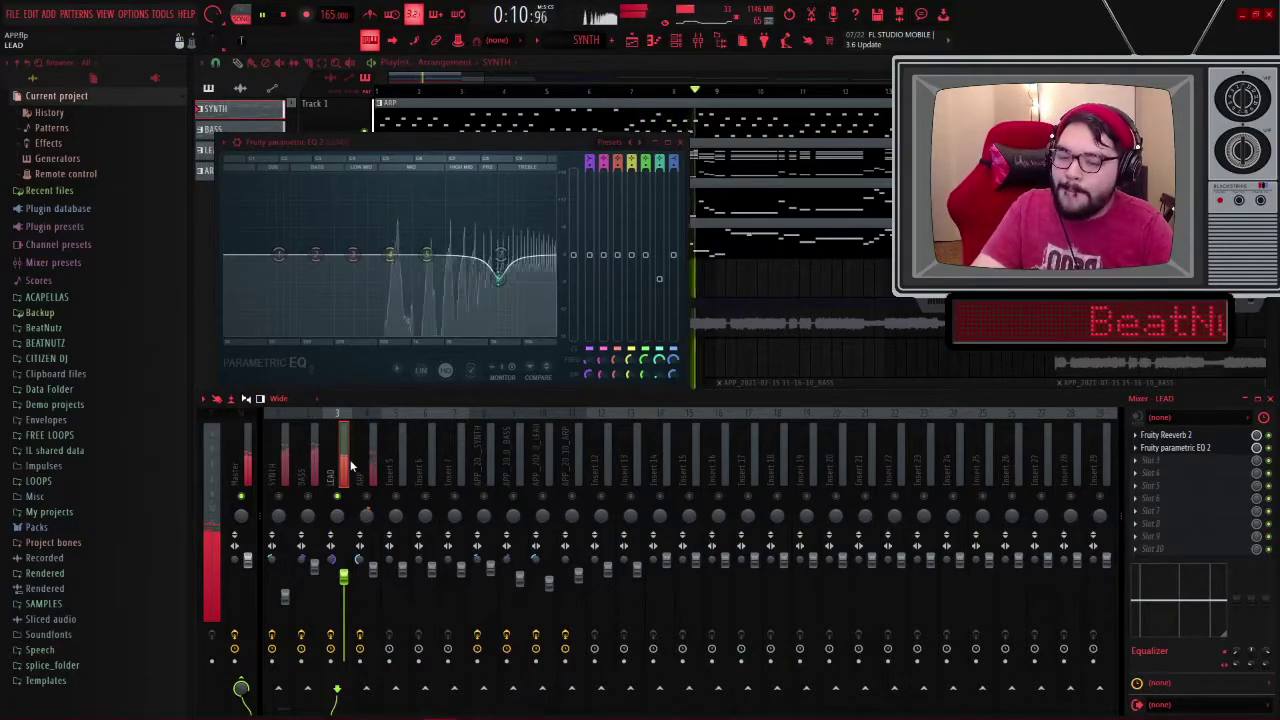
{"action": "key", "text": "space"}
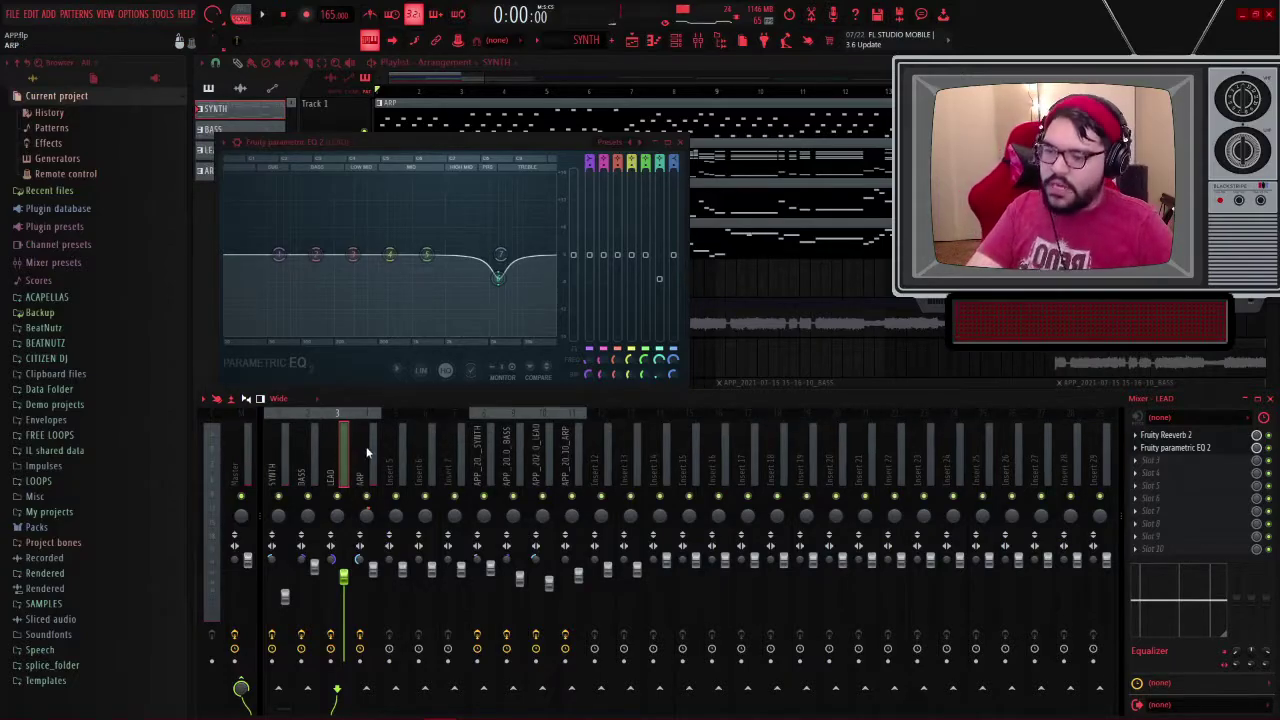
Step: Mute the SYNTH, BASS, LEAD and ARP inserts, leaving SYNTH selected, and hide the mixer
{"action": "left_click", "coordinate": [368, 451]}
{"action": "left_click", "coordinate": [286, 471]}
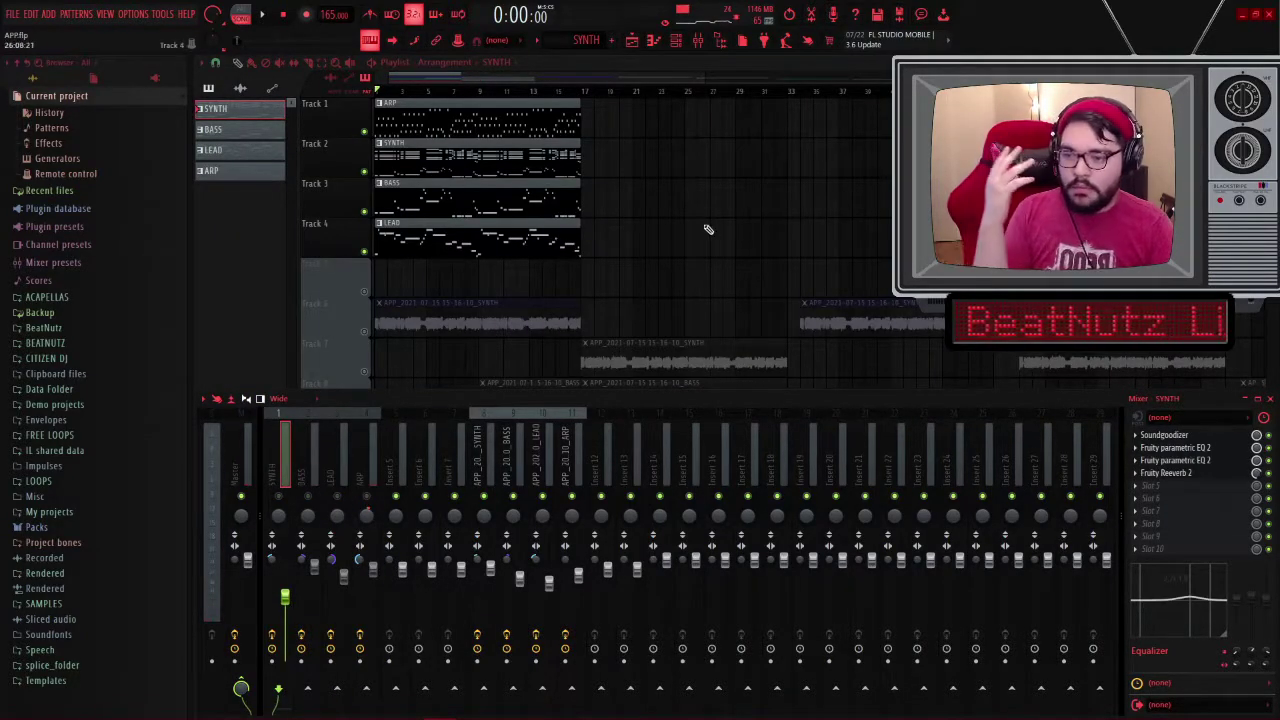
{"action": "key", "text": "F9"}
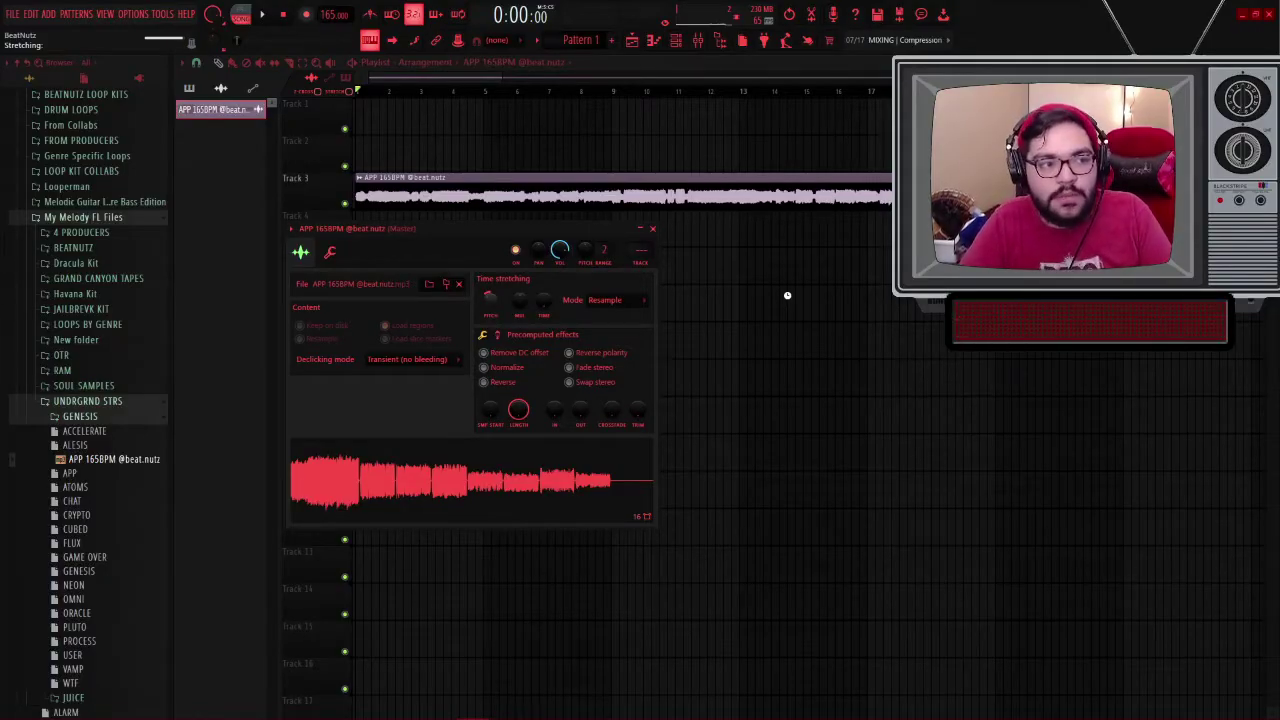
Step: Open the baby snare channel's notes during playback and duplicate its first four bars into bars 5 to 8
{"action": "key", "text": "space"}
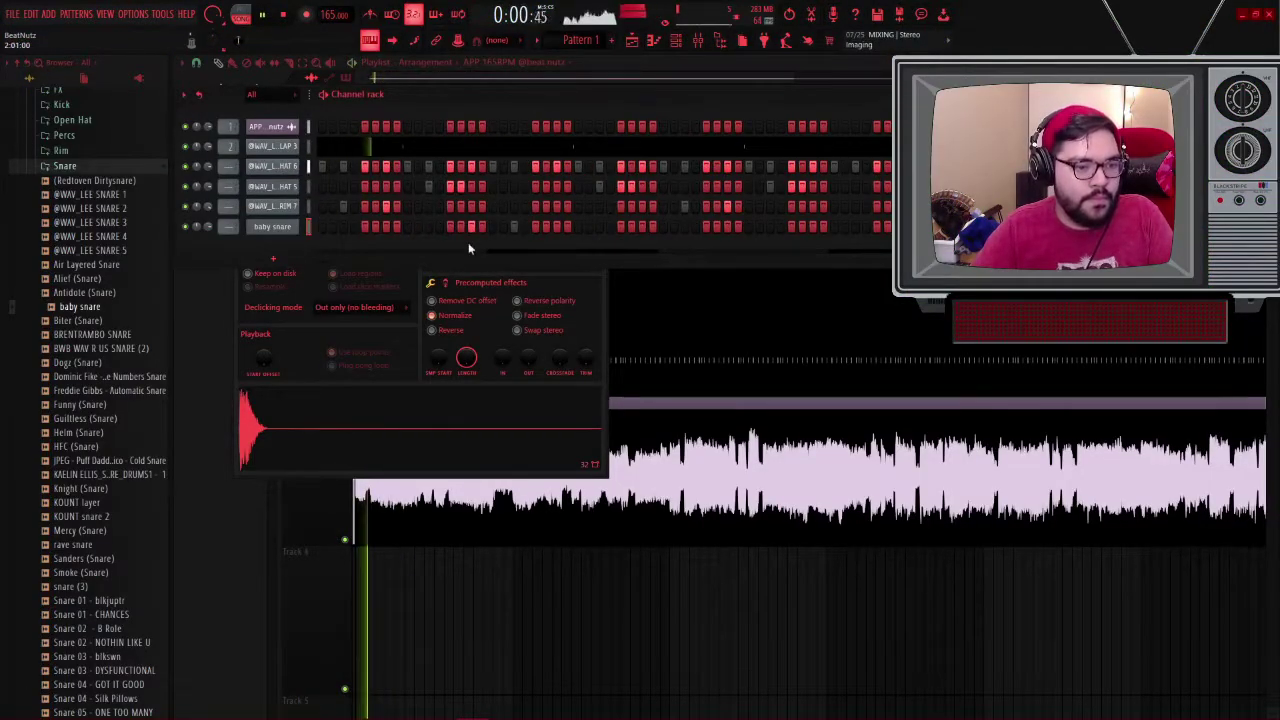
{"action": "left_click", "coordinate": [310, 227]}
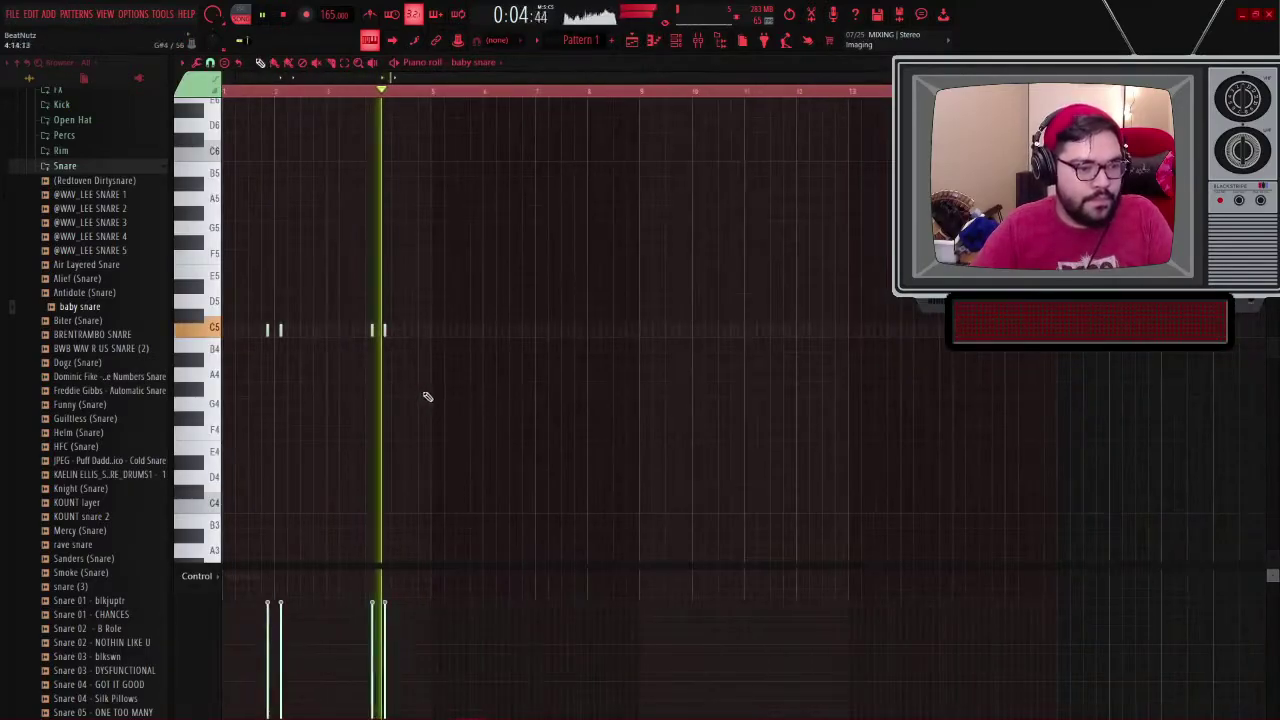
{"action": "scroll", "coordinate": [492, 374], "scroll_direction": "up", "scroll_amount": 4}
{"action": "scroll", "coordinate": [496, 388], "scroll_direction": "down", "scroll_amount": 5}
{"action": "key", "text": "ctrl+b"}
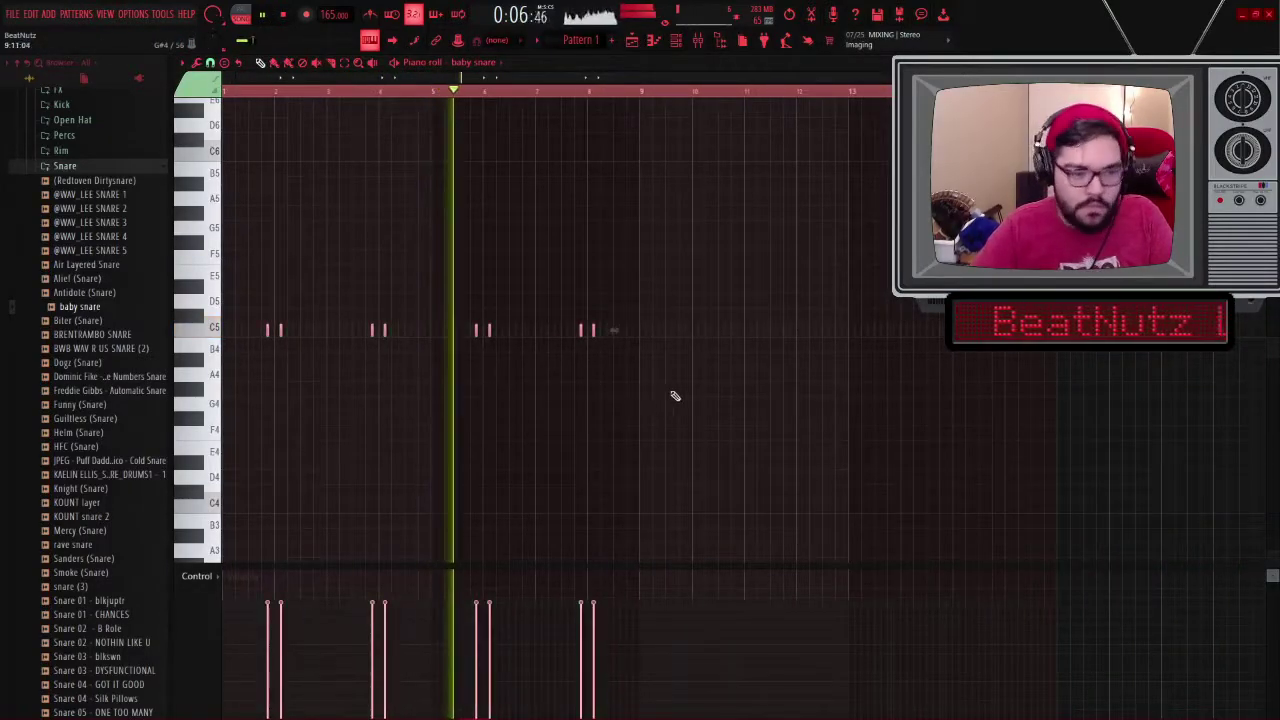
{"action": "scroll", "coordinate": [684, 397], "scroll_direction": "up", "scroll_amount": 3}
{"action": "scroll", "coordinate": [686, 398], "scroll_direction": "down", "scroll_amount": 3}
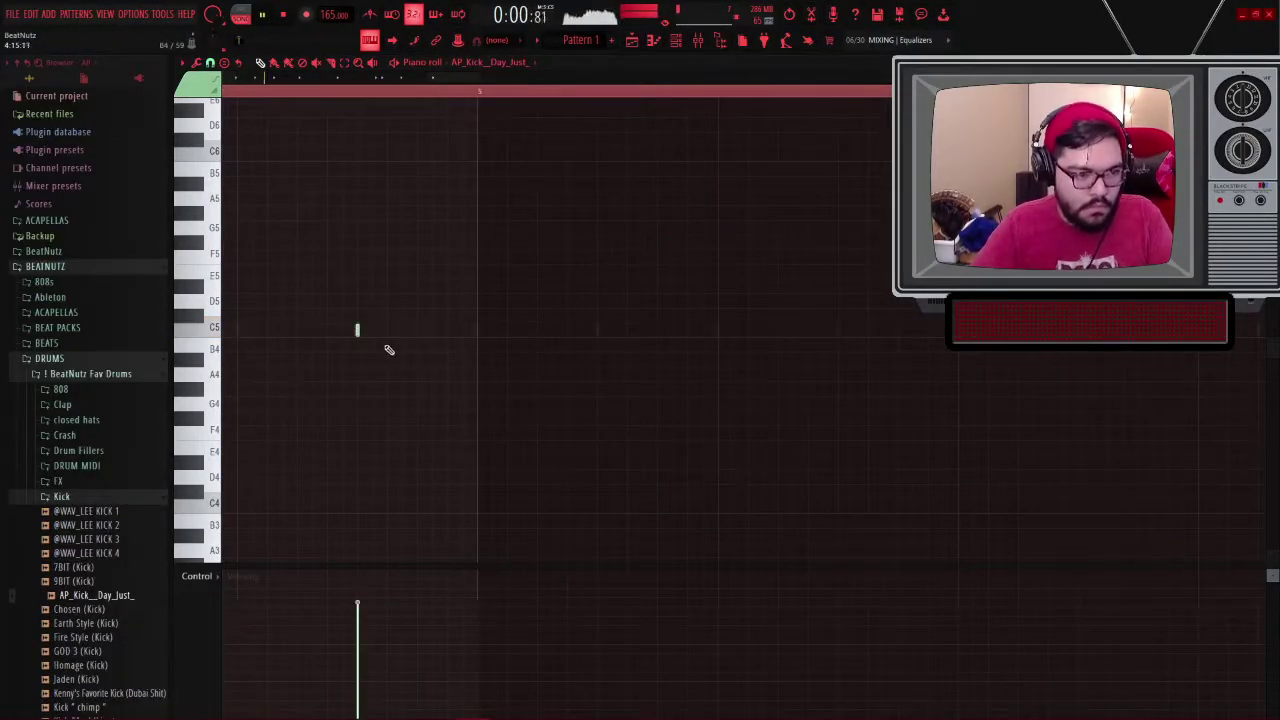
Step: Select all AP_Kick__Day_Just_ notes and duplicate the four-bar kick pattern into bars 5 to 8
{"action": "scroll", "coordinate": [395, 352], "scroll_direction": "down", "scroll_amount": 6}
{"action": "key", "text": "ctrl+a"}
{"action": "key", "text": "ctrl+b"}
{"action": "scroll", "coordinate": [441, 396], "scroll_direction": "up", "scroll_amount": 7}
{"action": "scroll", "coordinate": [460, 408], "scroll_direction": "down", "scroll_amount": 7}
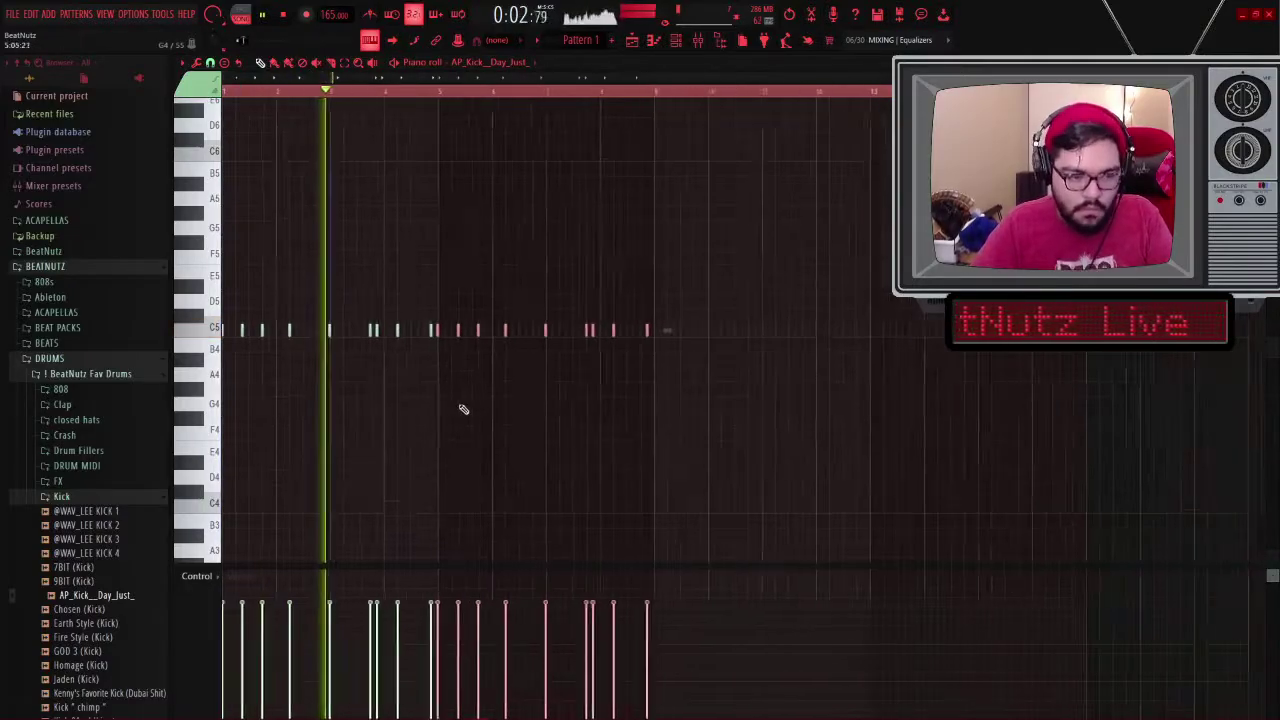
Step: Extend the AP_Kick__Day_Just_ pattern through bar 16 and deselect the notes
{"action": "scroll", "coordinate": [660, 394], "scroll_direction": "up", "scroll_amount": 6}
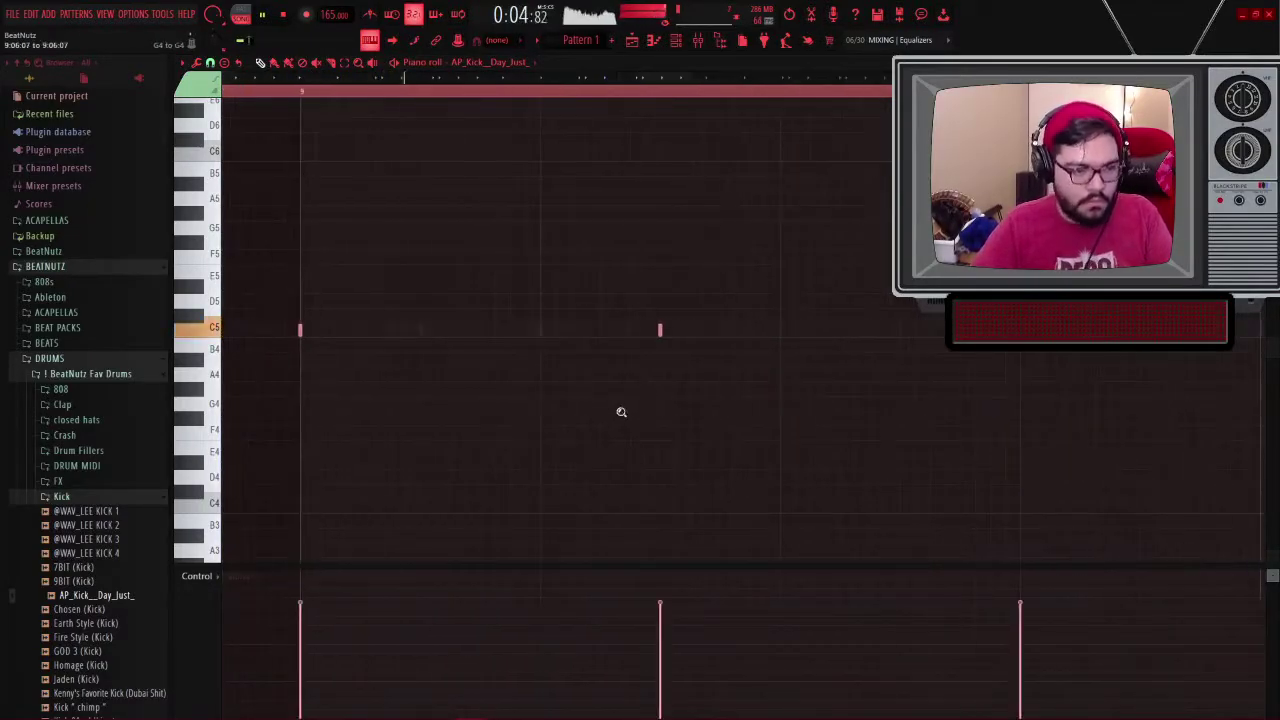
{"action": "scroll", "coordinate": [620, 412], "scroll_direction": "down", "scroll_amount": 6}
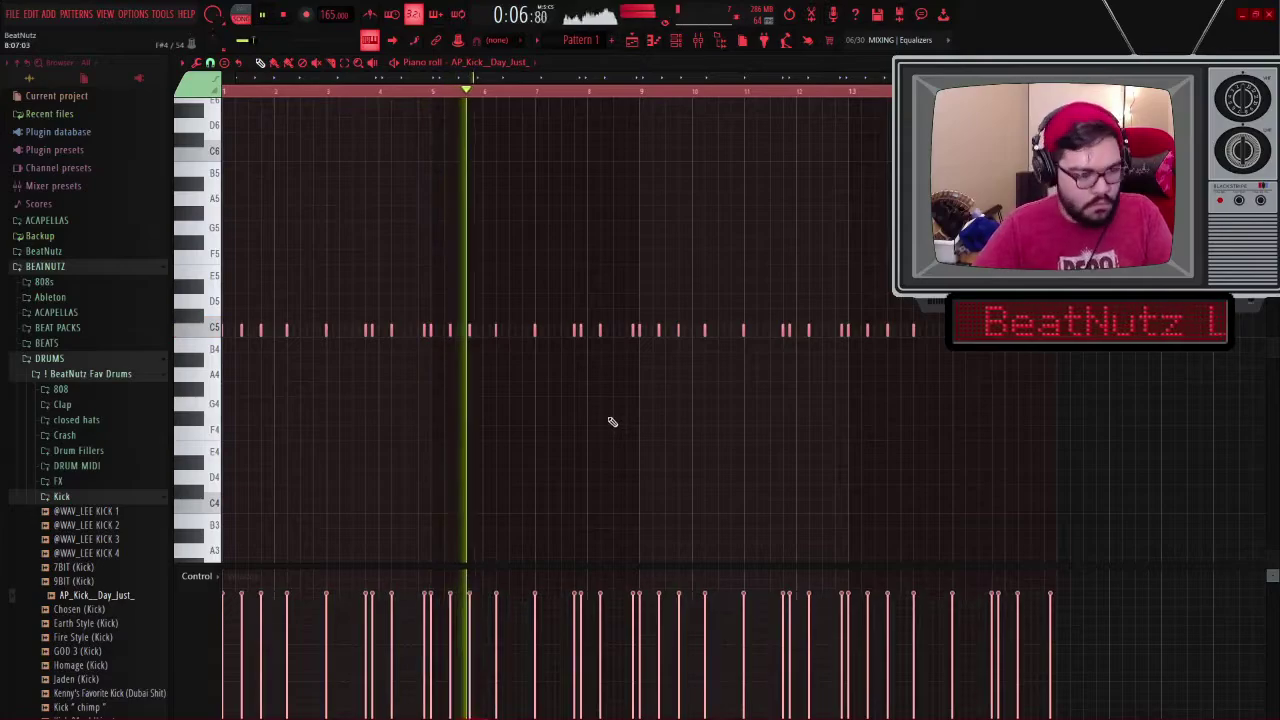
{"action": "key", "text": "ctrl+d"}
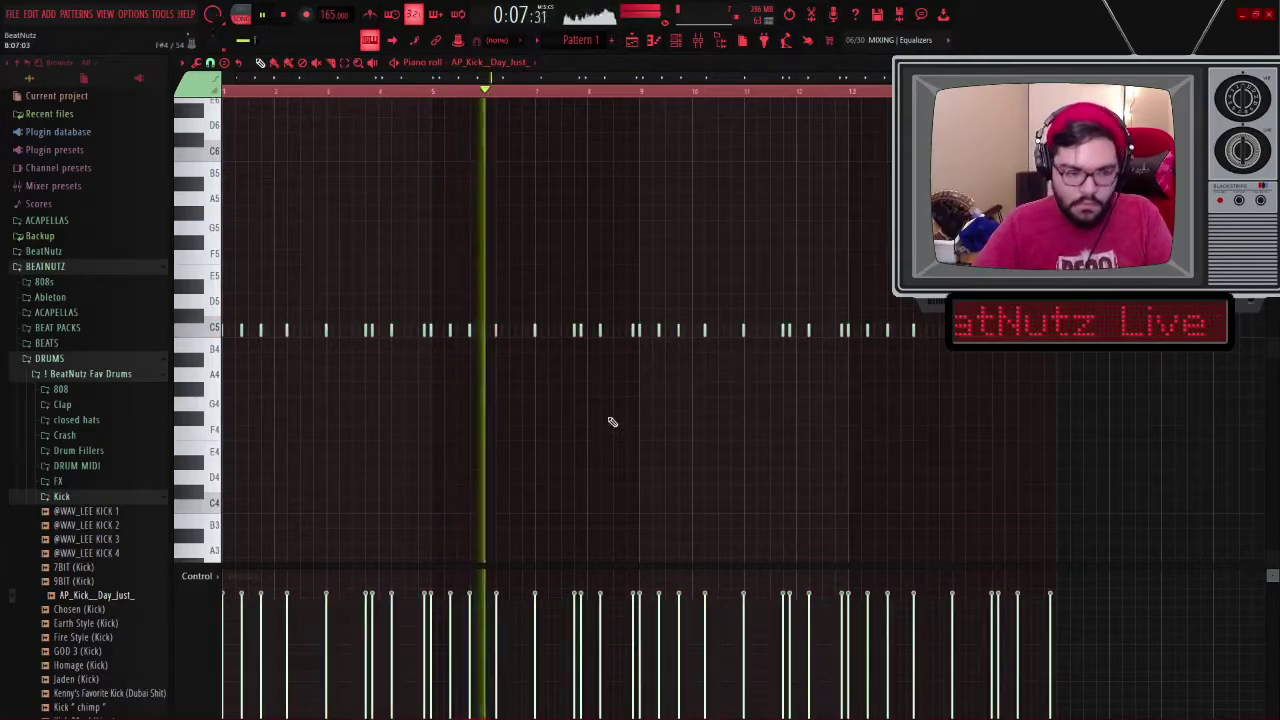
Step: Route the AP_Kick__Day_Just_ channel to mixer insert 3, then select the melody loop's insert
{"action": "left_click", "coordinate": [686, 45]}
{"action": "left_click", "coordinate": [696, 45]}
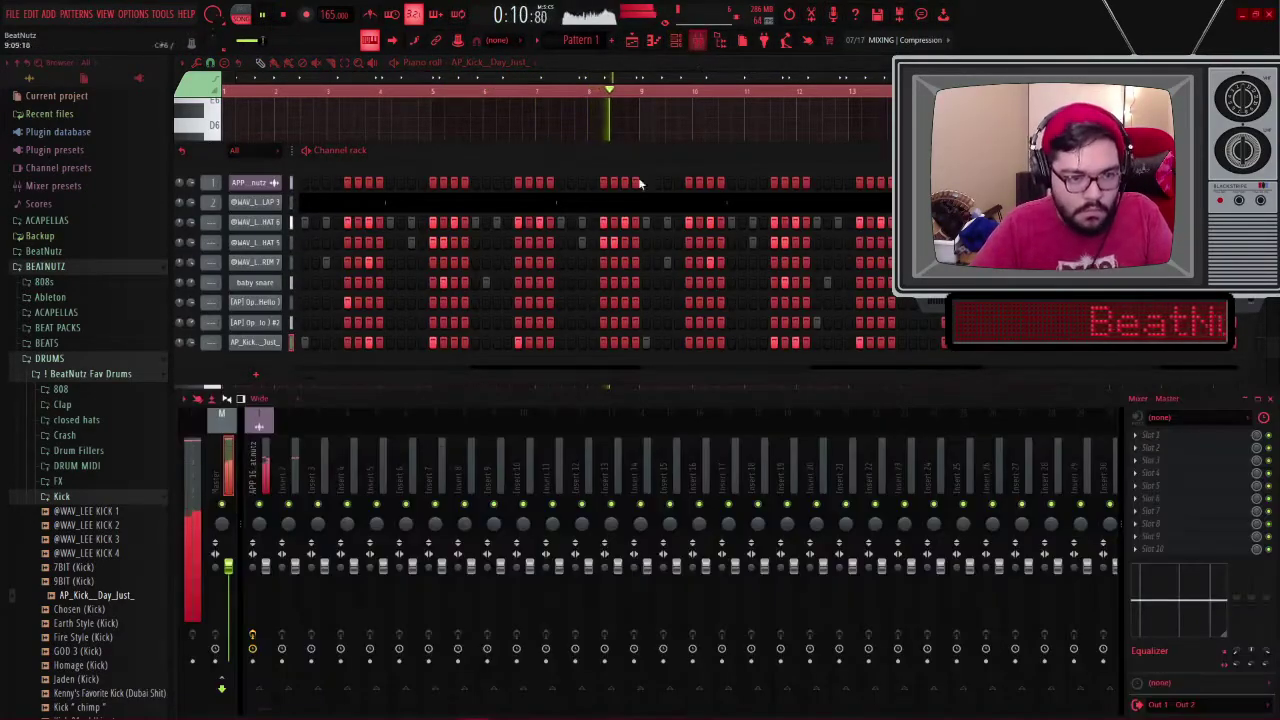
{"action": "left_click", "coordinate": [323, 483]}
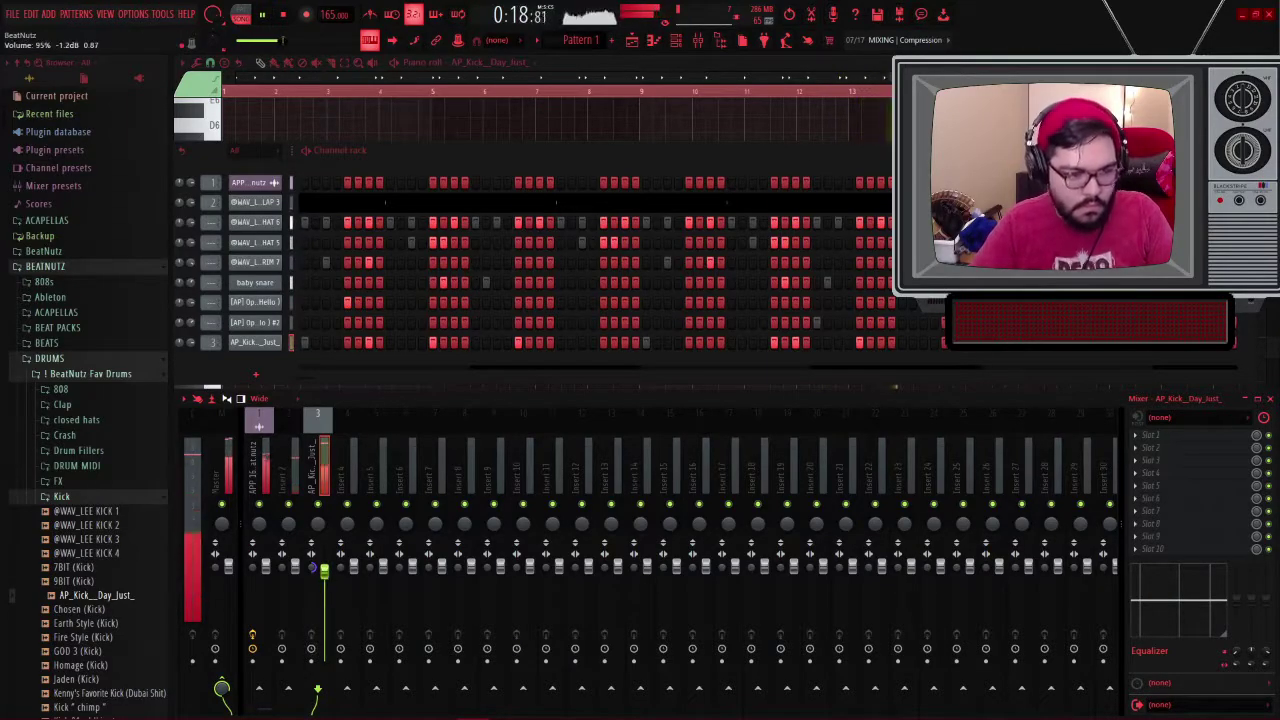
{"action": "left_click", "coordinate": [258, 470]}
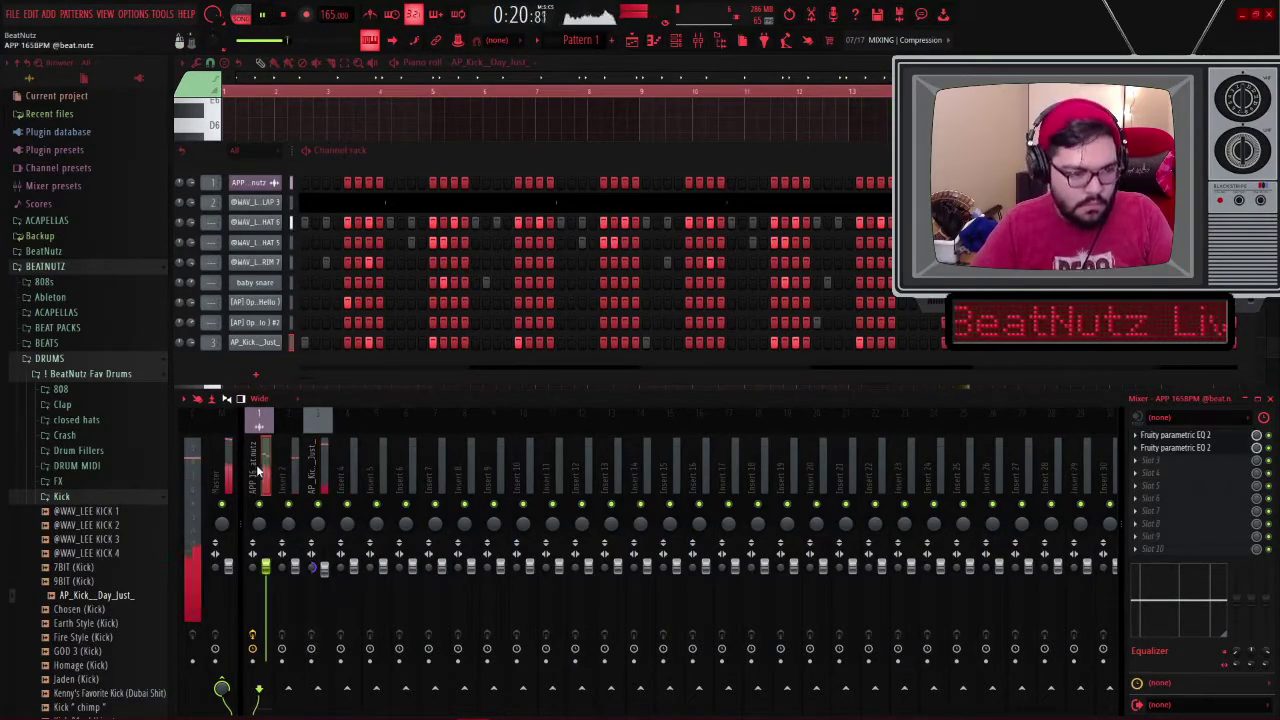
Step: Add the shrsh percussion sample from the browser as a new channel in the channel rack
{"action": "key", "text": "space"}
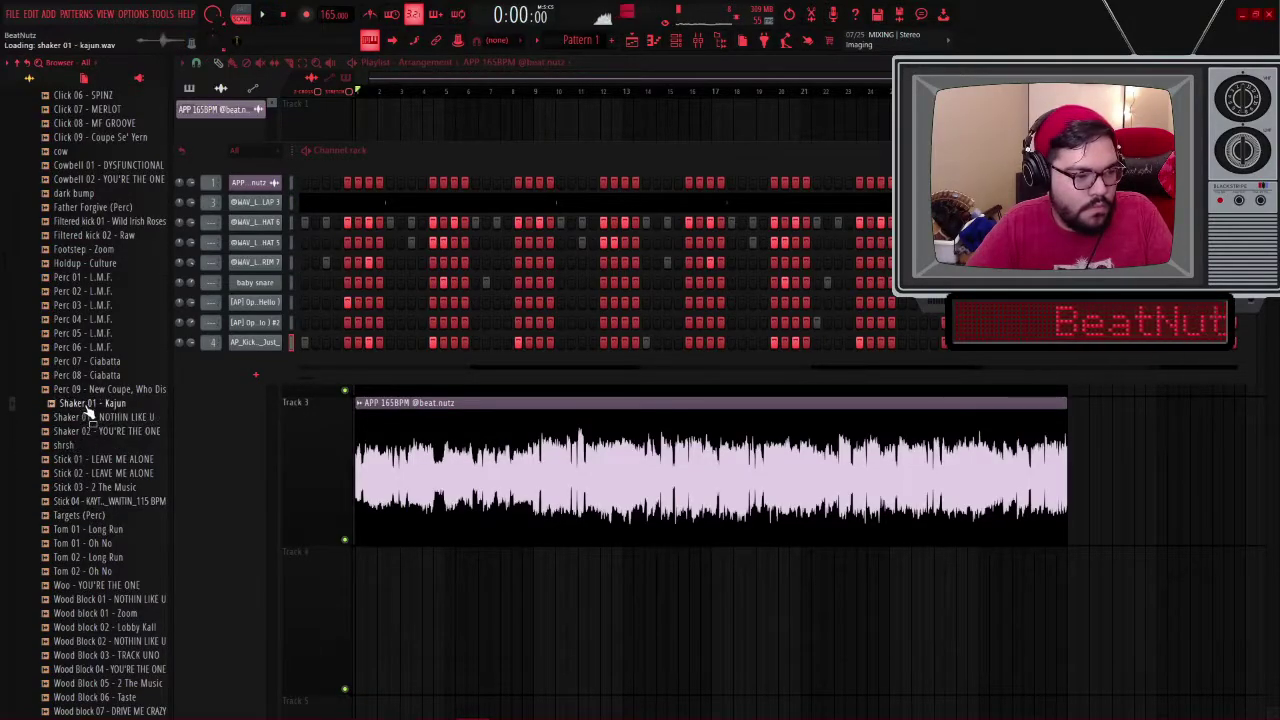
{"action": "key", "text": "space"}
{"action": "left_click_drag", "start_coordinate": [88, 446], "coordinate": [160, 430]}
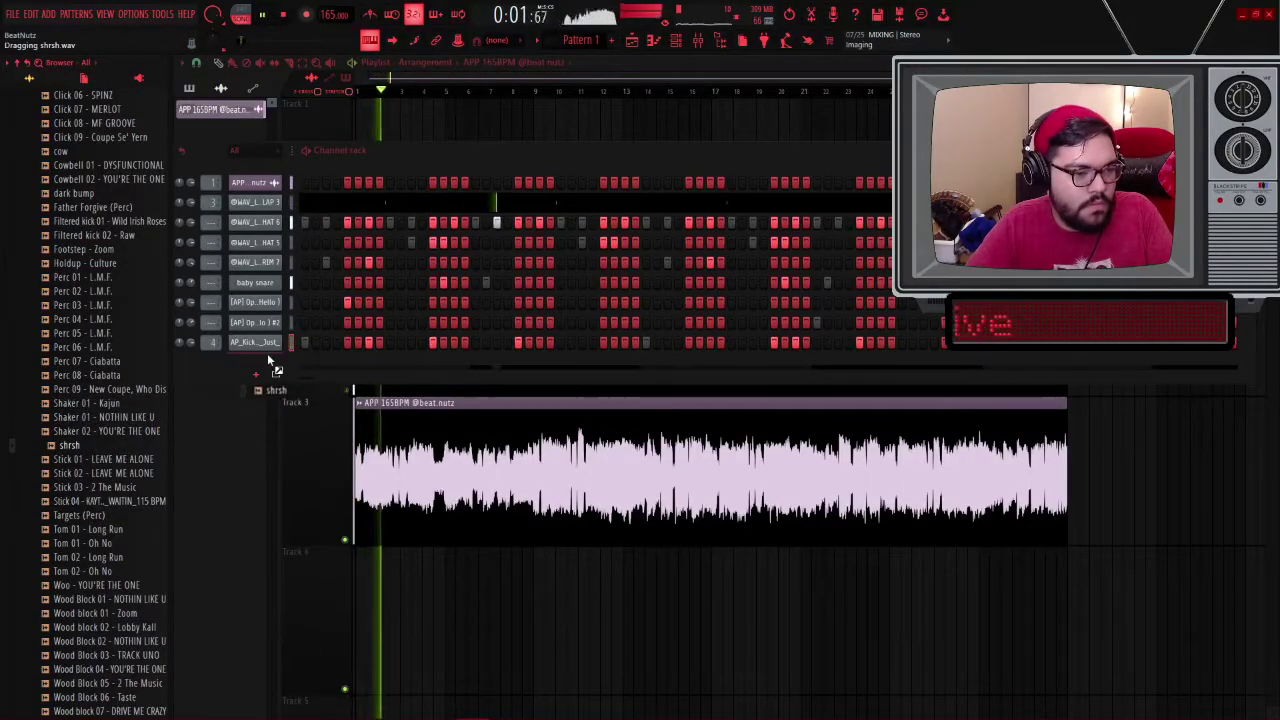
{"action": "left_click_drag", "start_coordinate": [267, 353], "coordinate": [262, 368]}
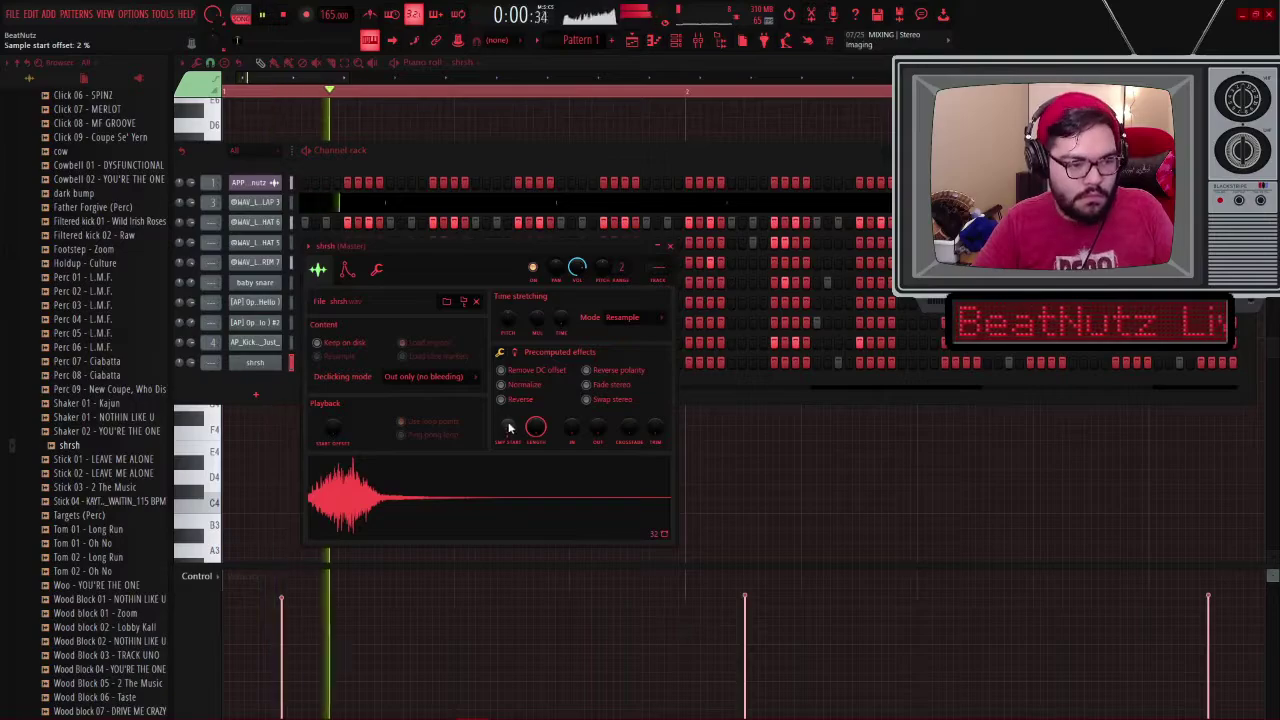
Step: Nudge all shrsh notes slightly earlier in the piano roll
{"action": "right_click", "coordinate": [805, 459]}
{"action": "key", "text": "shift+Left"}
{"action": "key", "text": "shift+Left"}
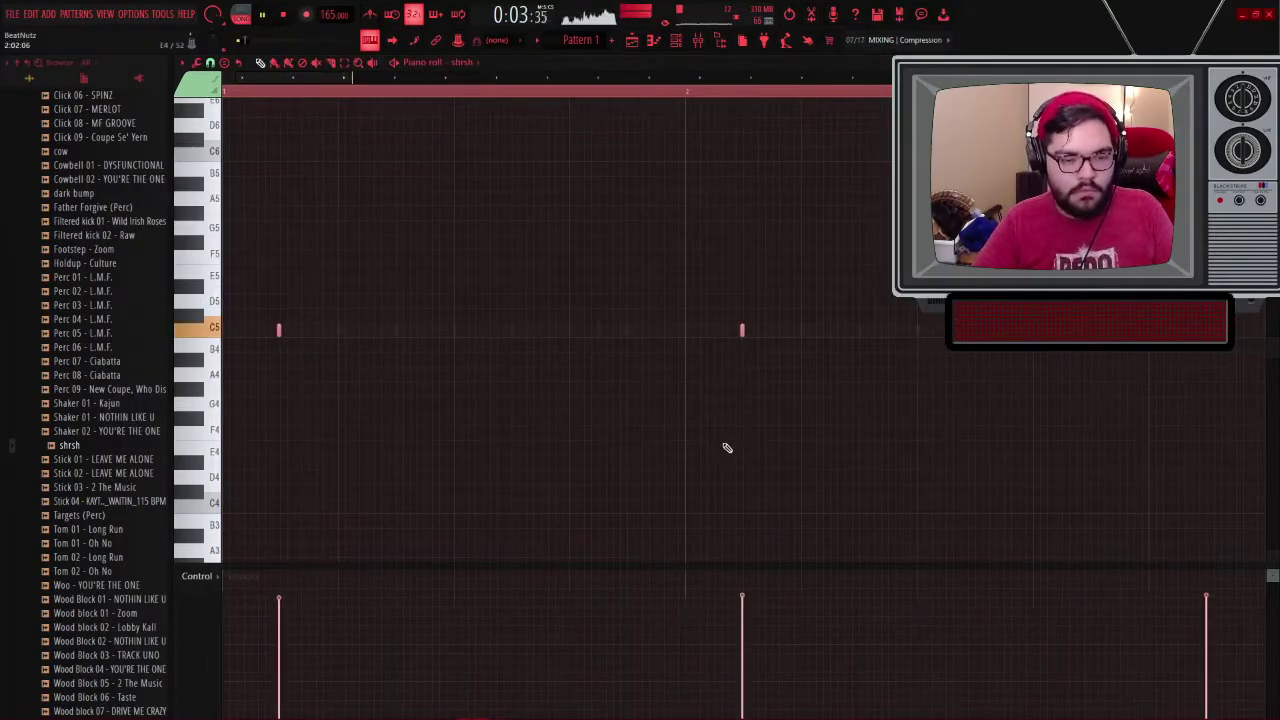
Step: Switch from the shrsh notes to the baby snare channel and randomize all of its note velocities
{"action": "left_click", "coordinate": [461, 62]}
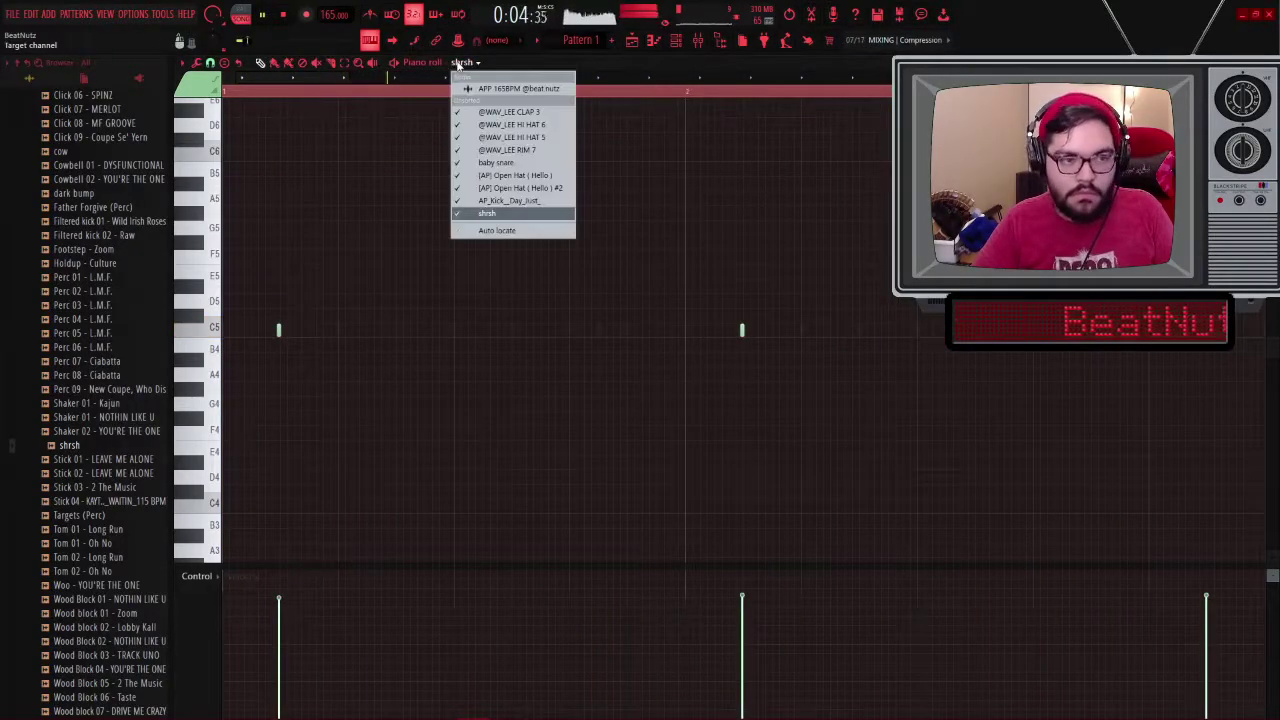
{"action": "left_click", "coordinate": [494, 188]}
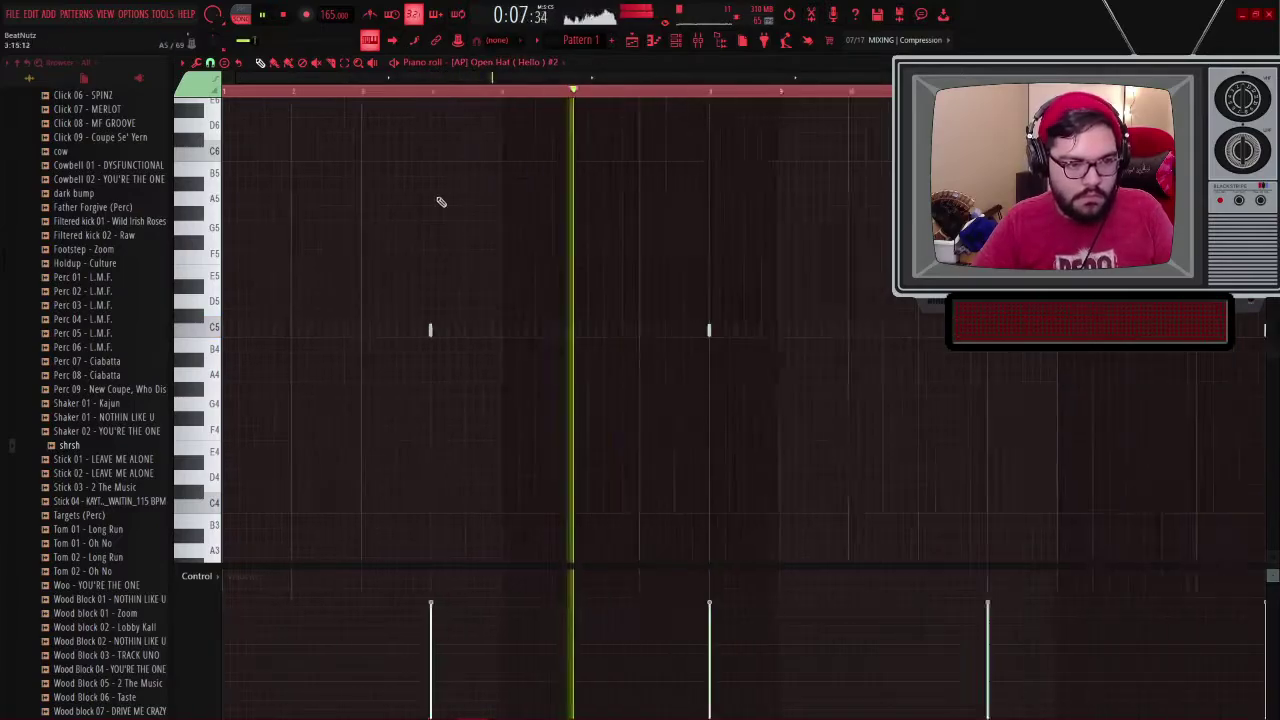
{"action": "scroll", "coordinate": [441, 202], "scroll_direction": "down", "scroll_amount": 1, "text": "ctrl"}
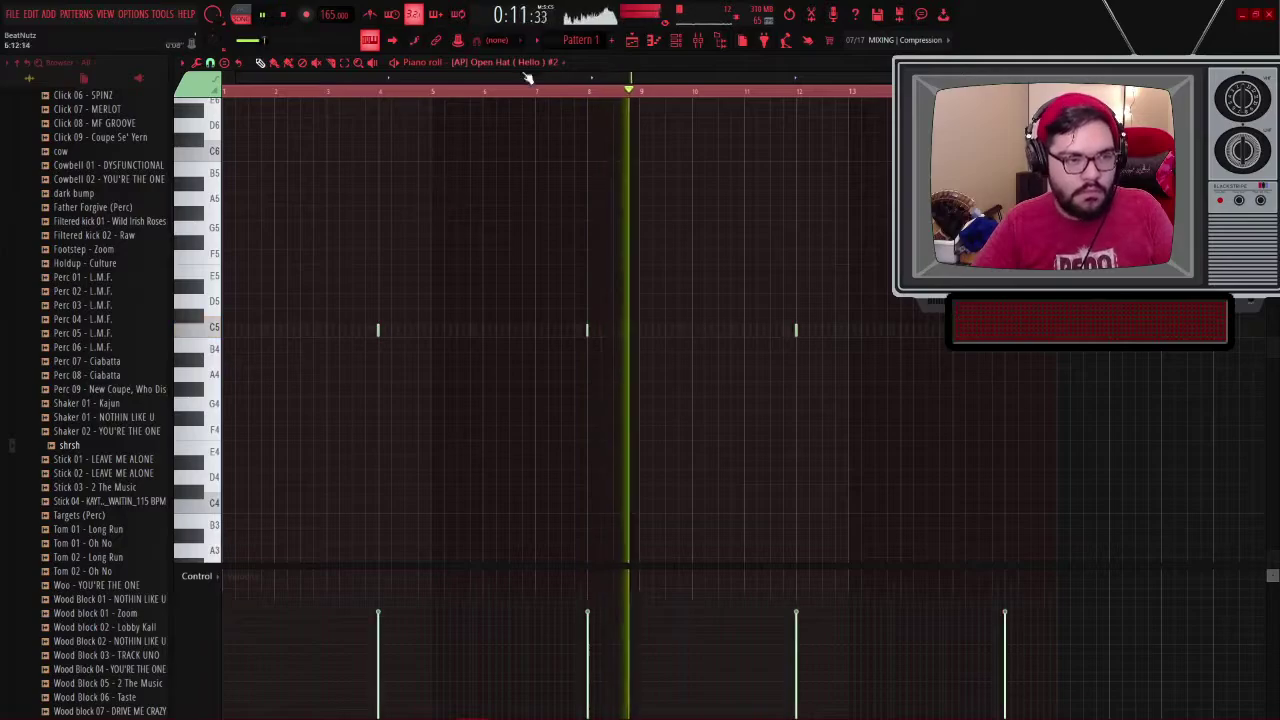
{"action": "scroll", "coordinate": [537, 66], "scroll_direction": "up", "scroll_amount": 1}
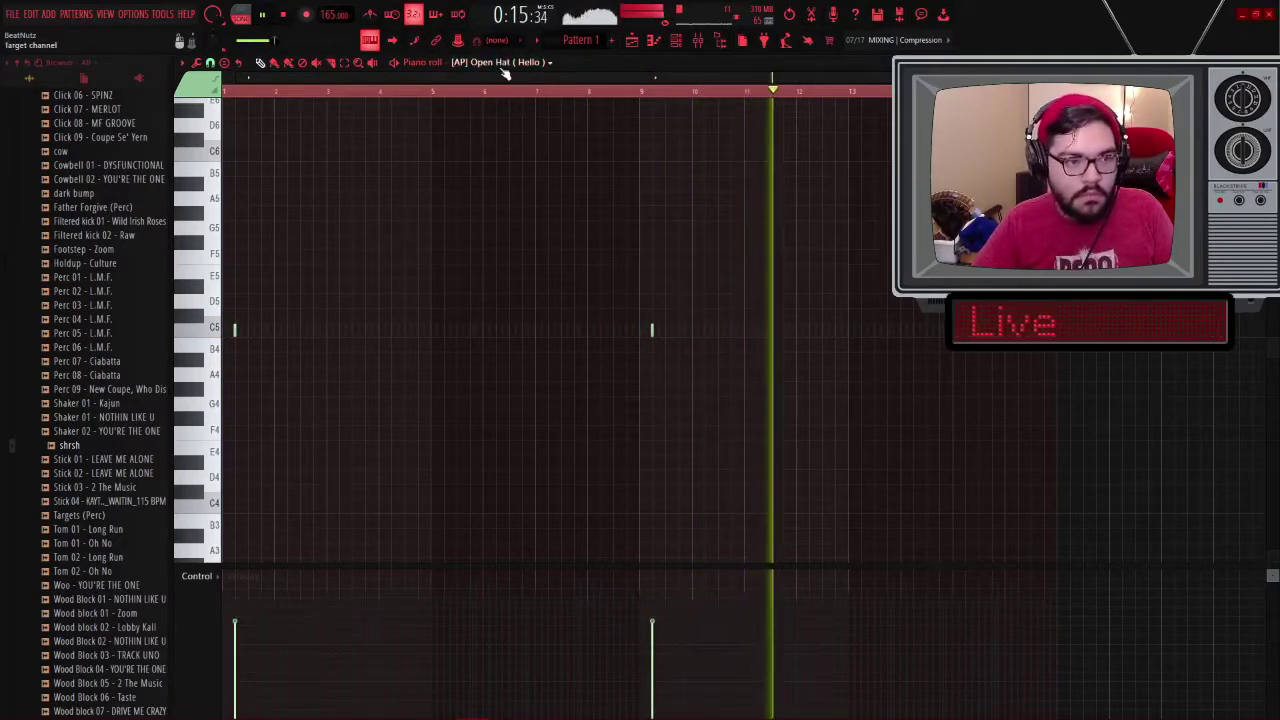
{"action": "scroll", "coordinate": [505, 66], "scroll_direction": "up", "scroll_amount": 1}
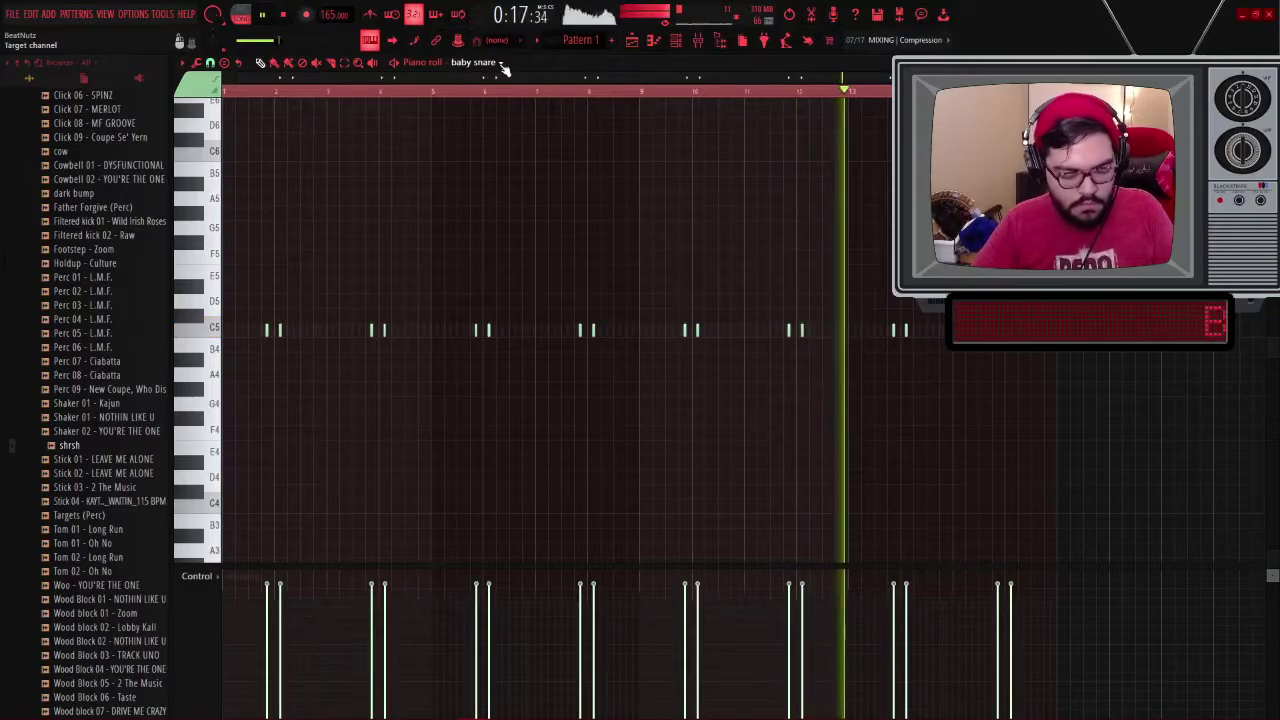
{"action": "key", "text": "ctrl+a"}
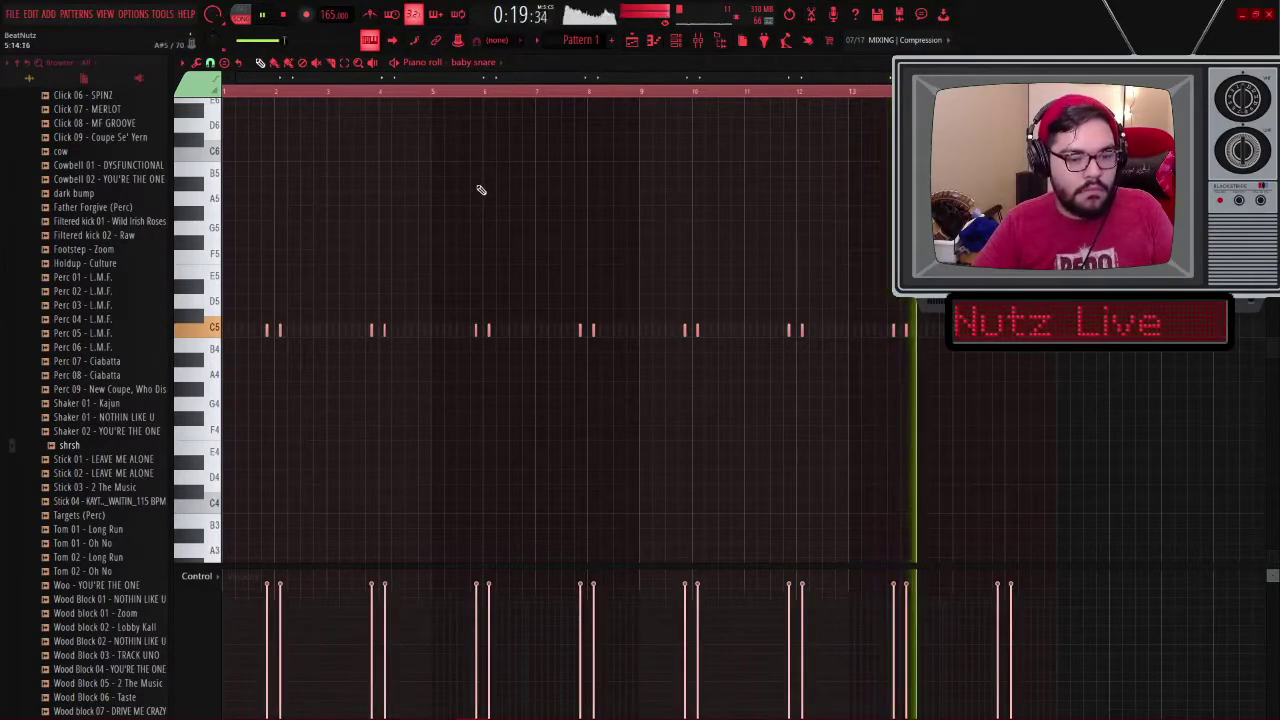
{"action": "key", "text": "alt+r"}
{"action": "left_click", "coordinate": [602, 443]}
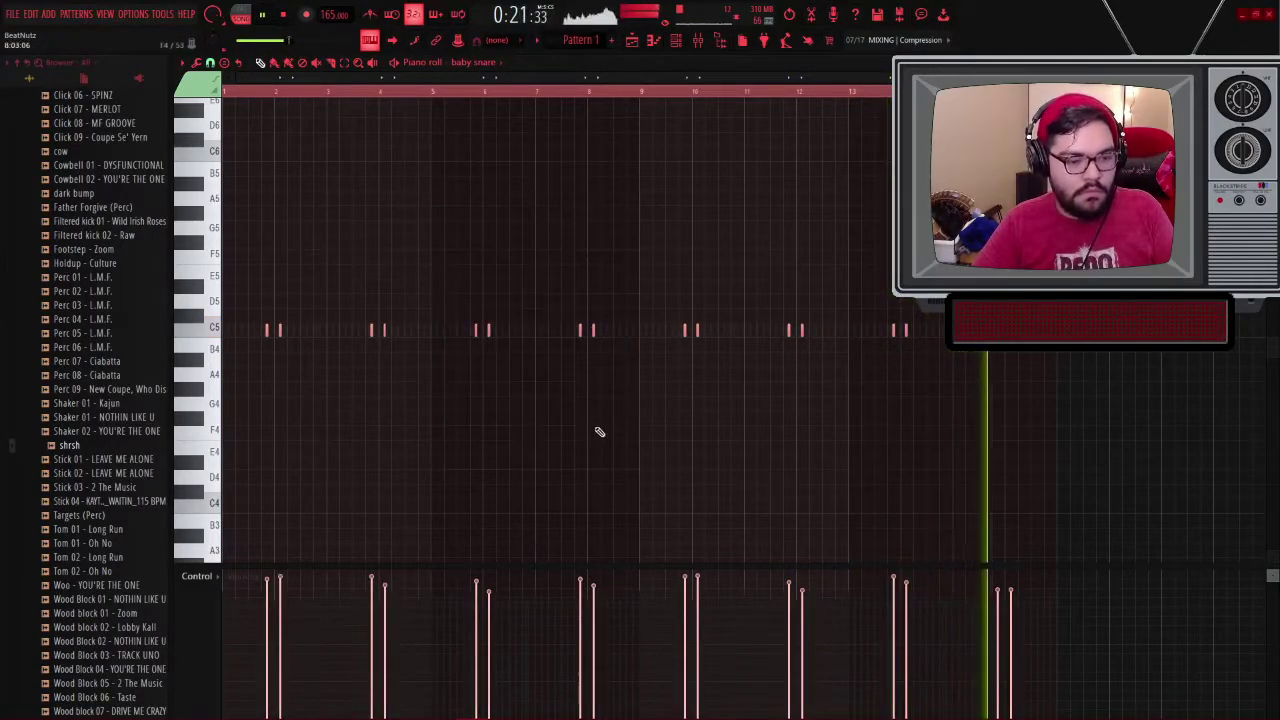
{"action": "key", "text": "ctrl+d"}
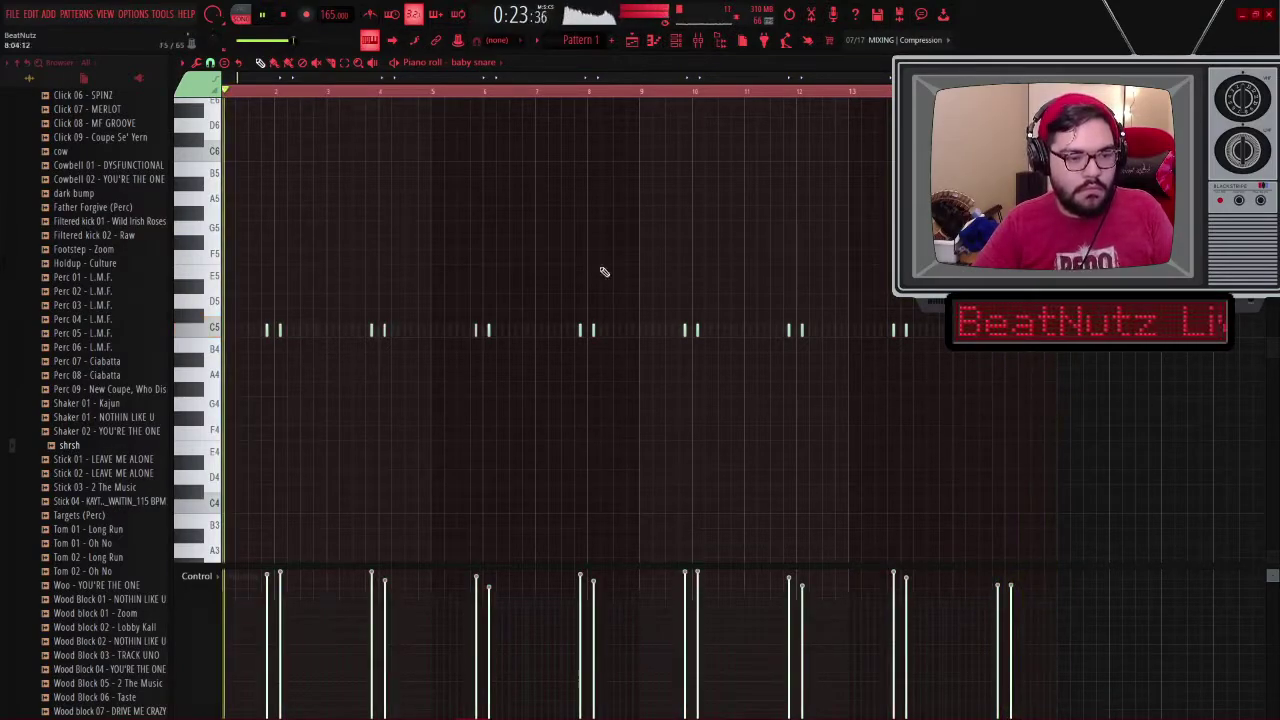
{"action": "scroll", "coordinate": [498, 66], "scroll_direction": "down", "scroll_amount": 1}
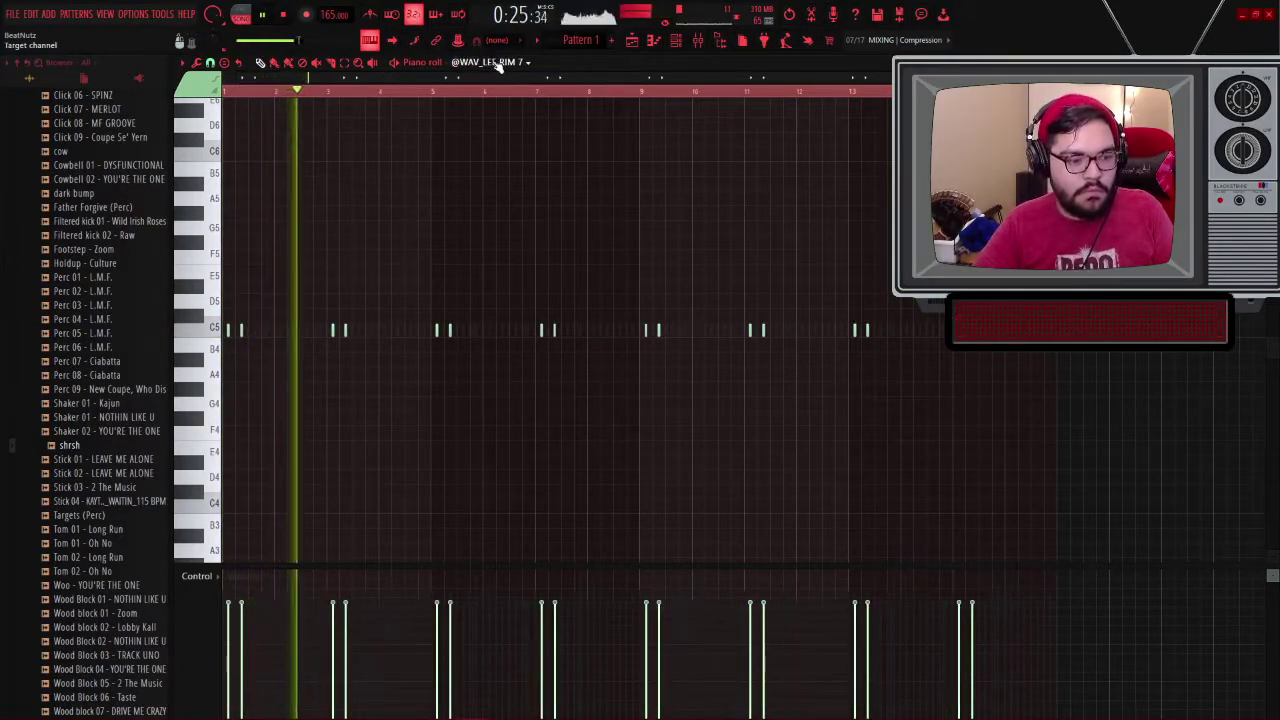
{"action": "key", "text": "ctrl+a"}
{"action": "key", "text": "alt+r"}
{"action": "left_click", "coordinate": [590, 443]}
{"action": "key", "text": "space"}
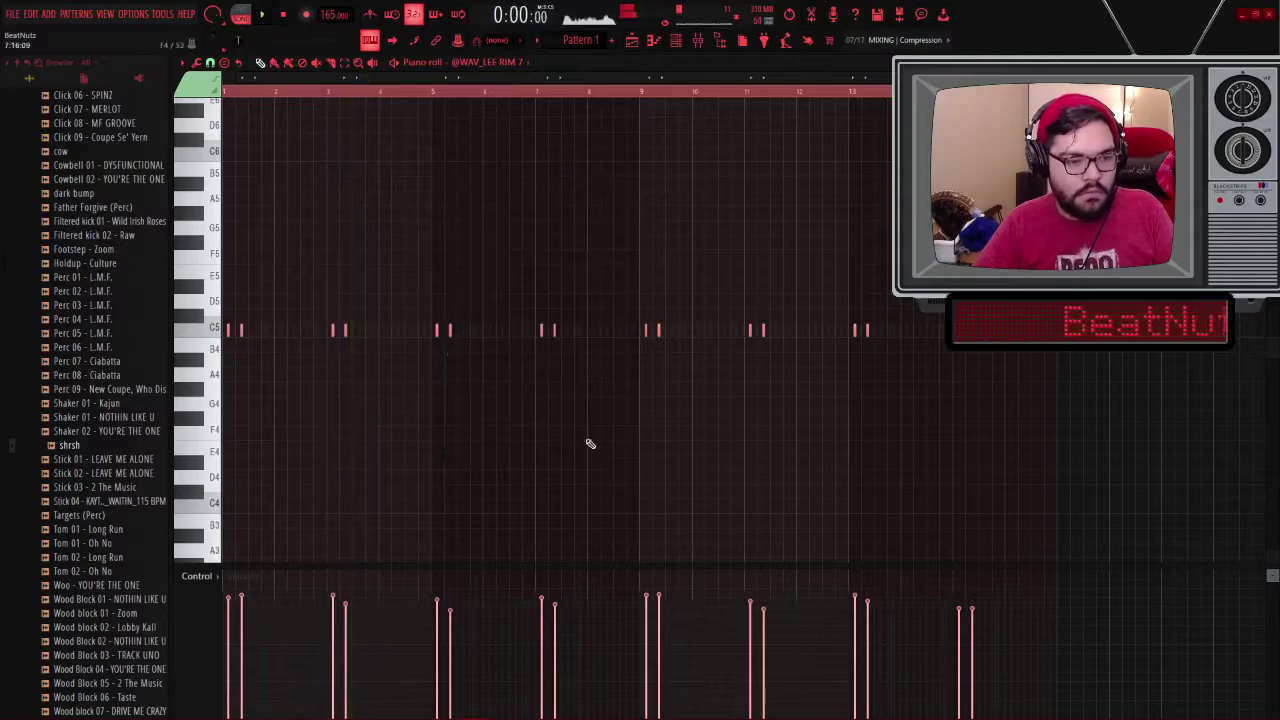
{"action": "key", "text": "space"}
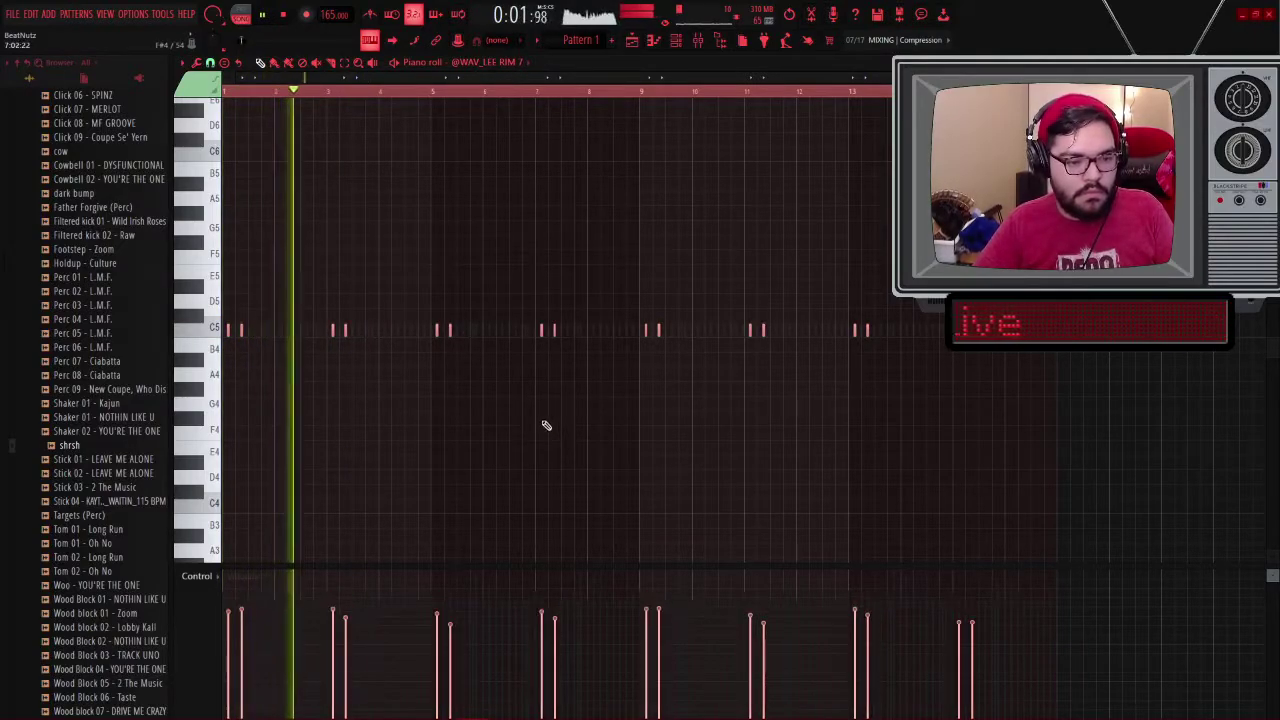
{"action": "scroll", "coordinate": [530, 64], "scroll_direction": "down", "scroll_amount": 1}
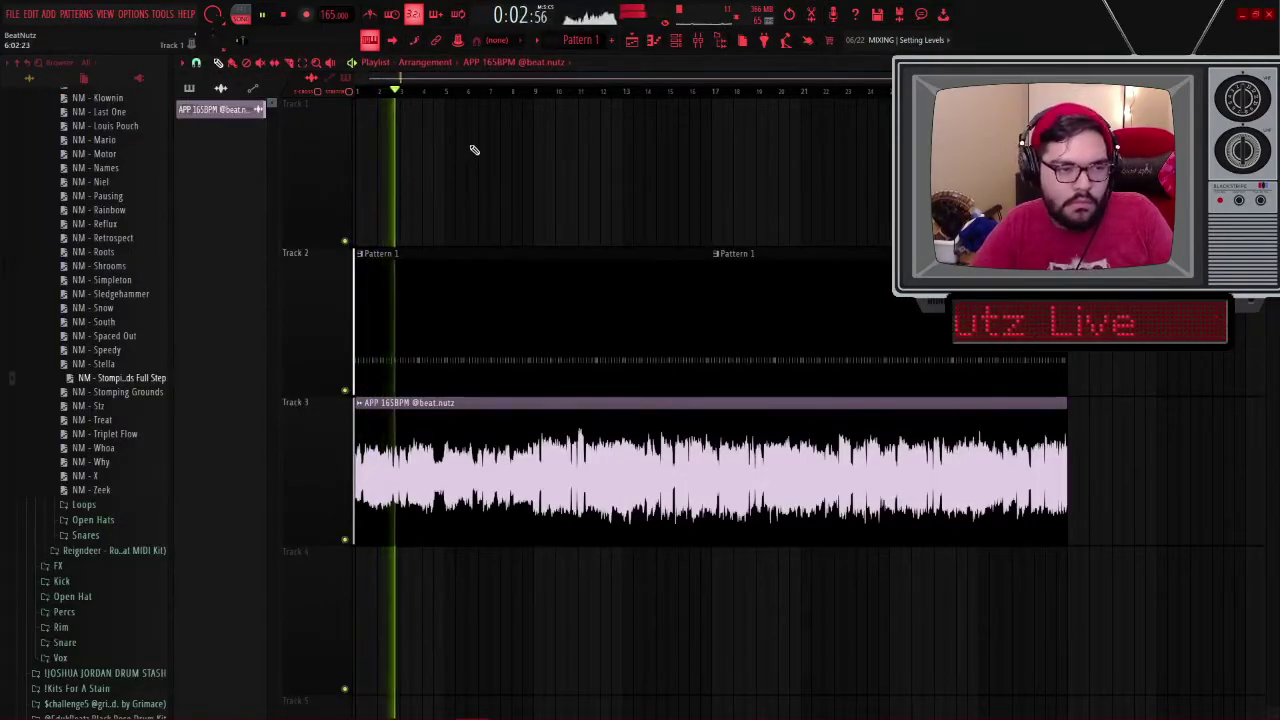
Step: Inspect the melody loop's mixer insert and look through the channels' notes in the piano roll
{"action": "left_click", "coordinate": [697, 44]}
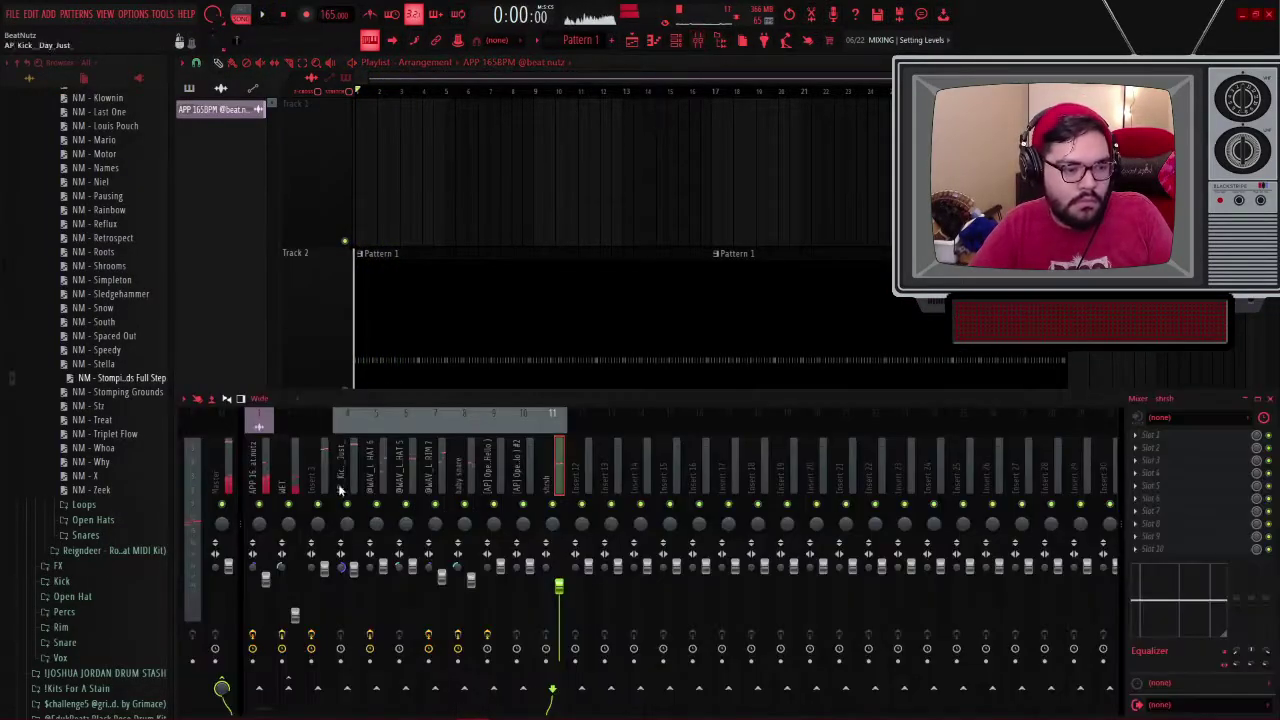
{"action": "left_click", "coordinate": [265, 465]}
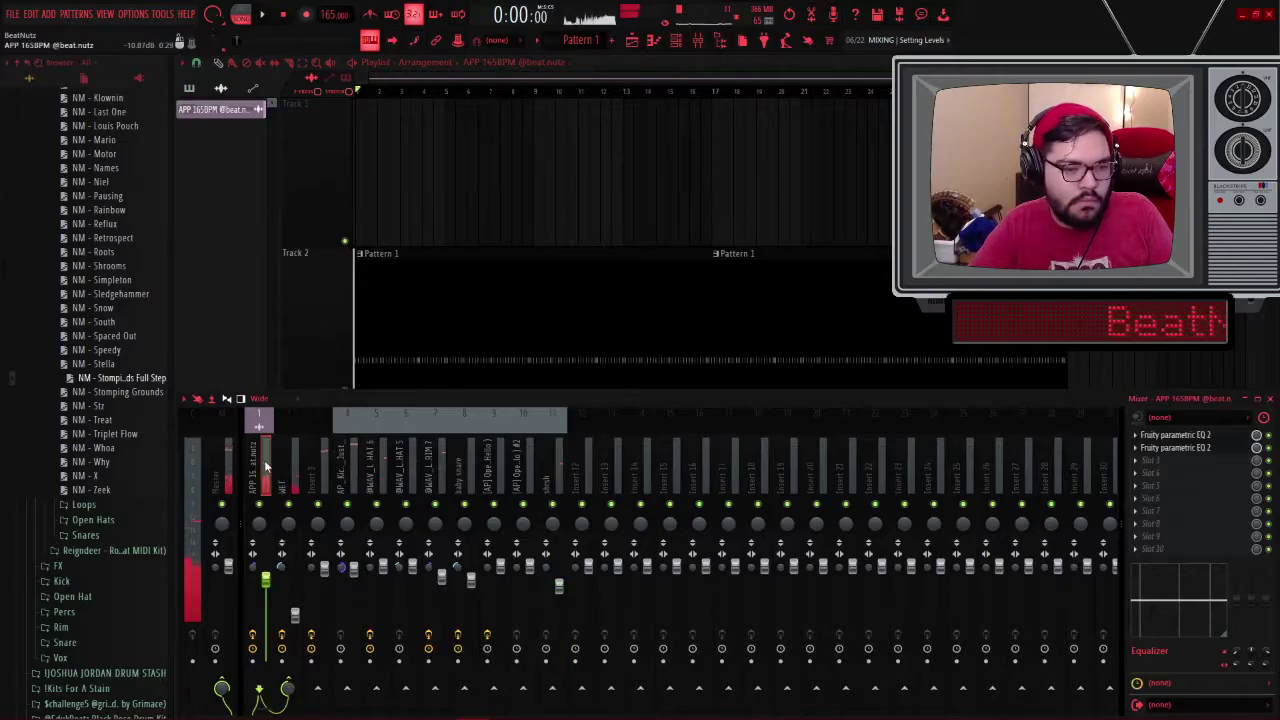
{"action": "left_click", "coordinate": [653, 42]}
{"action": "scroll", "coordinate": [515, 63], "scroll_direction": "up", "scroll_amount": 3}
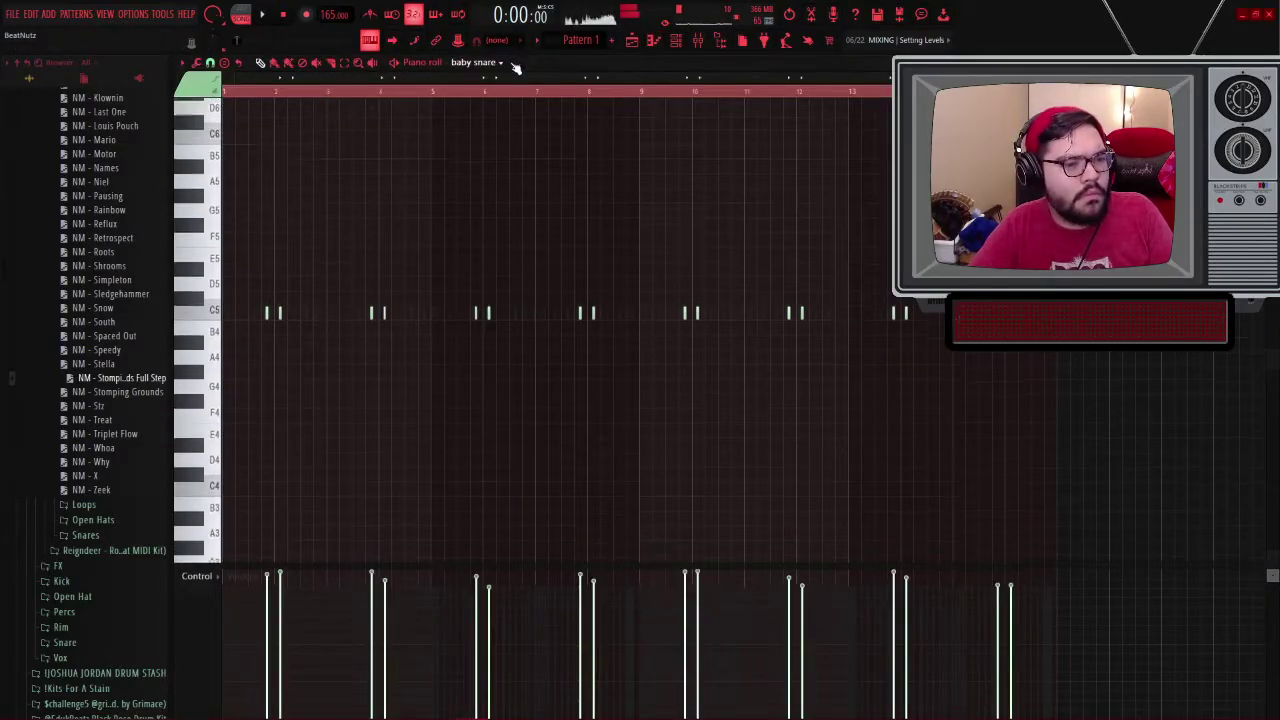
{"action": "scroll", "coordinate": [490, 64], "scroll_direction": "up", "scroll_amount": 2}
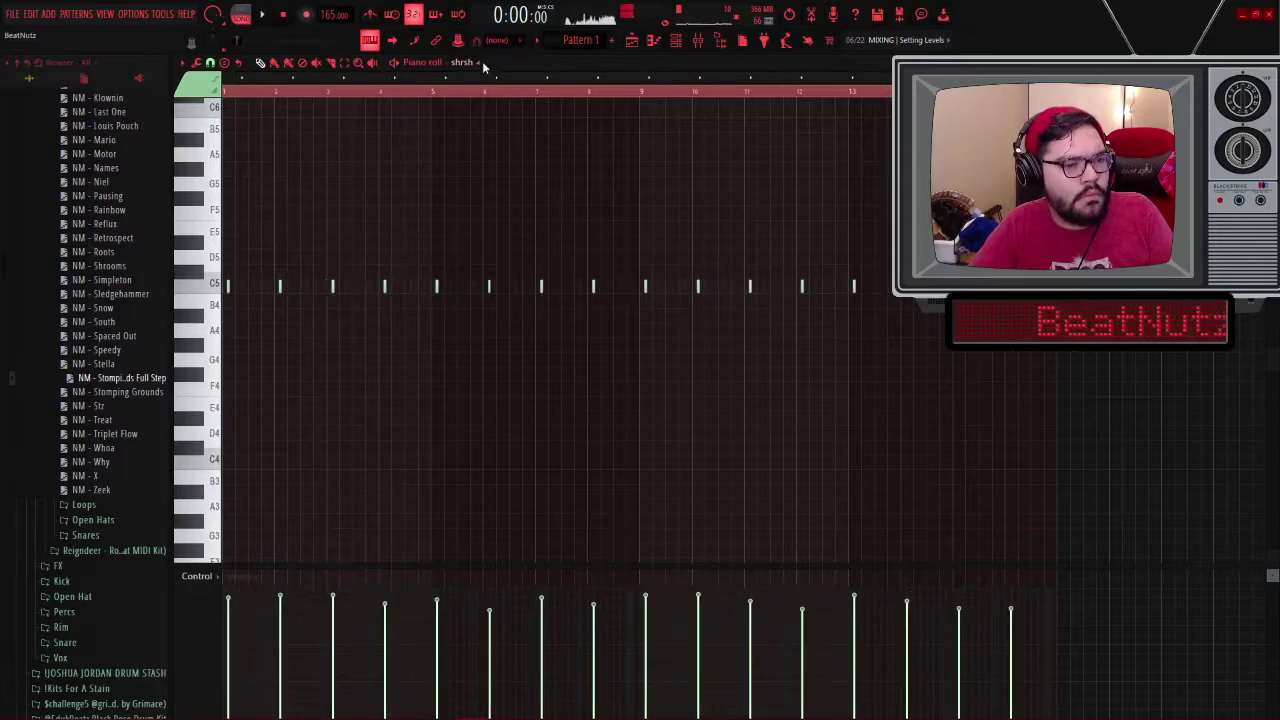
{"action": "key", "text": "space"}
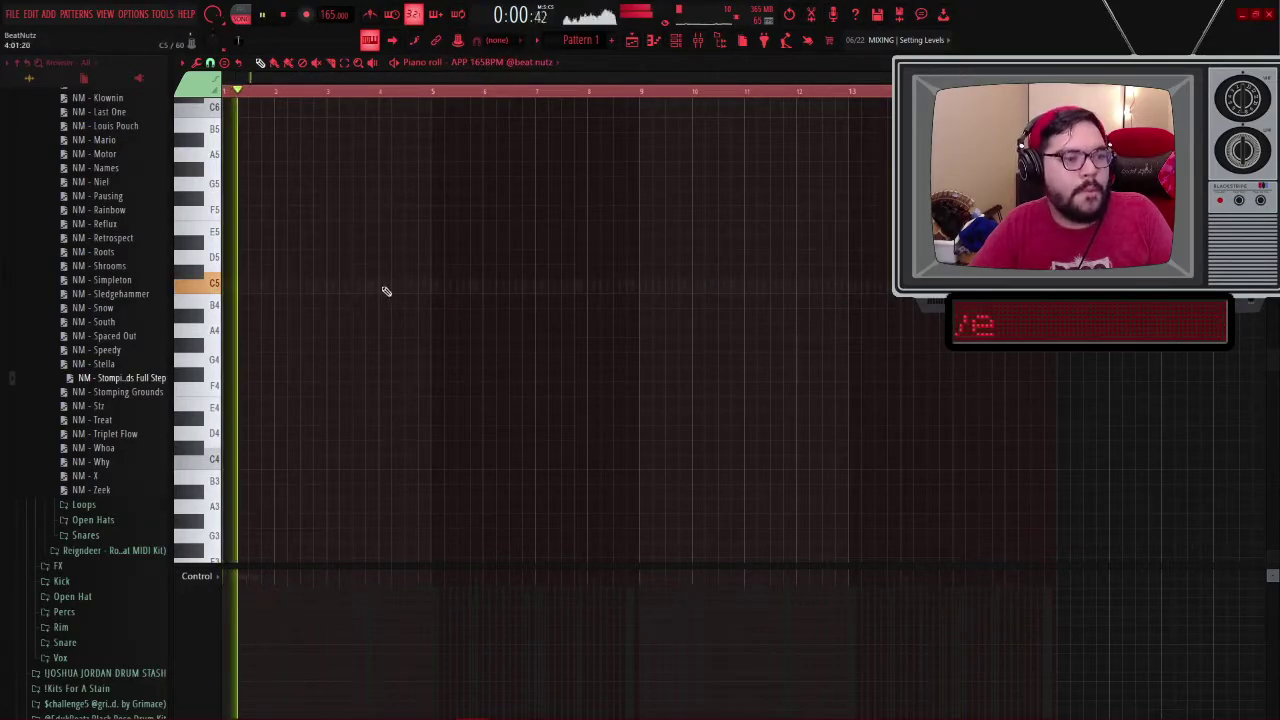
Step: Move the APP 165BPM audio clip from Track 3 to Track 1 in the playlist and deselect it
{"action": "left_click", "coordinate": [631, 40]}
{"action": "scroll", "coordinate": [538, 182], "scroll_direction": "down", "scroll_amount": 1}
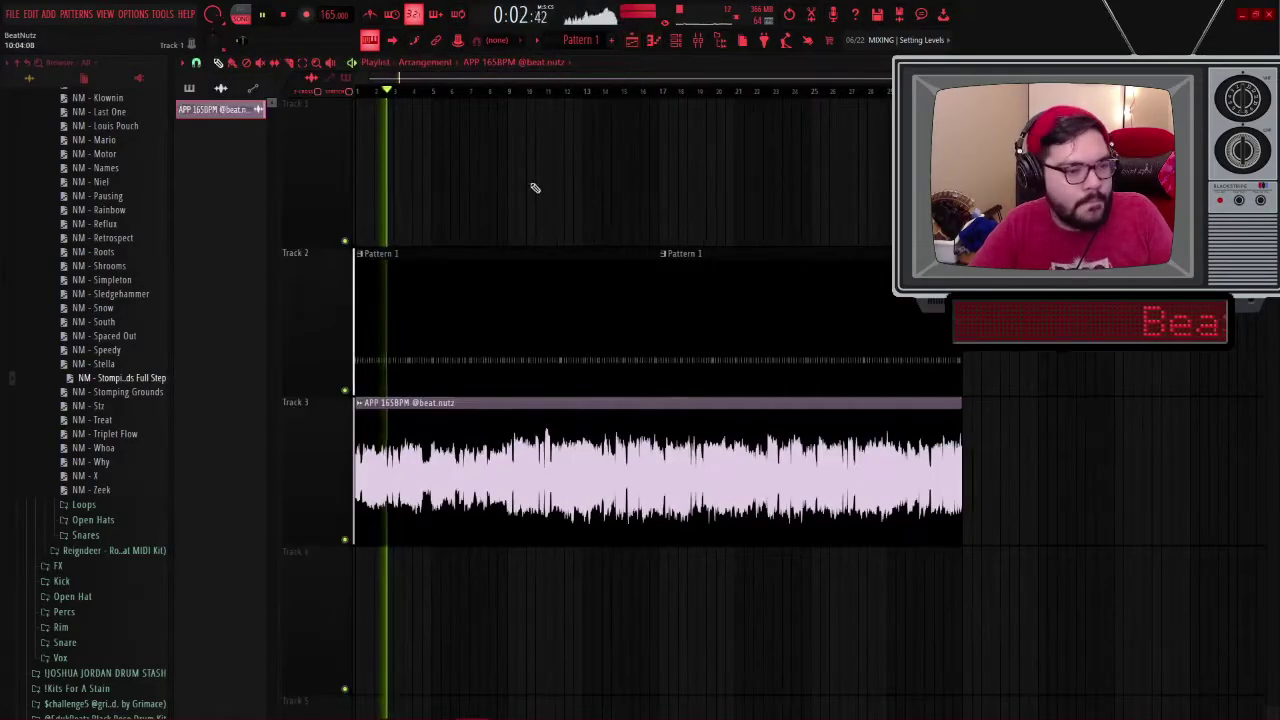
{"action": "left_click", "coordinate": [677, 411], "text": "ctrl"}
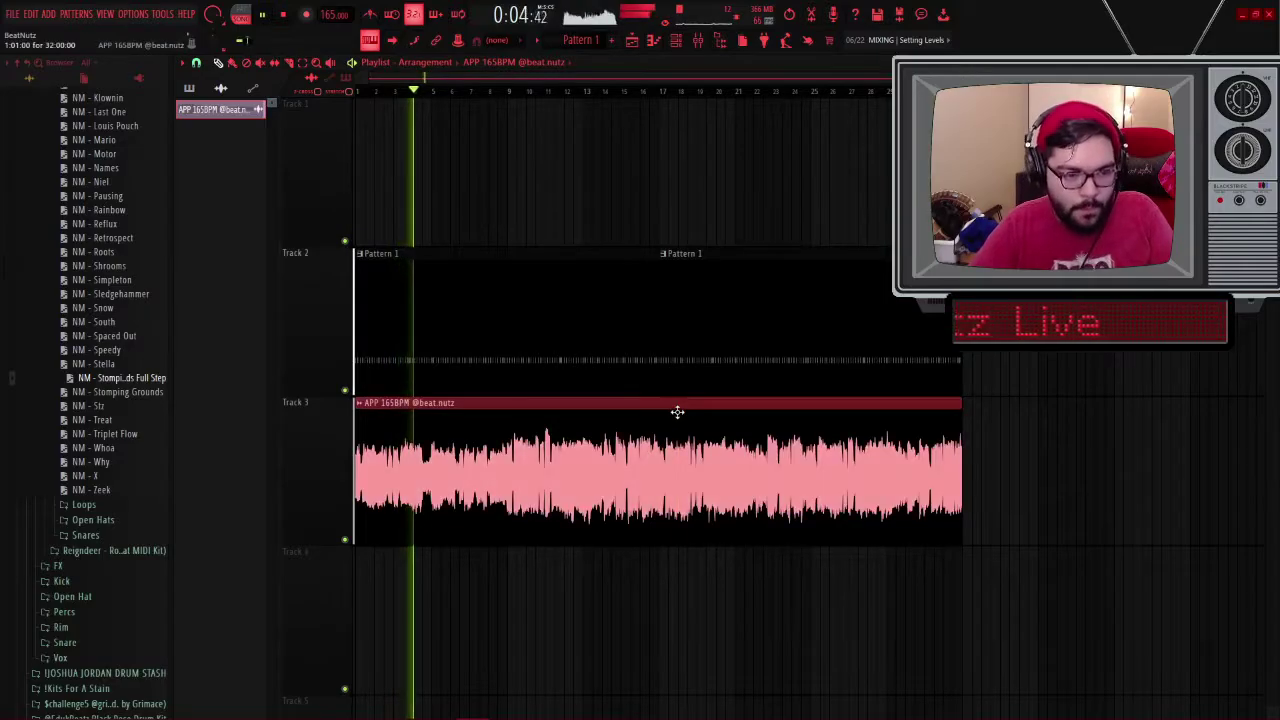
{"action": "key", "text": "shift+Up"}
{"action": "key", "text": "shift+Up"}
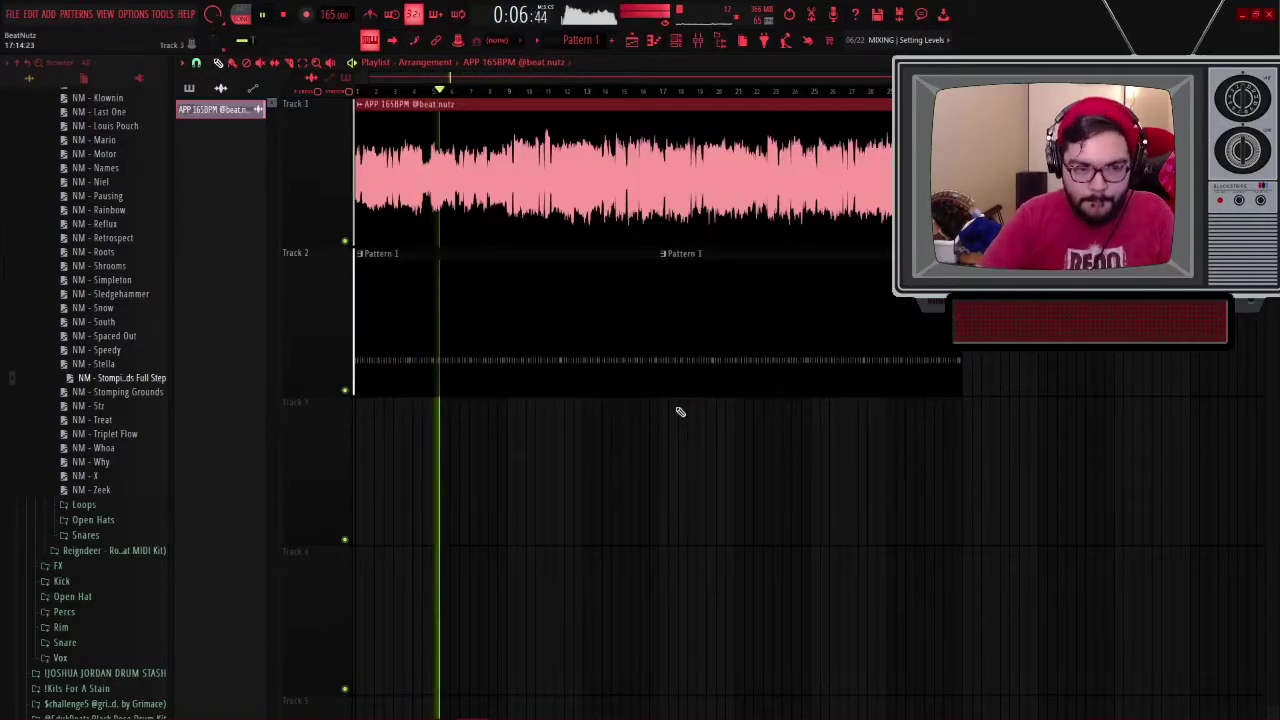
{"action": "left_click", "coordinate": [707, 430], "text": "ctrl"}
Step: Save the project as APP 165BPM.flp
{"action": "key", "text": "ctrl+s"}
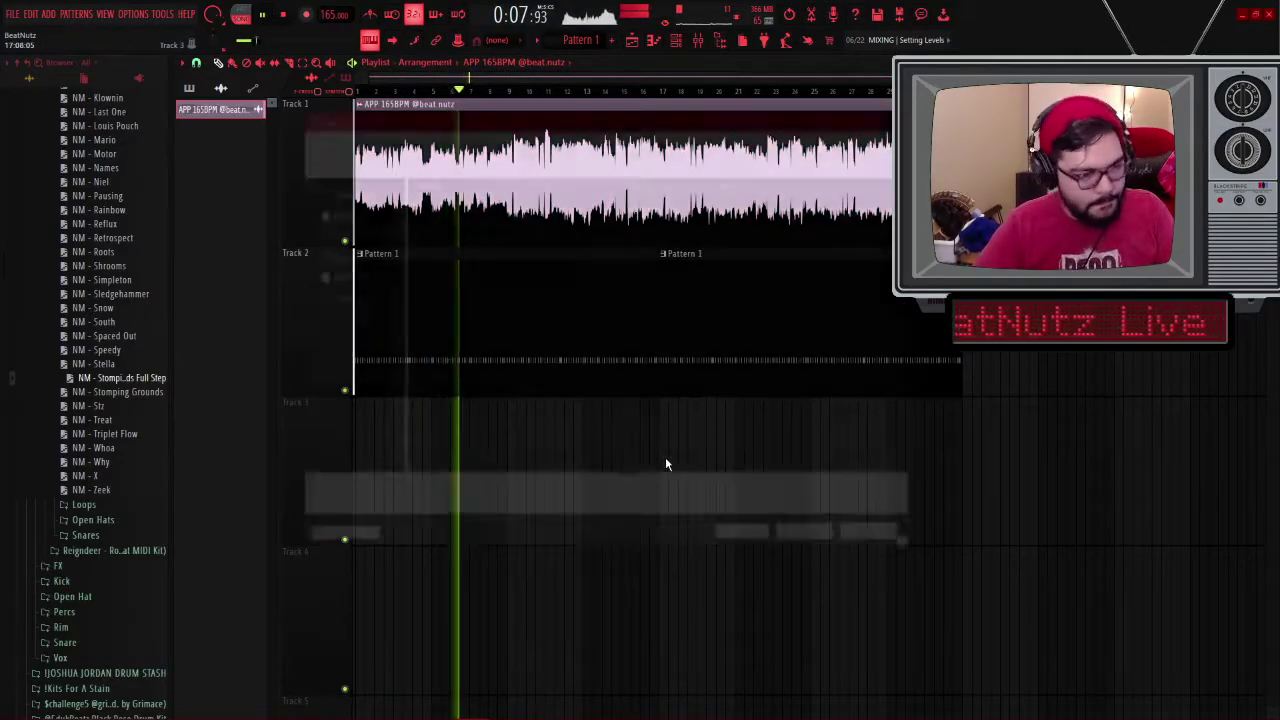
{"action": "right_click", "coordinate": [664, 459]}
{"action": "left_click", "coordinate": [552, 310]}
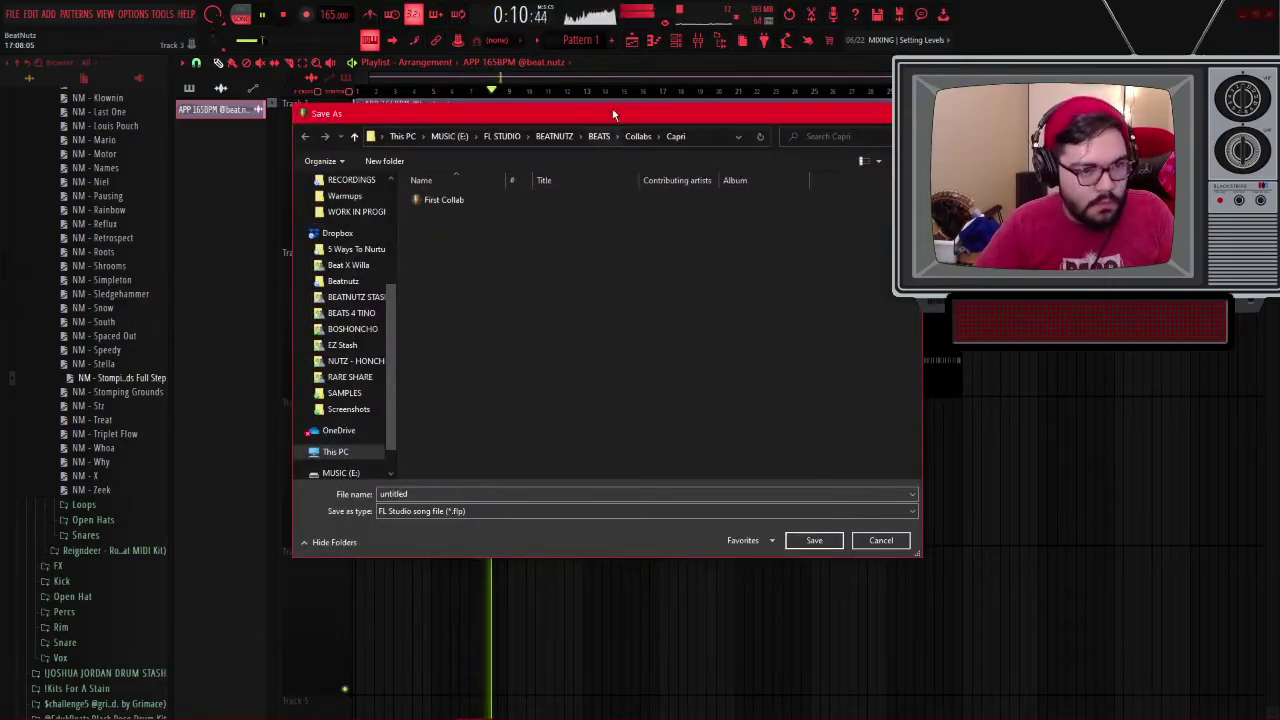
{"action": "key", "text": "Escape"}
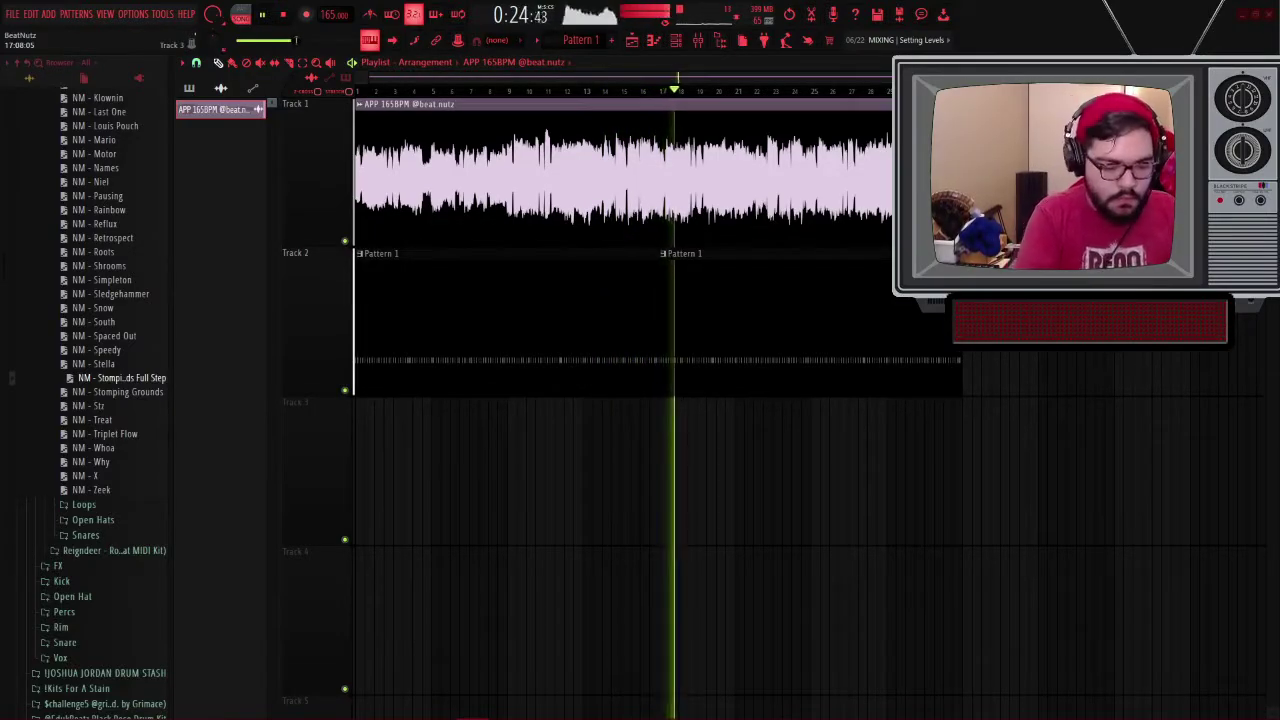
{"action": "key", "text": "ctrl+s"}
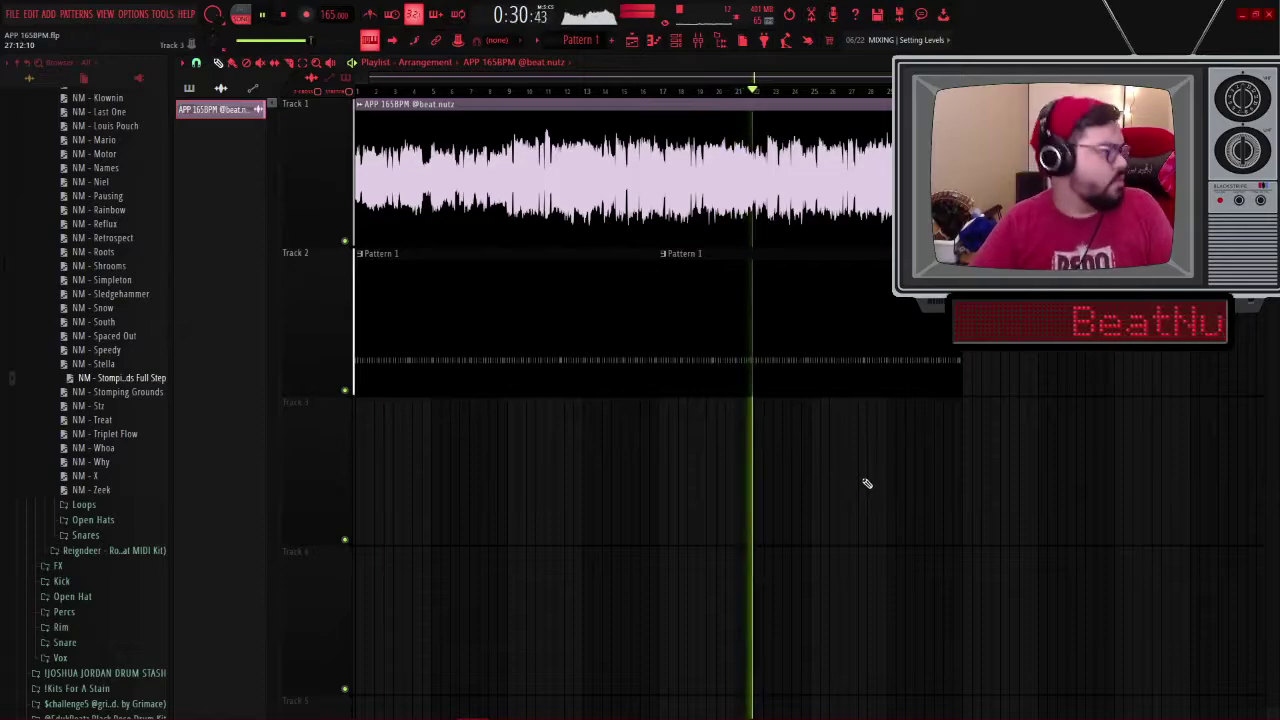
Step: Collapse the DRUM MIDI, ! BeatNutz Fav Drums and DRUMS folders in the browser
{"action": "scroll", "coordinate": [134, 449], "scroll_direction": "up", "scroll_amount": 15}
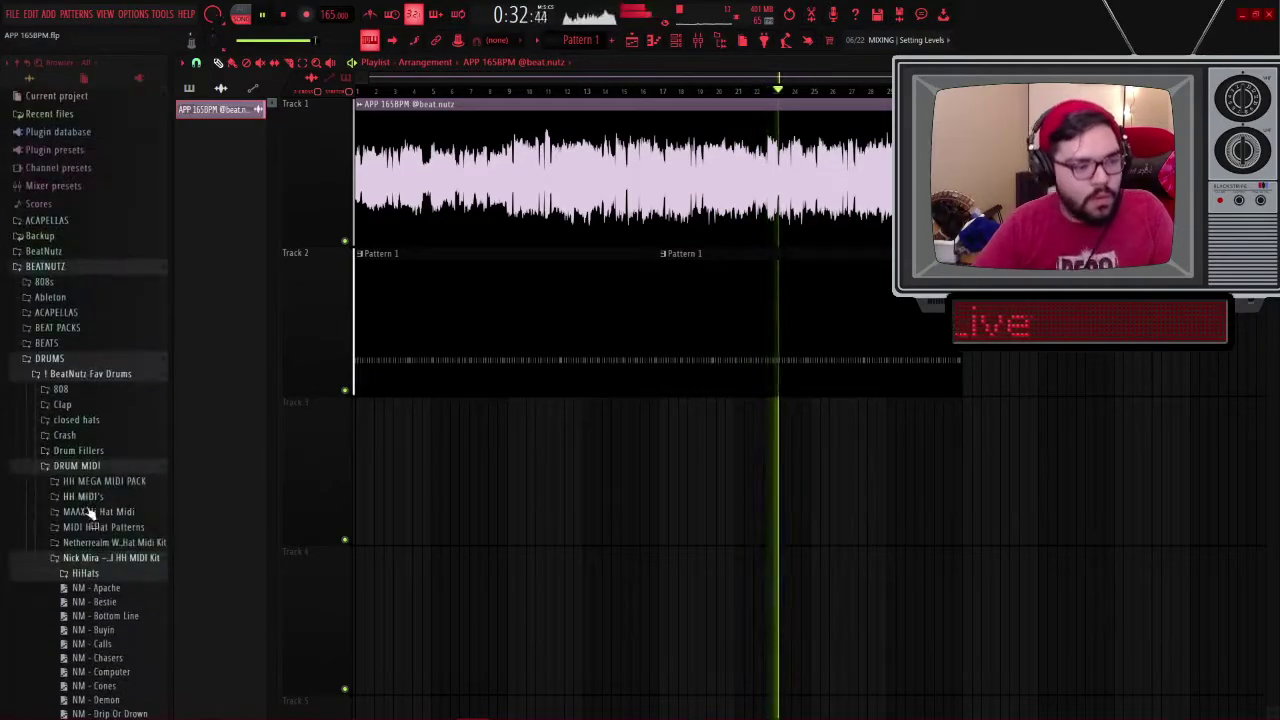
{"action": "left_click", "coordinate": [90, 468]}
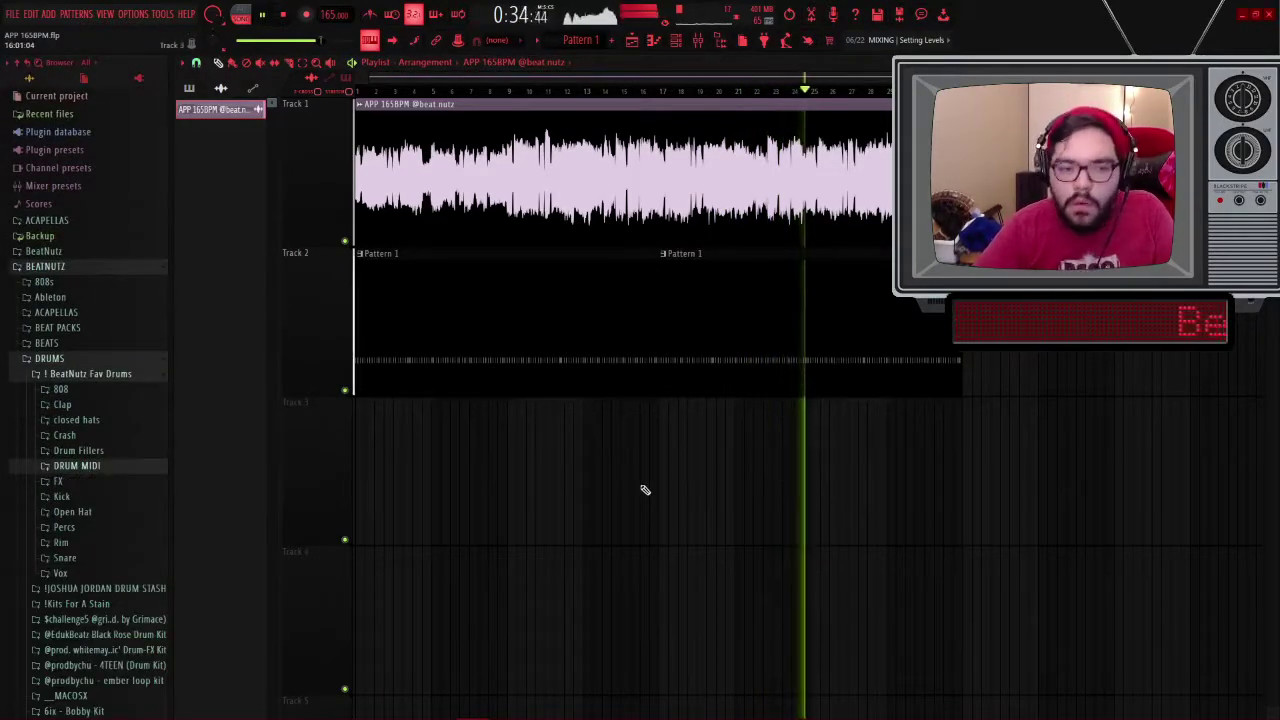
{"action": "left_click", "coordinate": [91, 373]}
{"action": "left_click", "coordinate": [55, 360]}
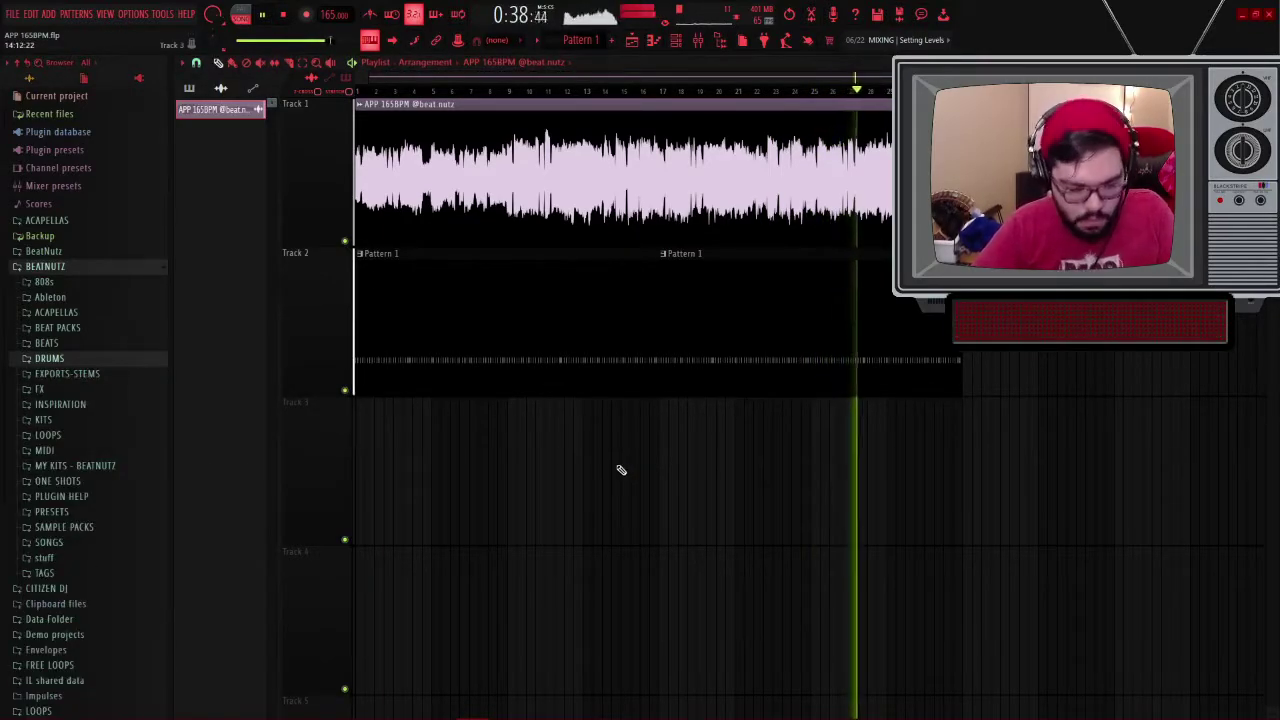